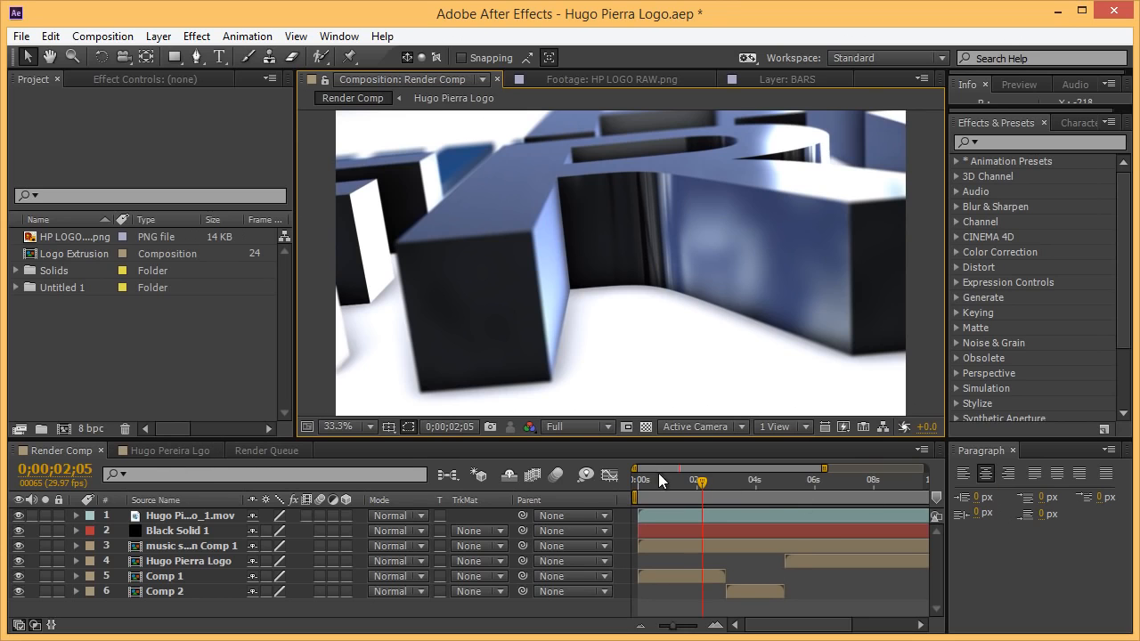
Preview the finished camera push-in animation, then view the flat logo image.
drag(697, 484, 783, 482)
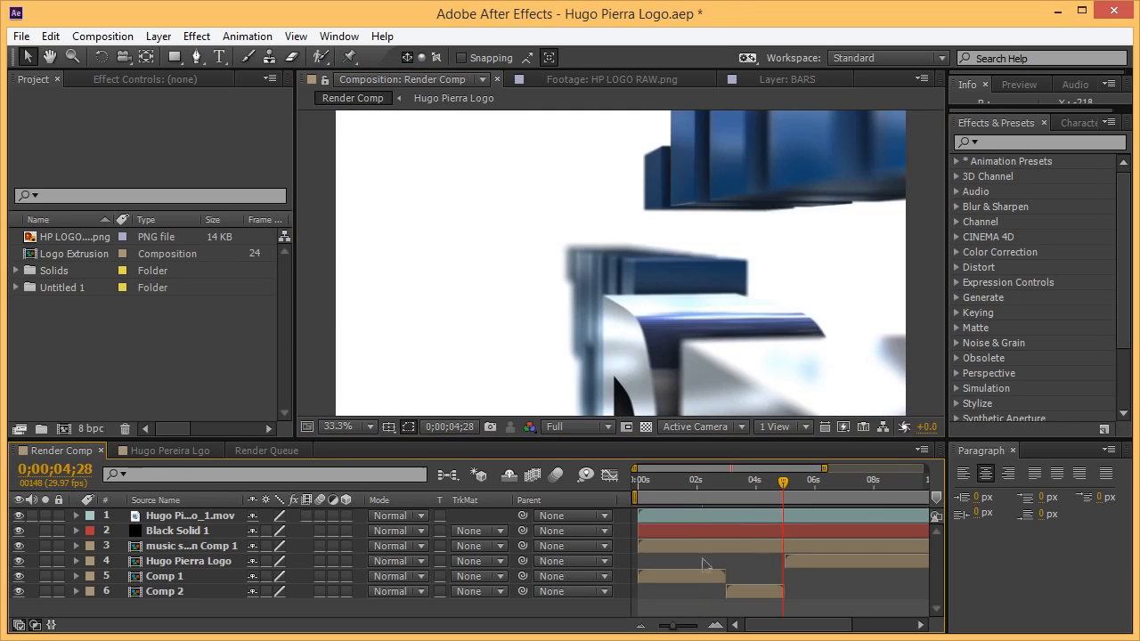
drag(671, 628, 636, 629)
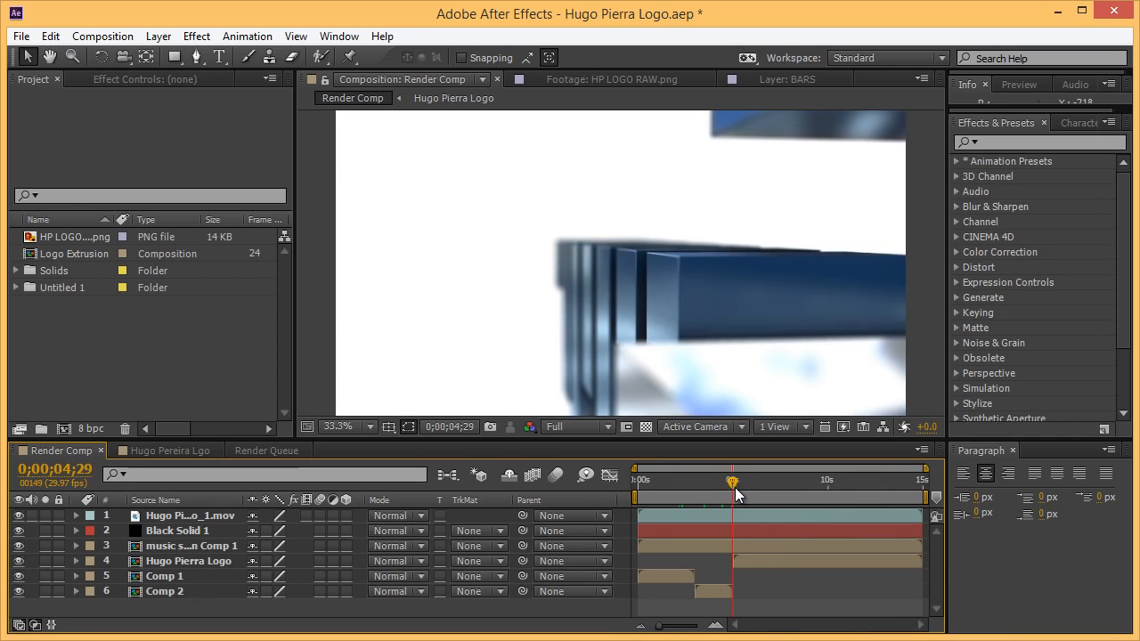
drag(733, 489, 821, 494)
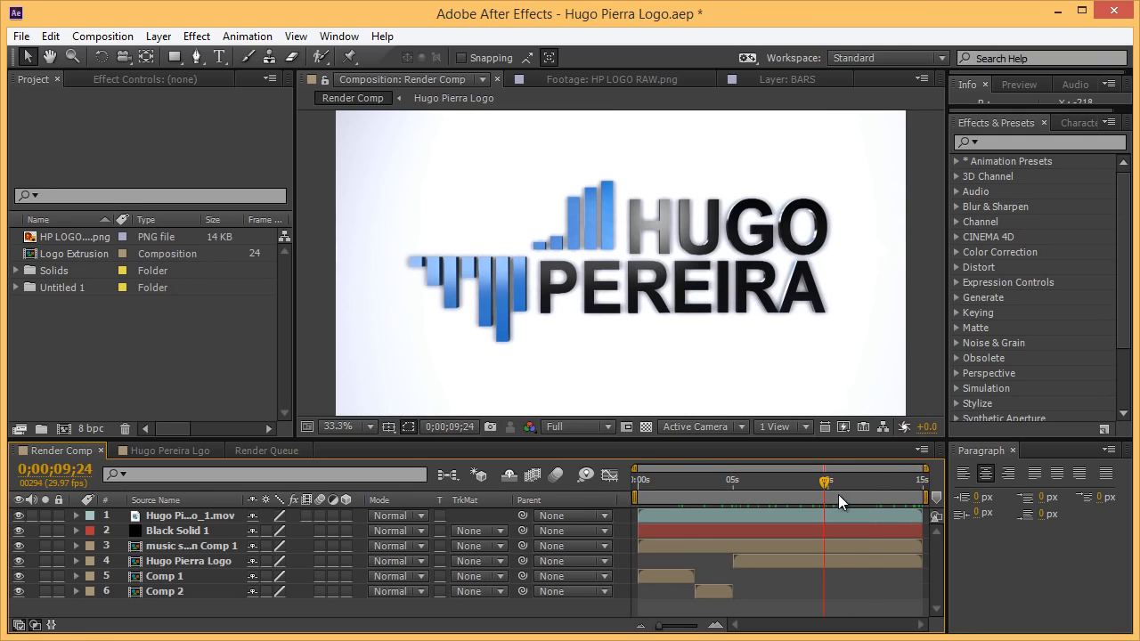
double_click(86, 237)
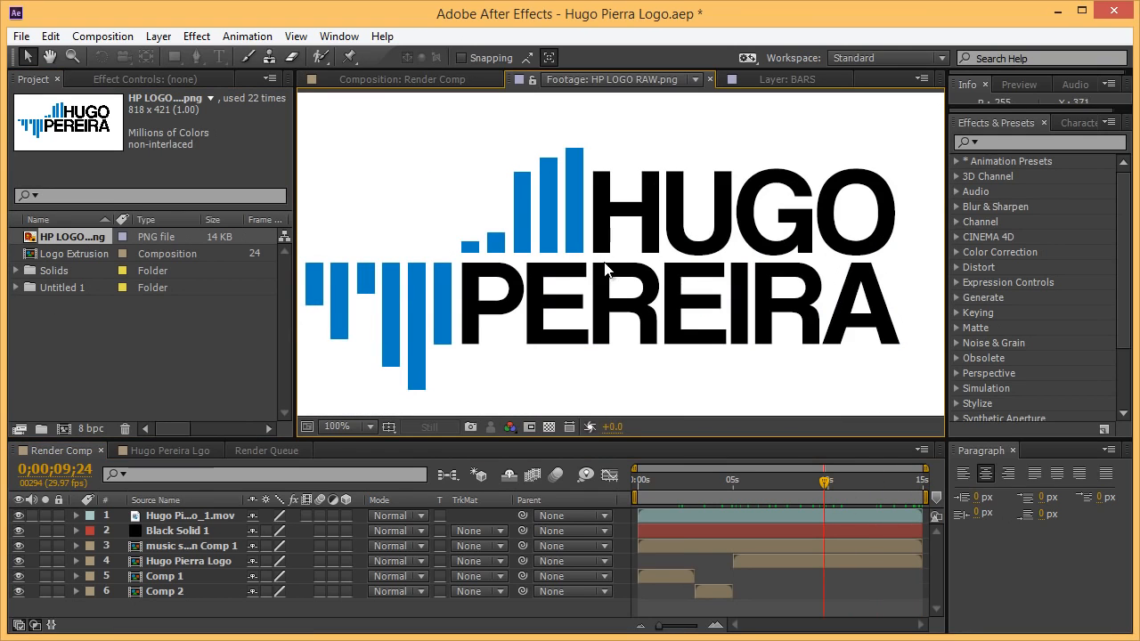
drag(541, 273, 553, 263)
click(449, 83)
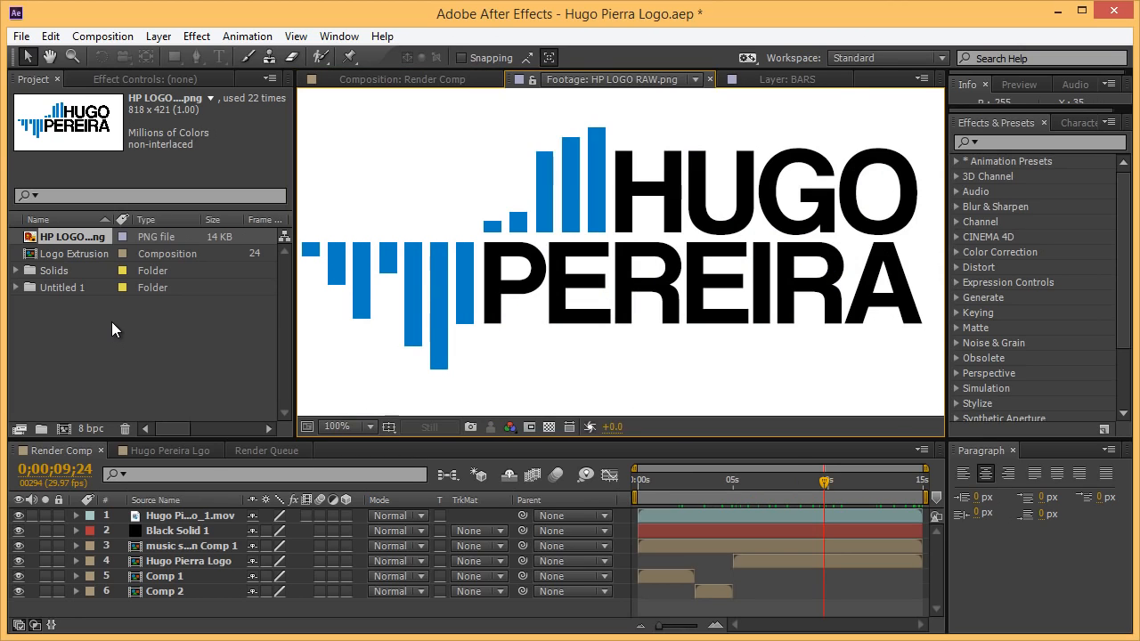
click(111, 322)
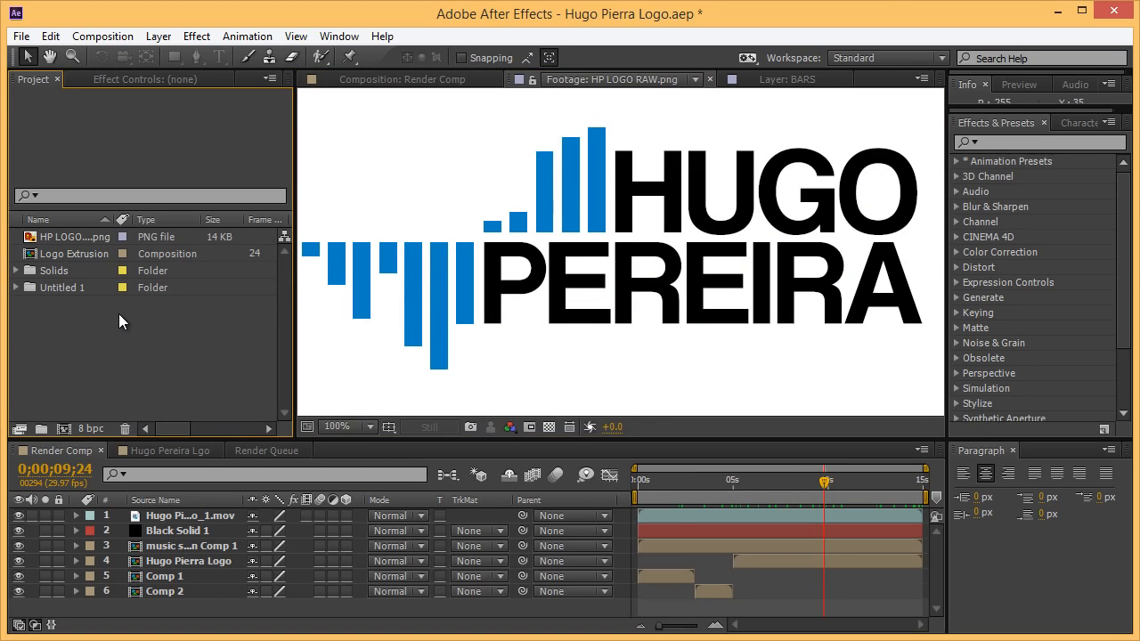
Create the 960 × 540, 24 fps, 10-second composition named Tutroial.
click(63, 427)
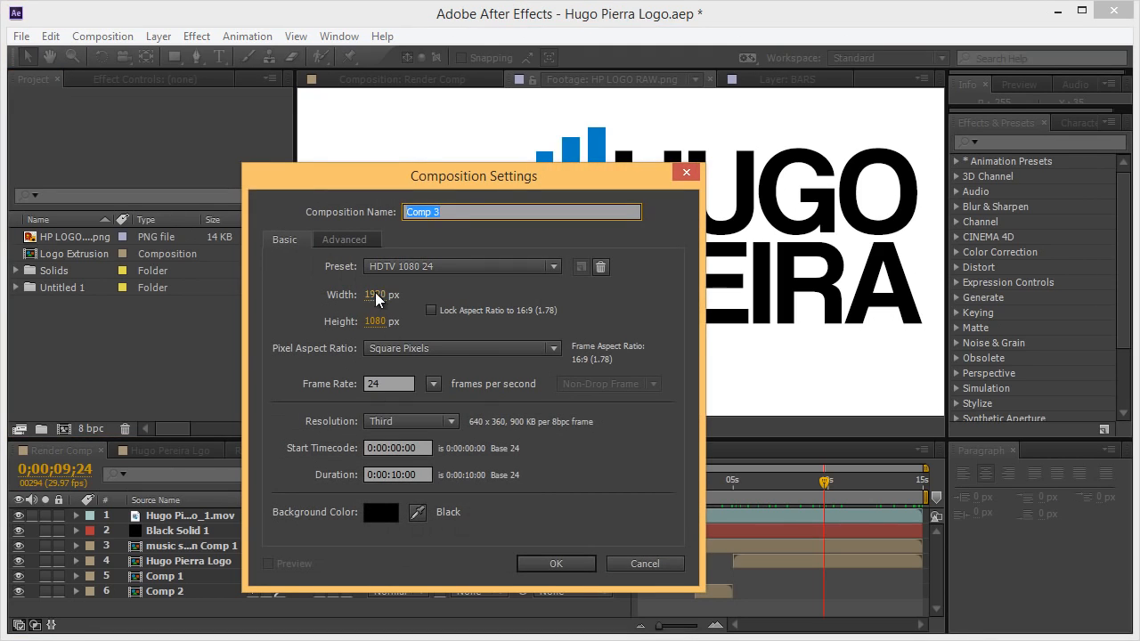
click(375, 296)
text(196)
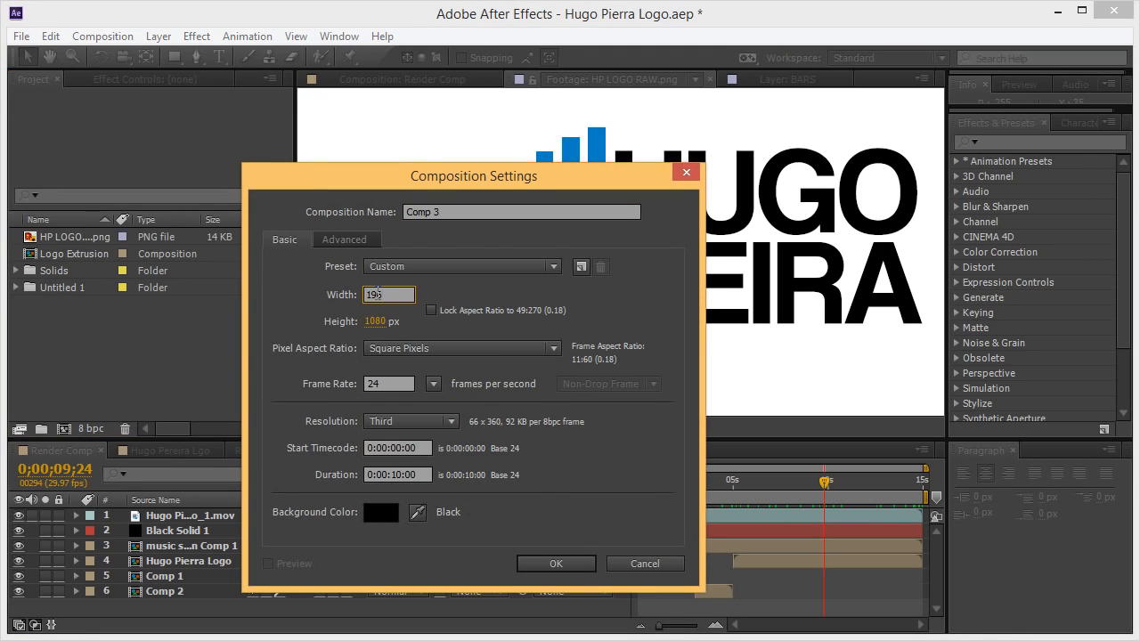
key(BackSpace)
key(BackSpace)
key(BackSpace)
text(960)
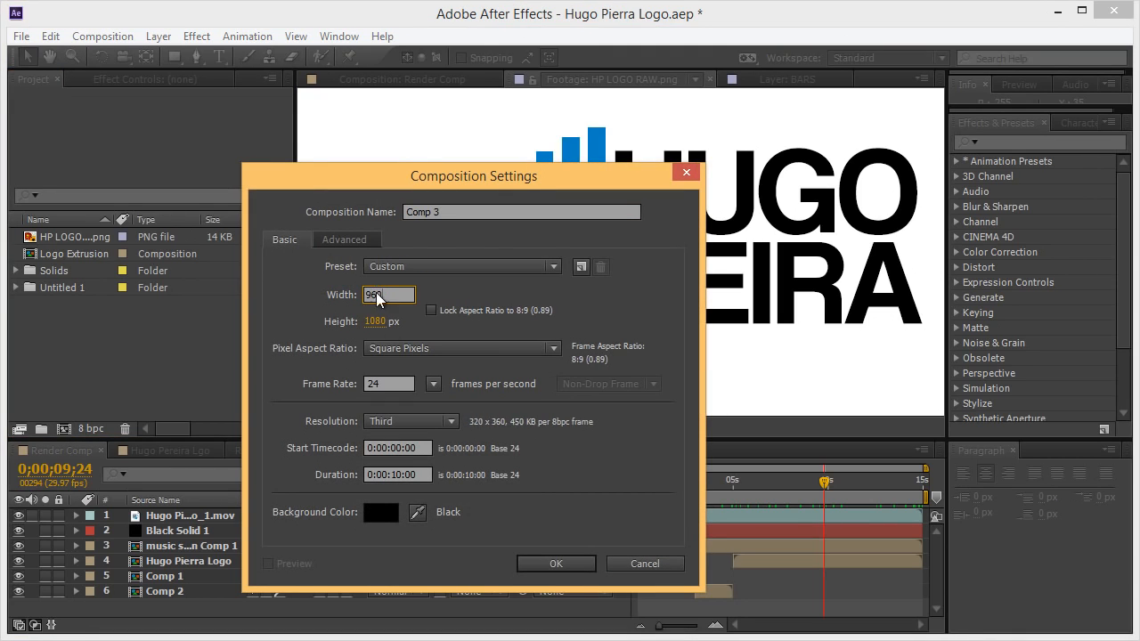
click(376, 323)
text(540)
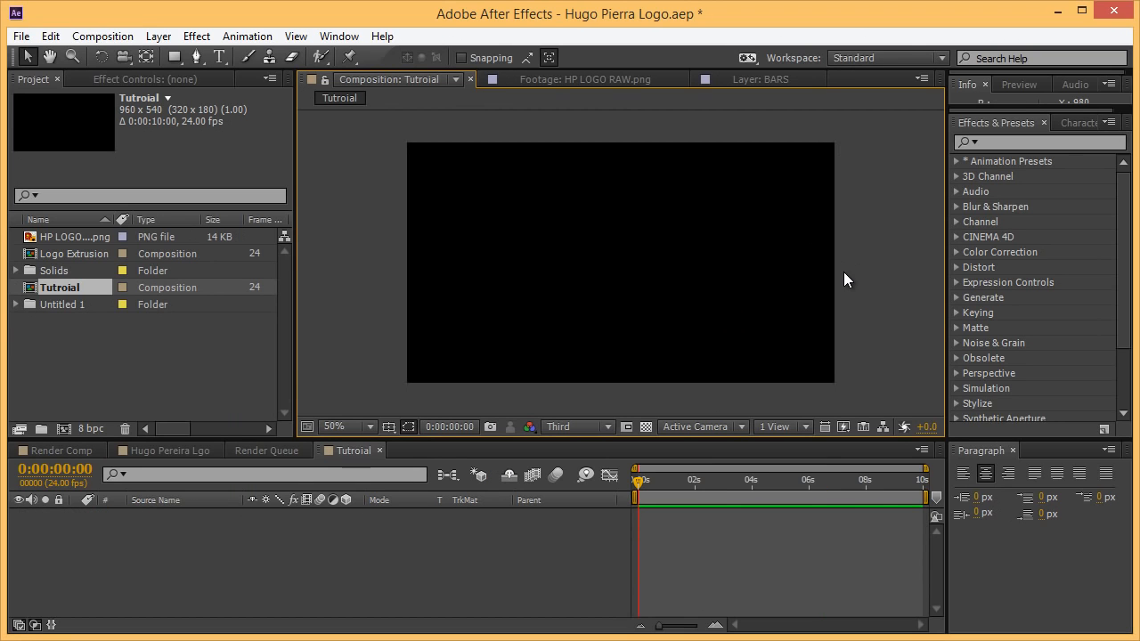
key(ctrl+y)
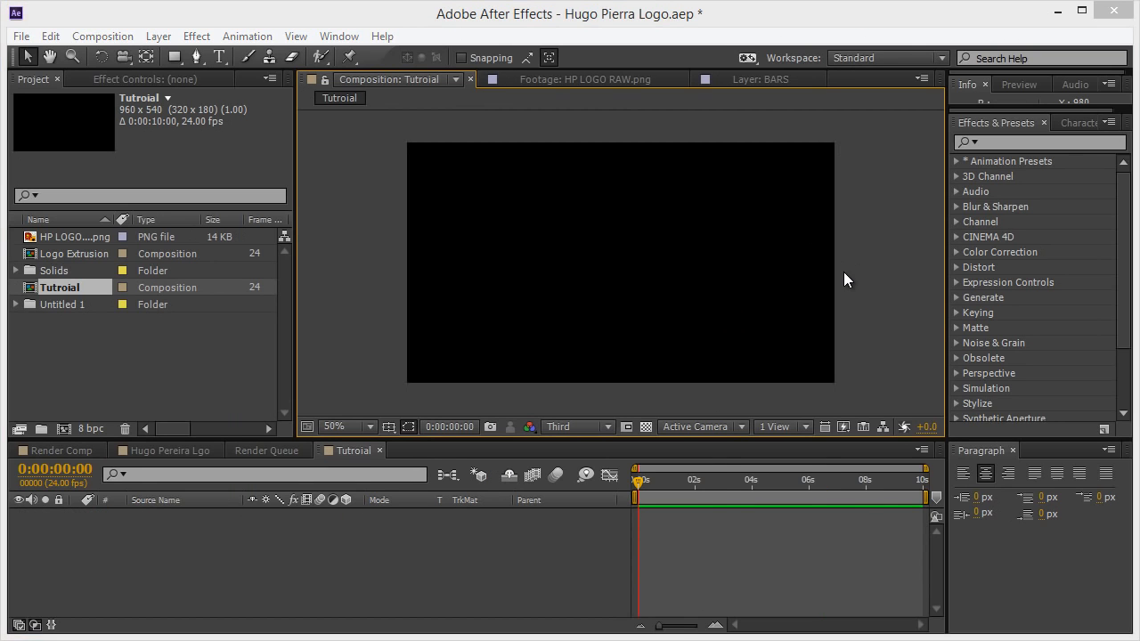
Create a white solid named BG and place the HP LOGO png layer above it.
text(BG)
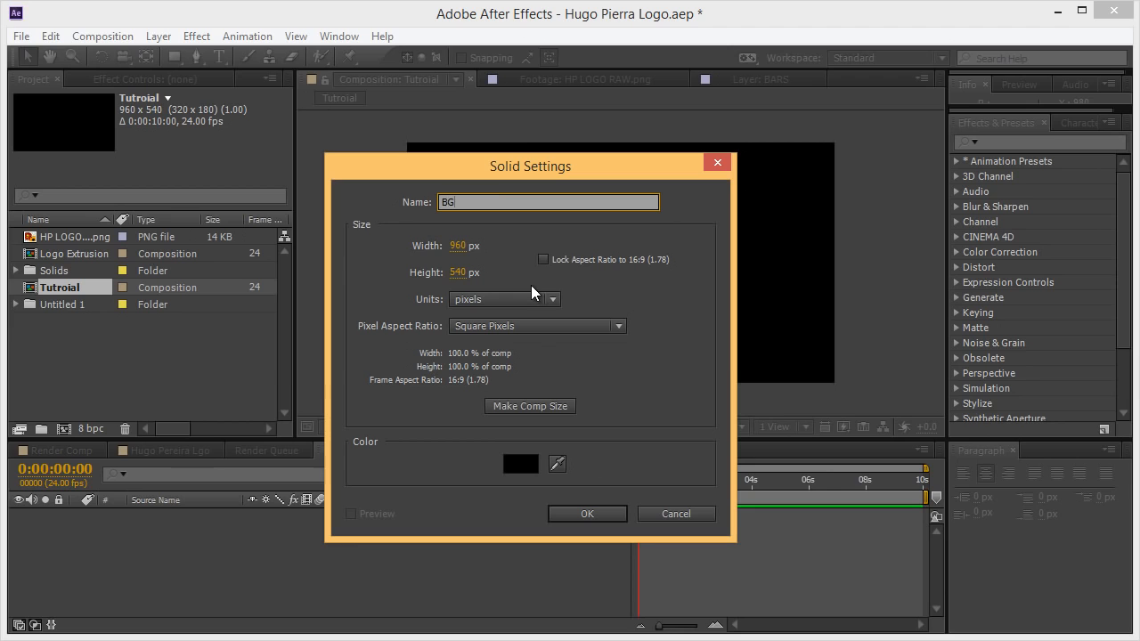
click(523, 456)
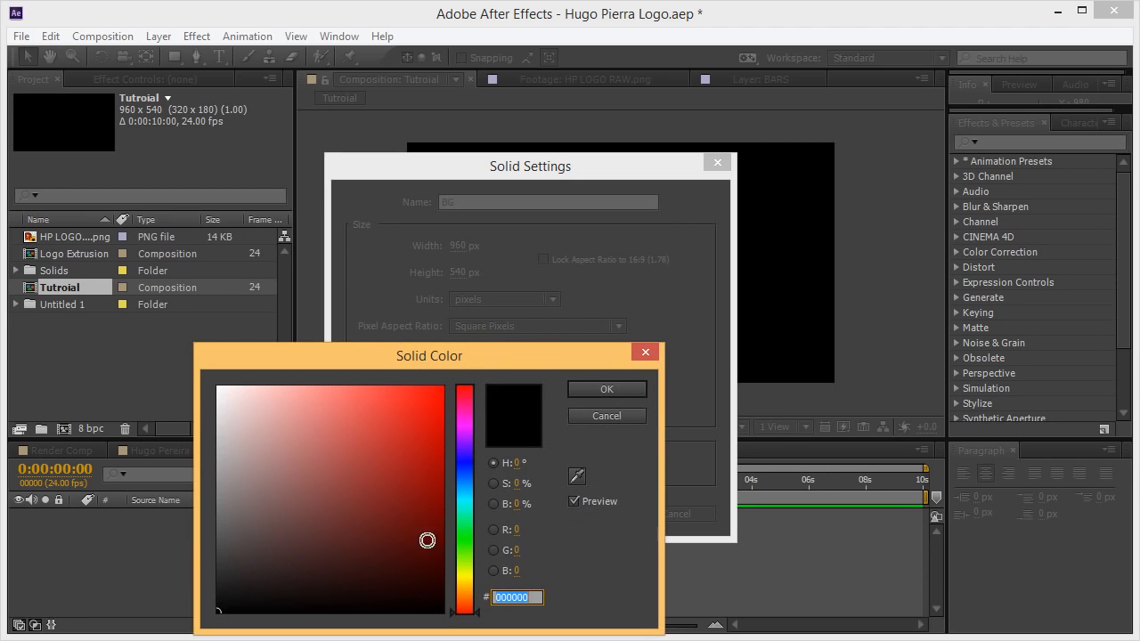
click(604, 396)
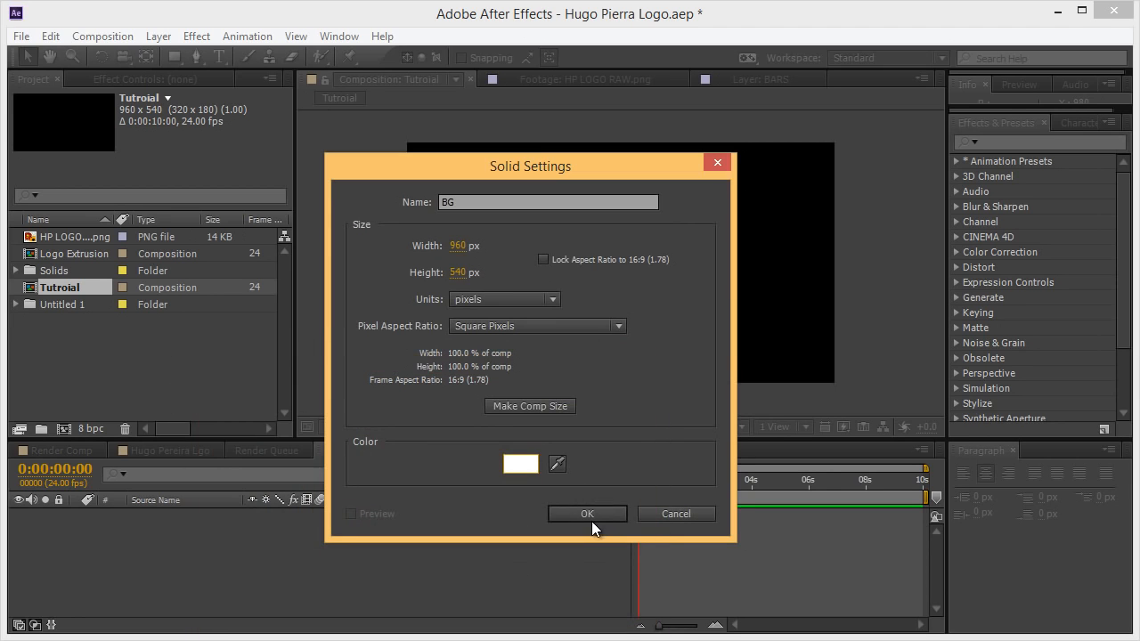
click(591, 518)
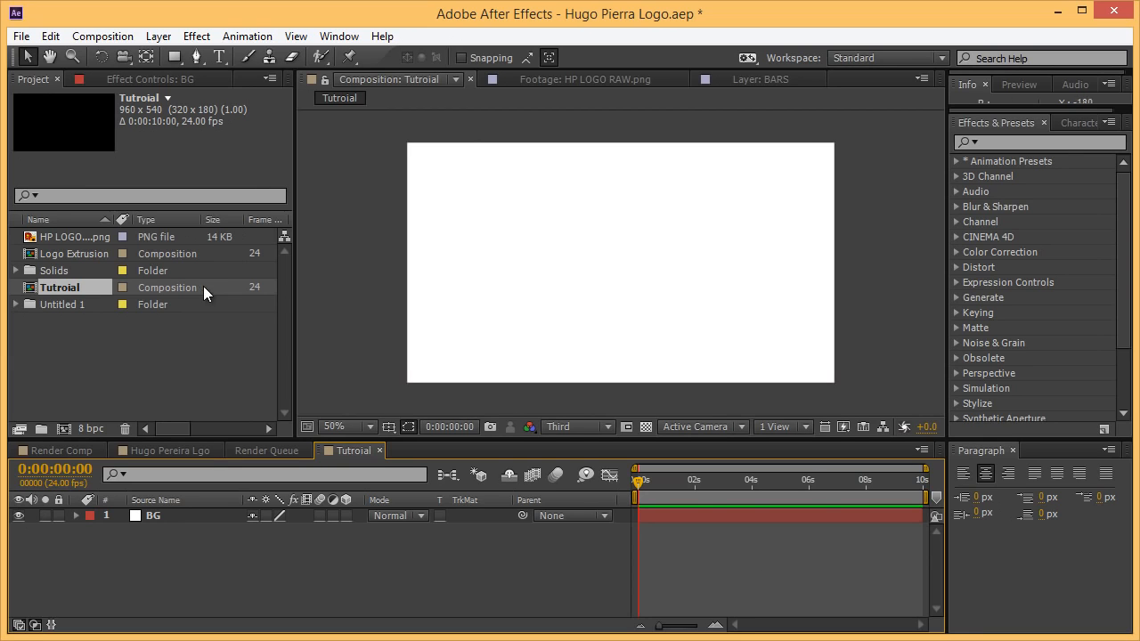
drag(80, 235, 198, 515)
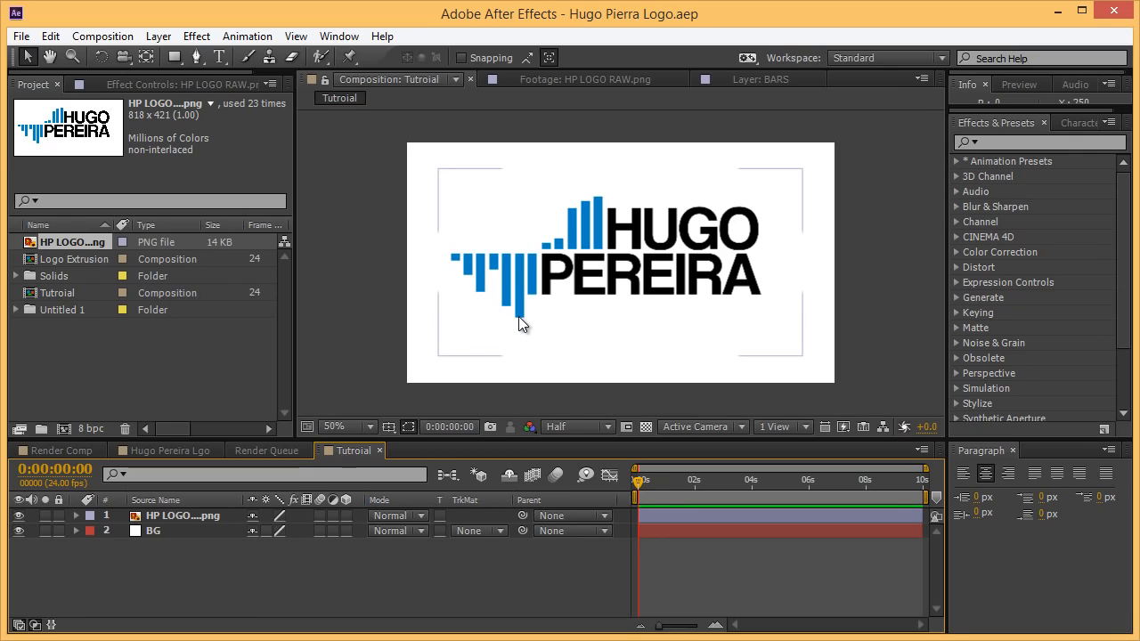
click(663, 402)
Add a paragraph text box over the logo reading PEREIRA.
click(218, 55)
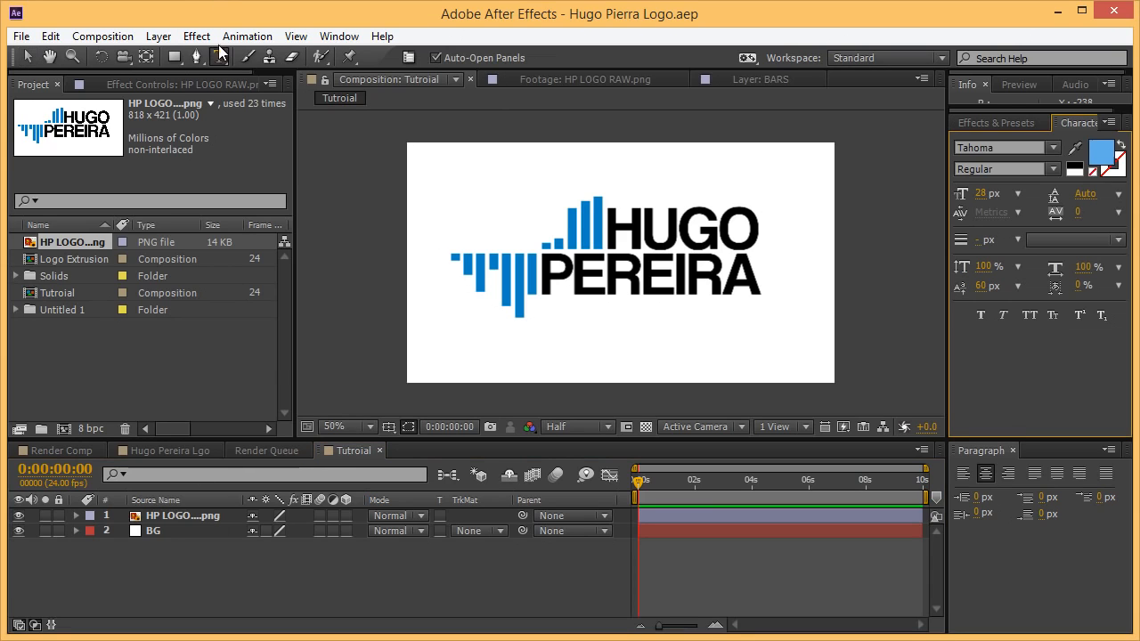
drag(692, 303, 792, 346)
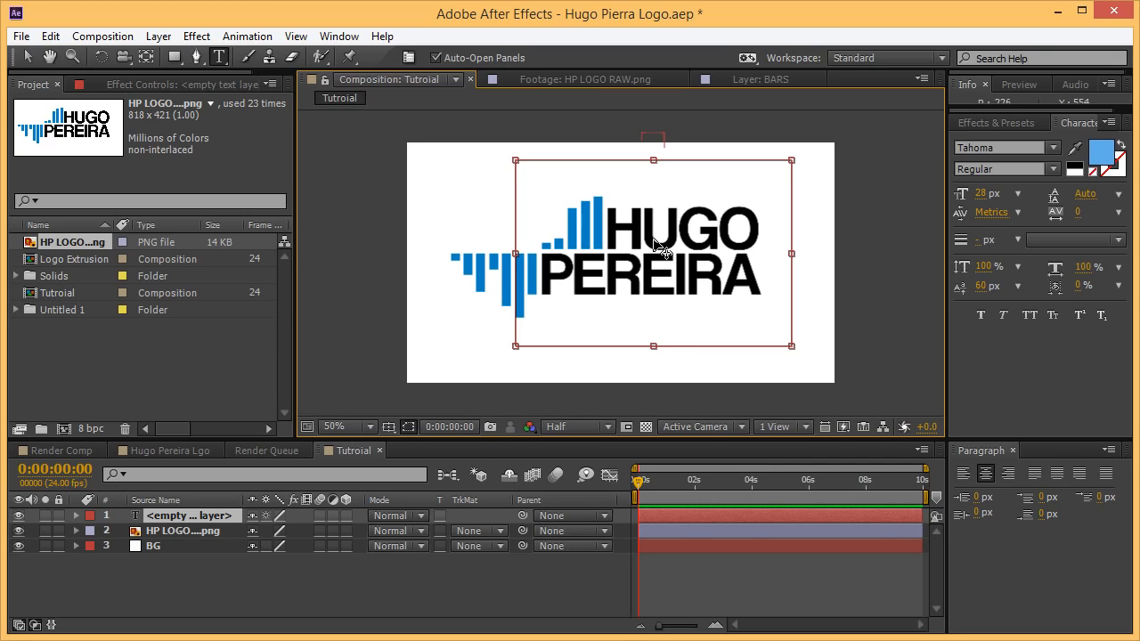
text(PEREIRA)
Make the PEREIRA text black (000000) in the Coolvetica font.
key(ctrl+a)
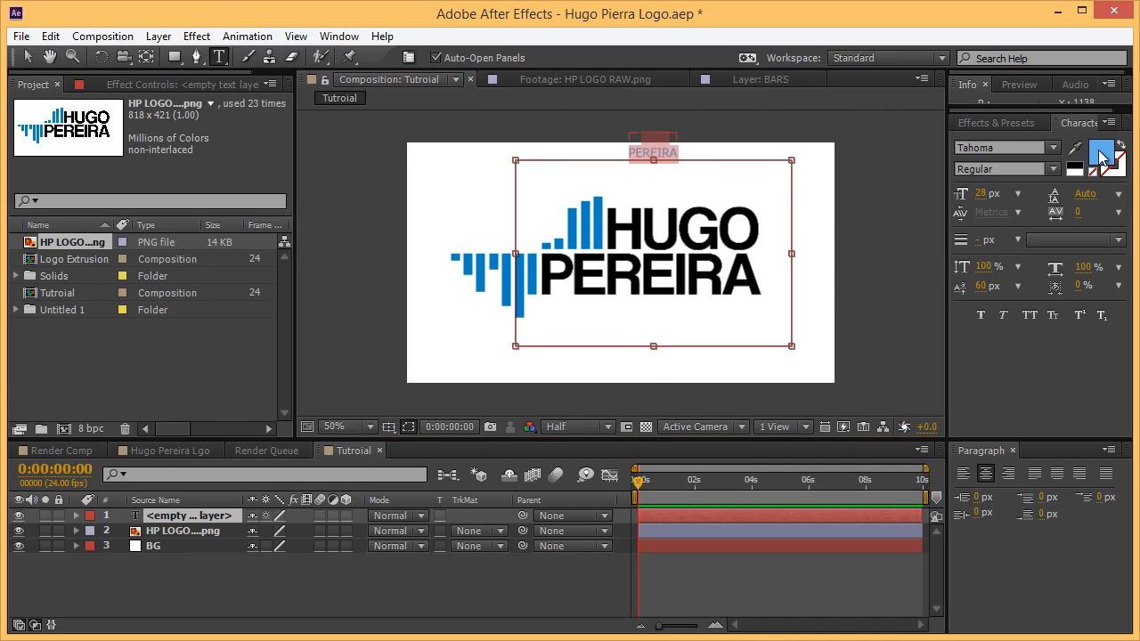
click(1101, 154)
text(000000)
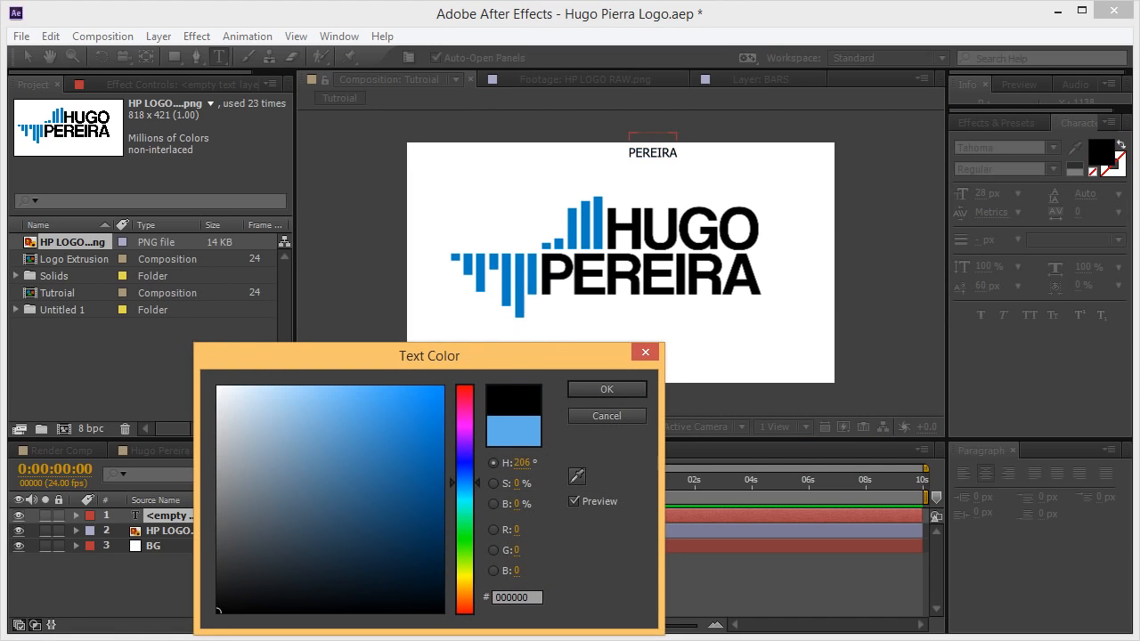
click(626, 392)
drag(1006, 146, 588, 146)
text(Coolvetica)
key(Return)
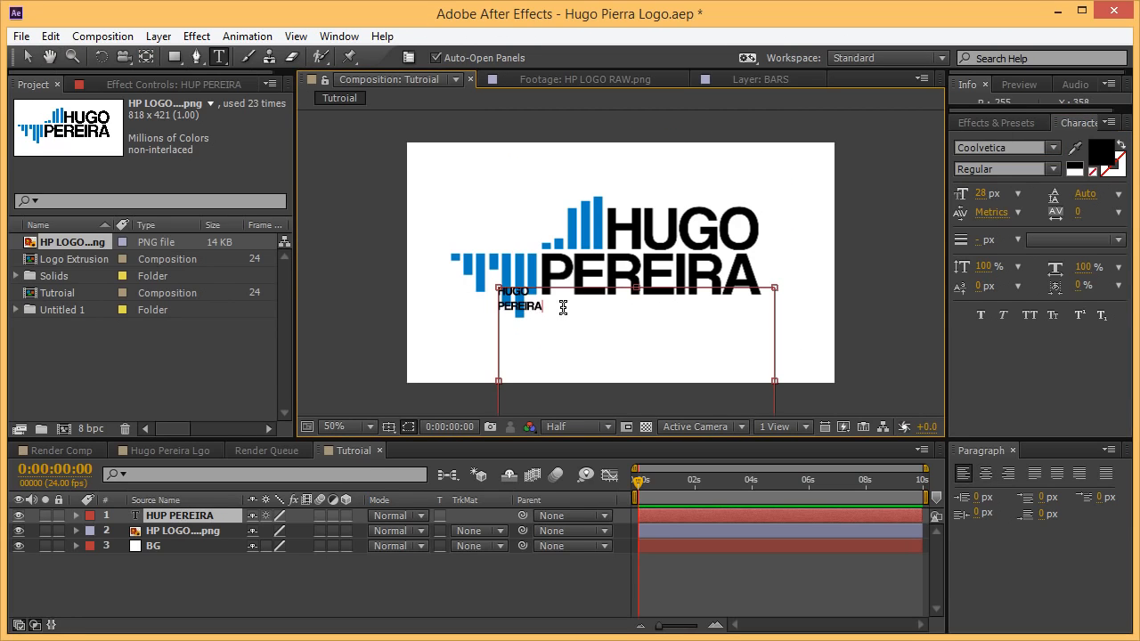
drag(590, 308, 415, 255)
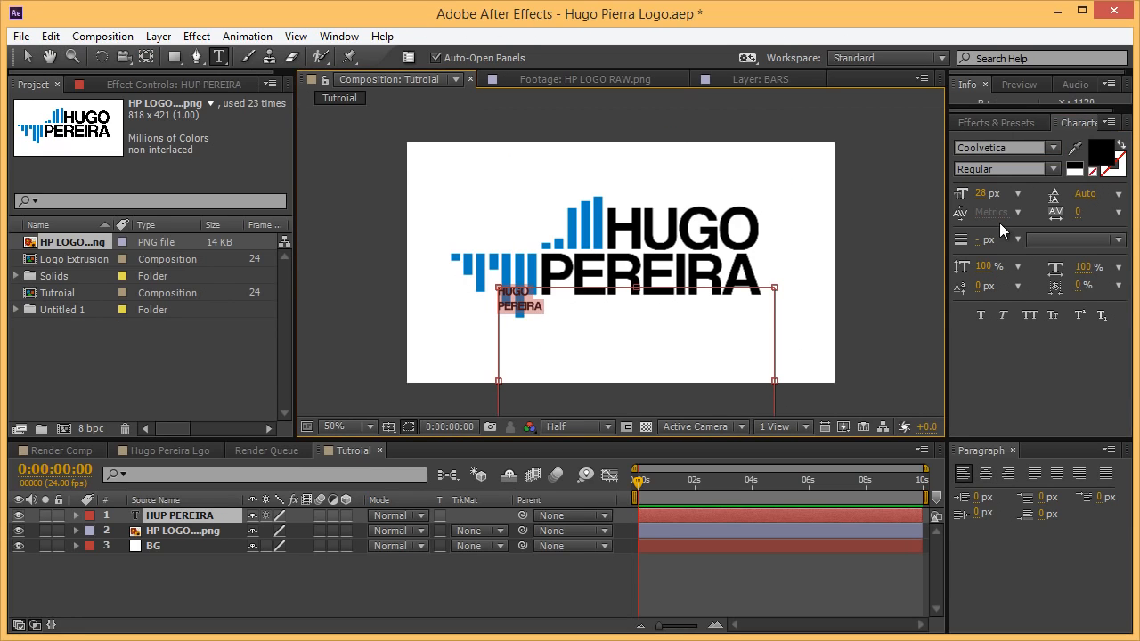
drag(980, 195, 291, 119)
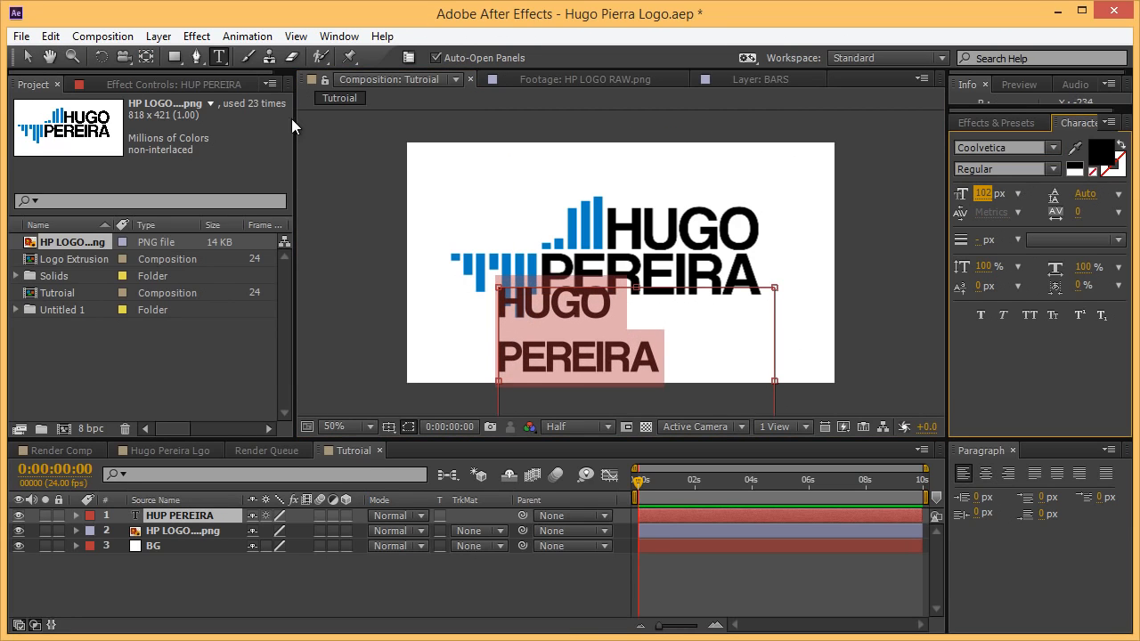
key(Escape)
key(v)
drag(568, 356, 626, 282)
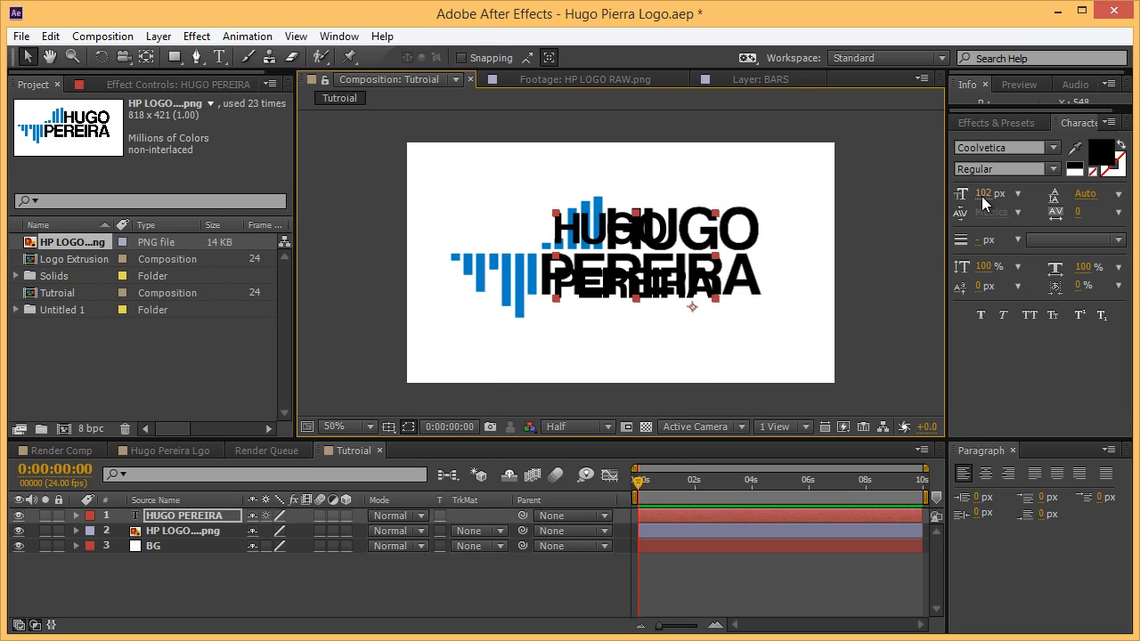
drag(982, 196, 740, 265)
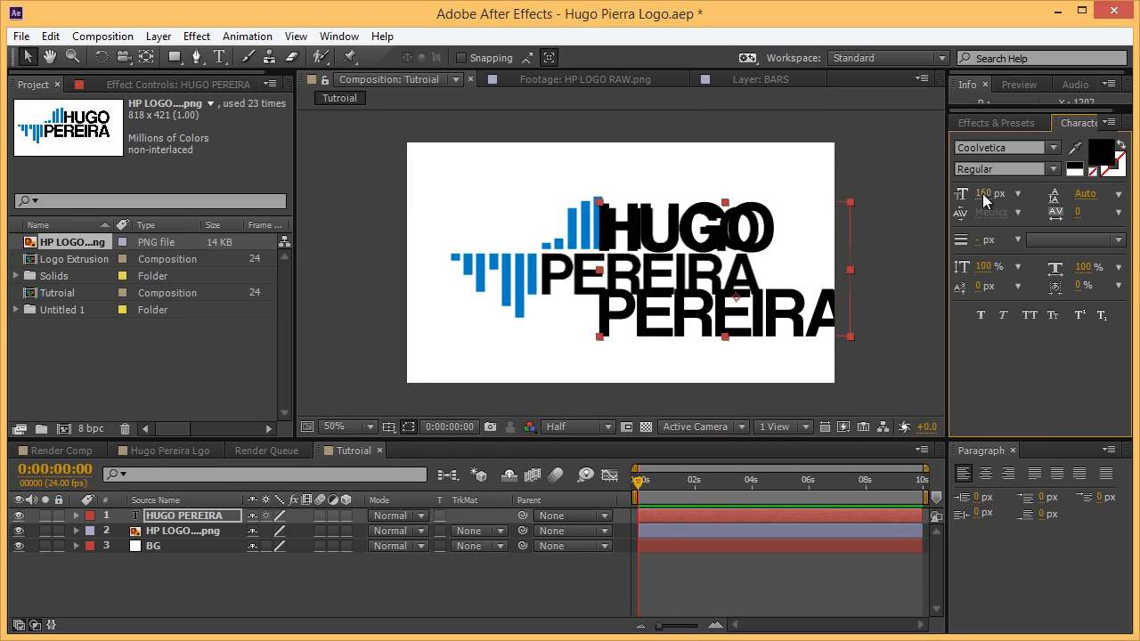
drag(985, 201, 839, 221)
drag(703, 235, 705, 232)
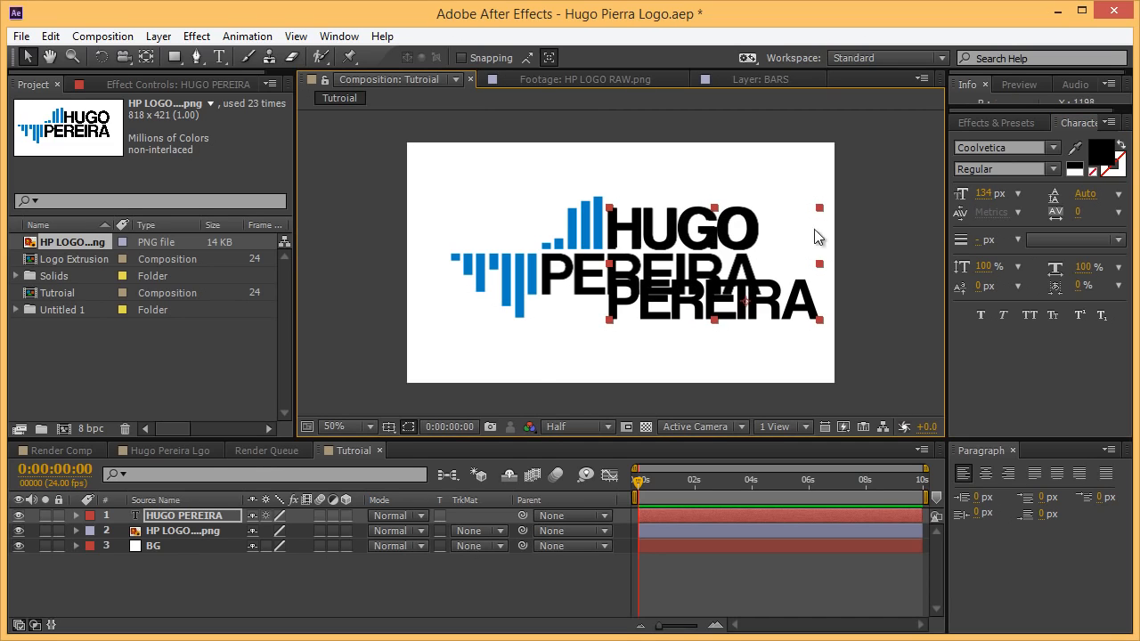
Shift the PEREIRA line up and spread its tracking to 25.
double_click(727, 280)
drag(775, 302, 544, 301)
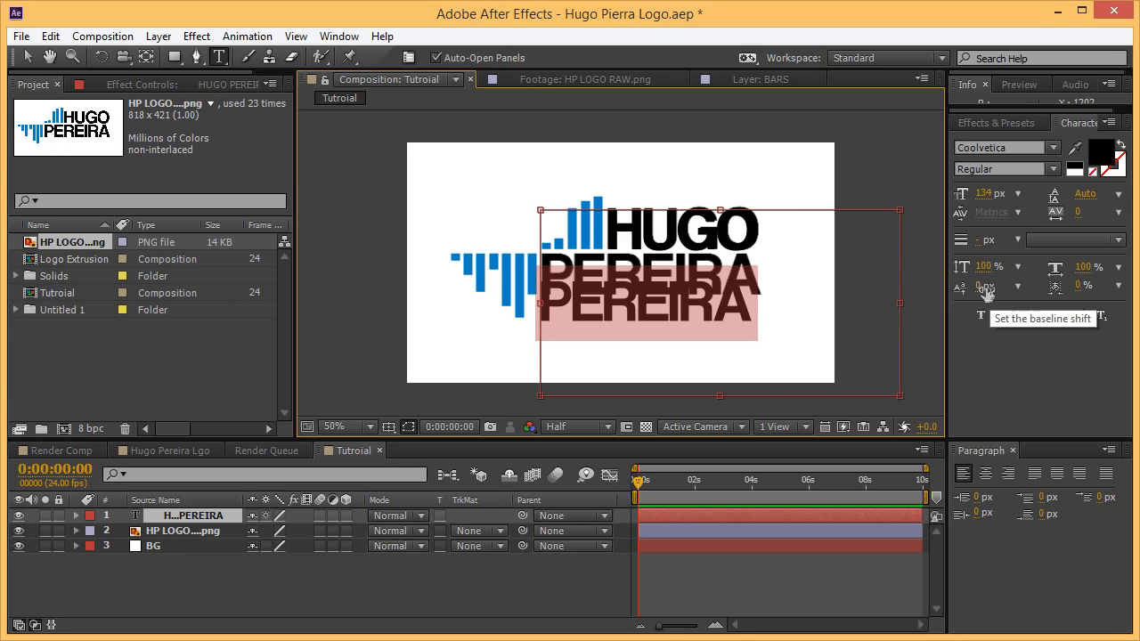
drag(991, 289, 1038, 294)
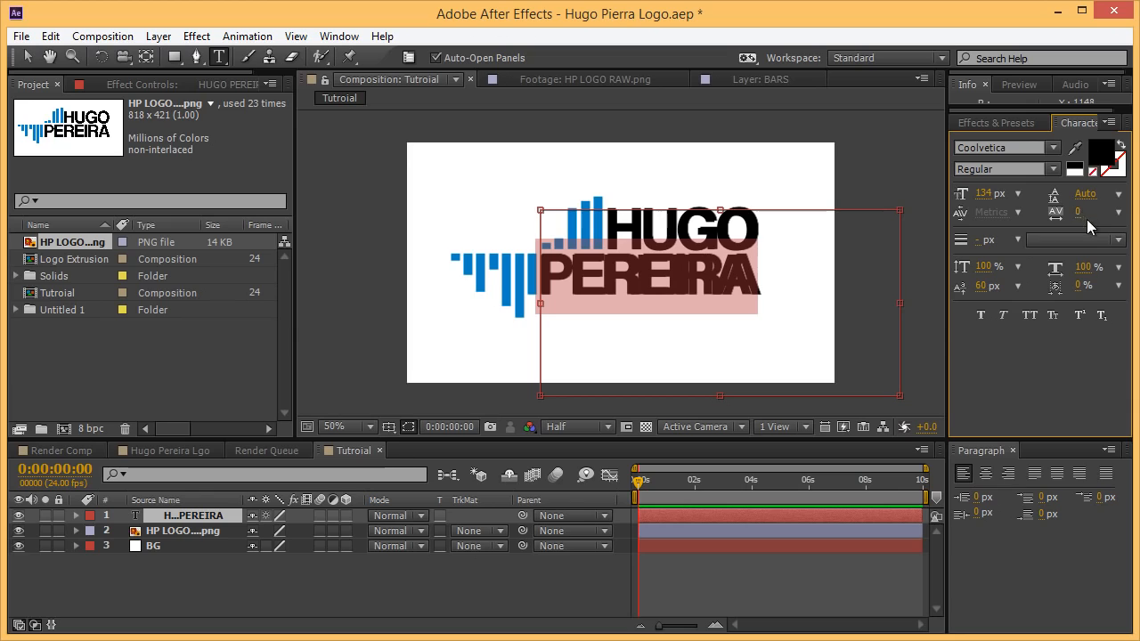
drag(1081, 215, 1105, 215)
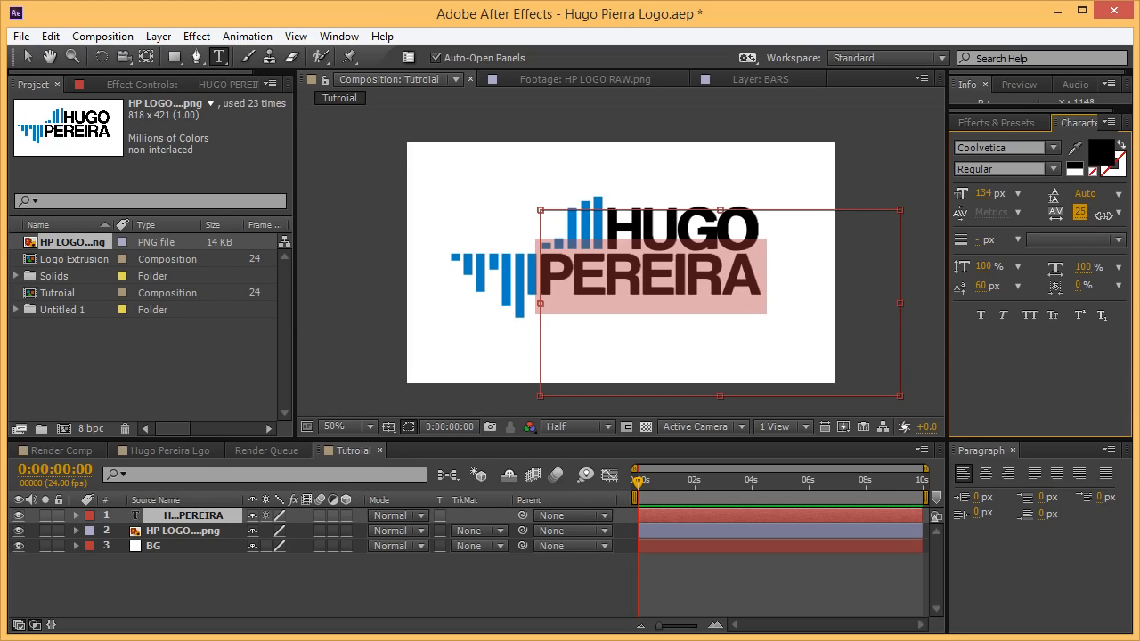
Widen the tracking of HUGO to 17 so it lines up with PEREIRA.
double_click(786, 224)
click(1075, 211)
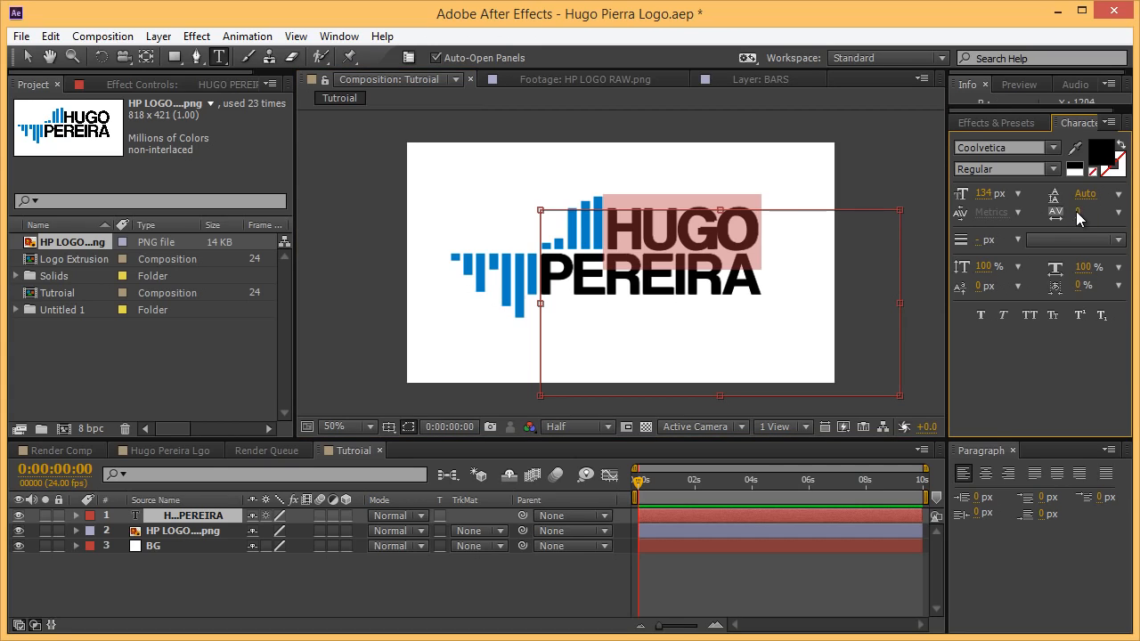
drag(1079, 211, 1094, 209)
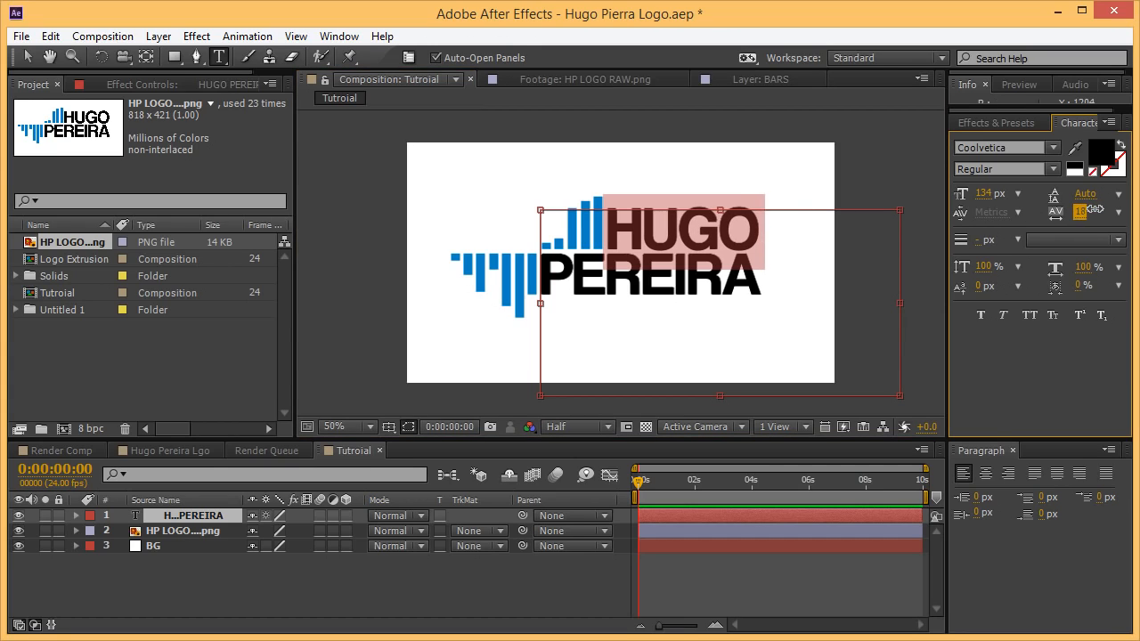
click(722, 531)
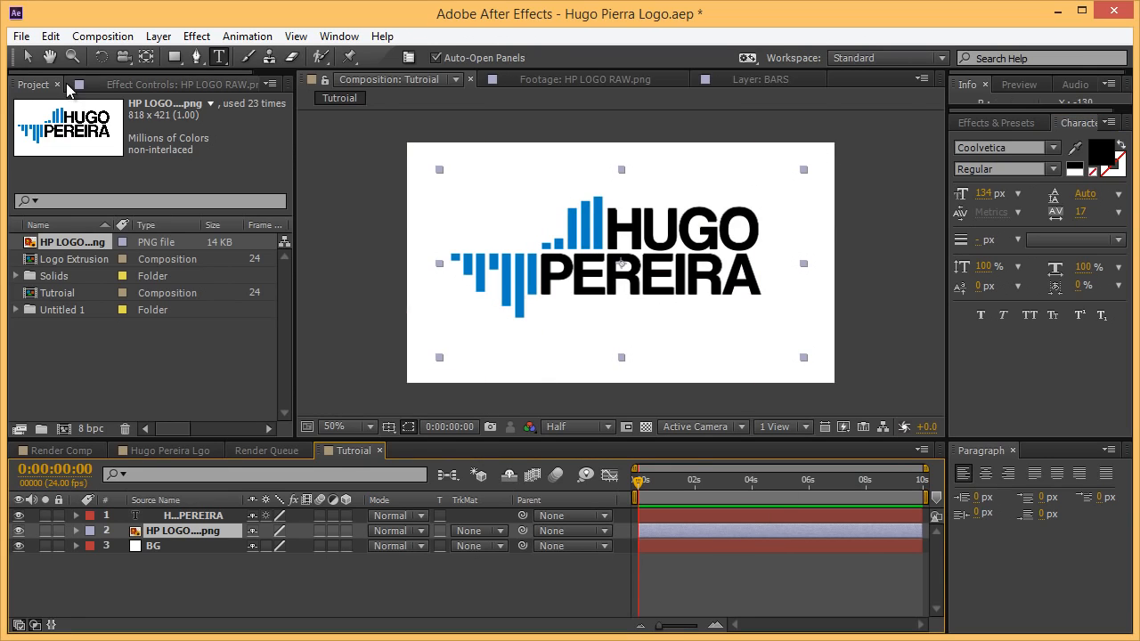
Rename the text layer to Text and the logo image layer to Bars.
click(27, 56)
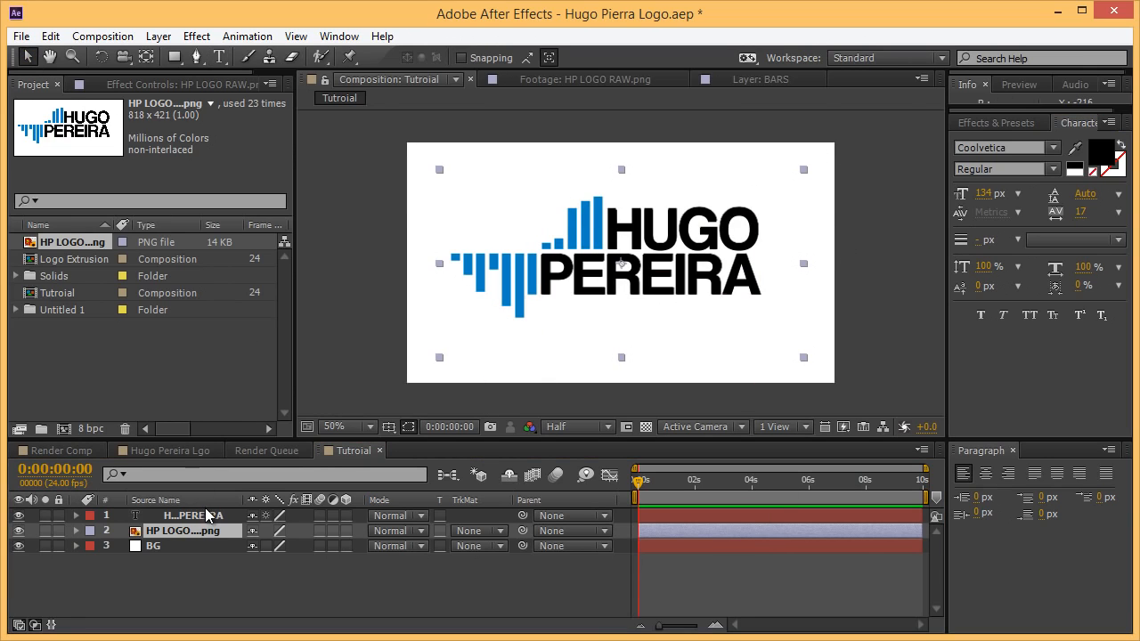
key(ctrl+Up)
key(Return)
text(Text)
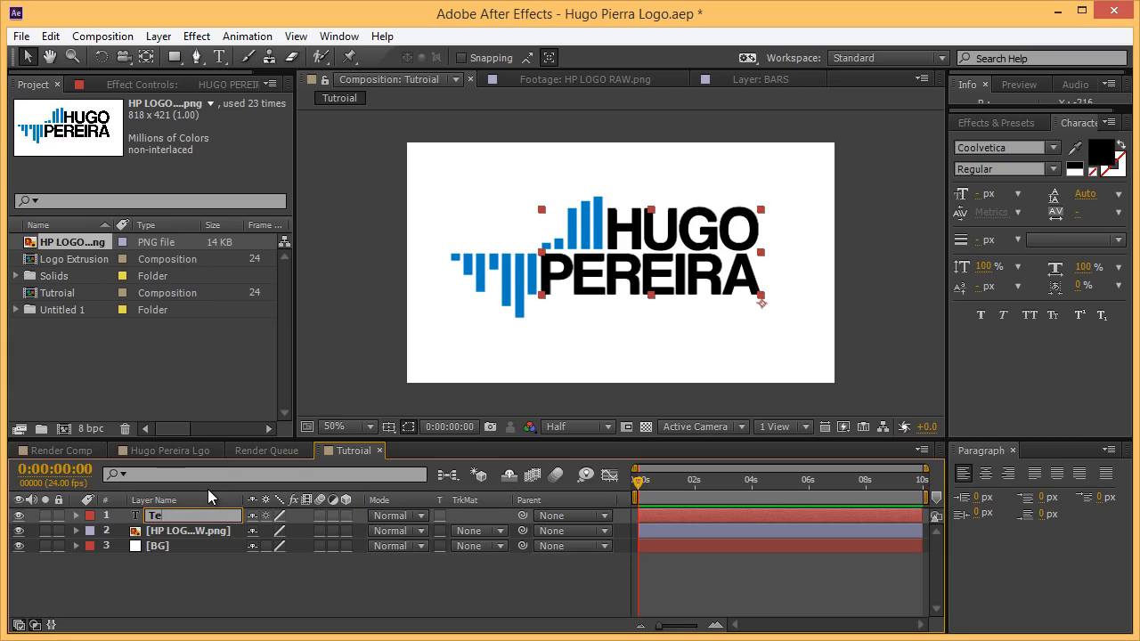
key(Return)
click(192, 531)
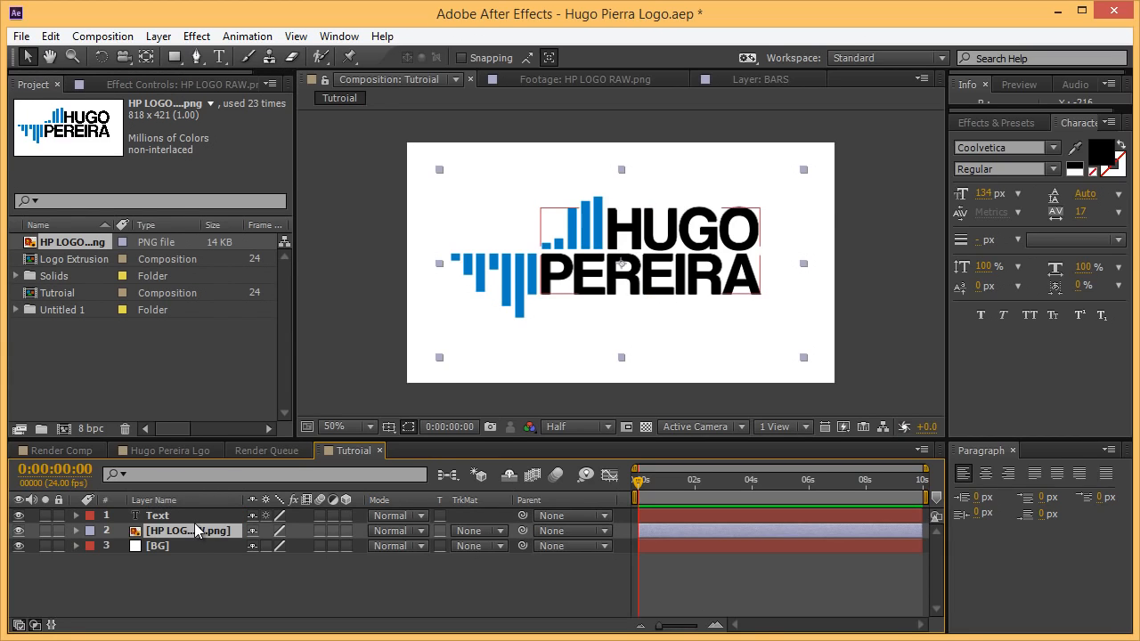
key(Return)
key(Return)
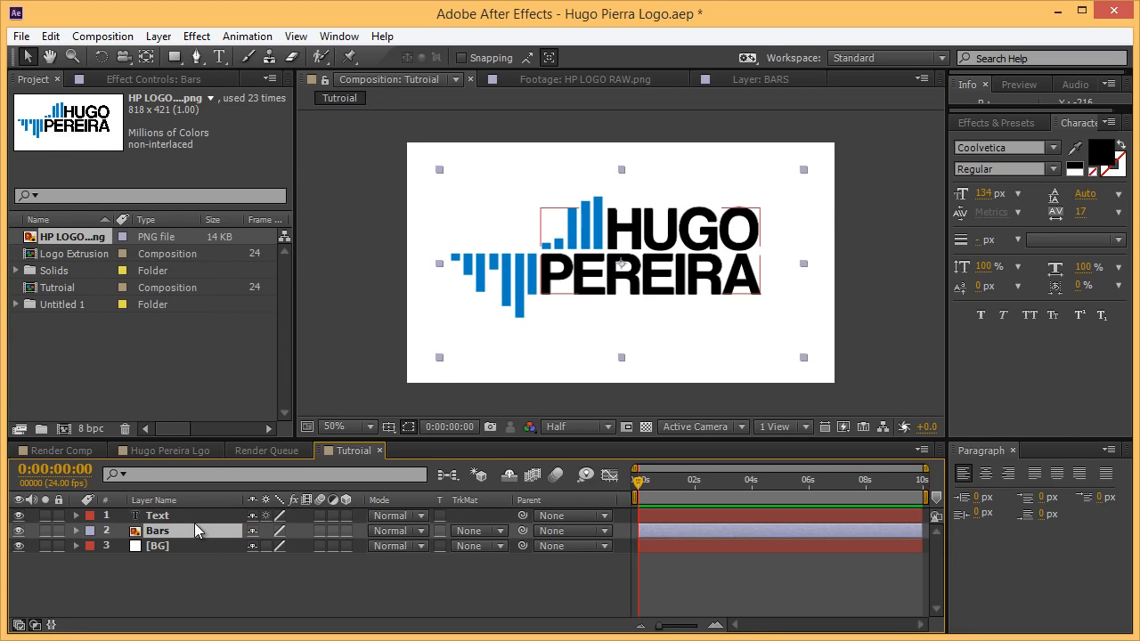
click(179, 525)
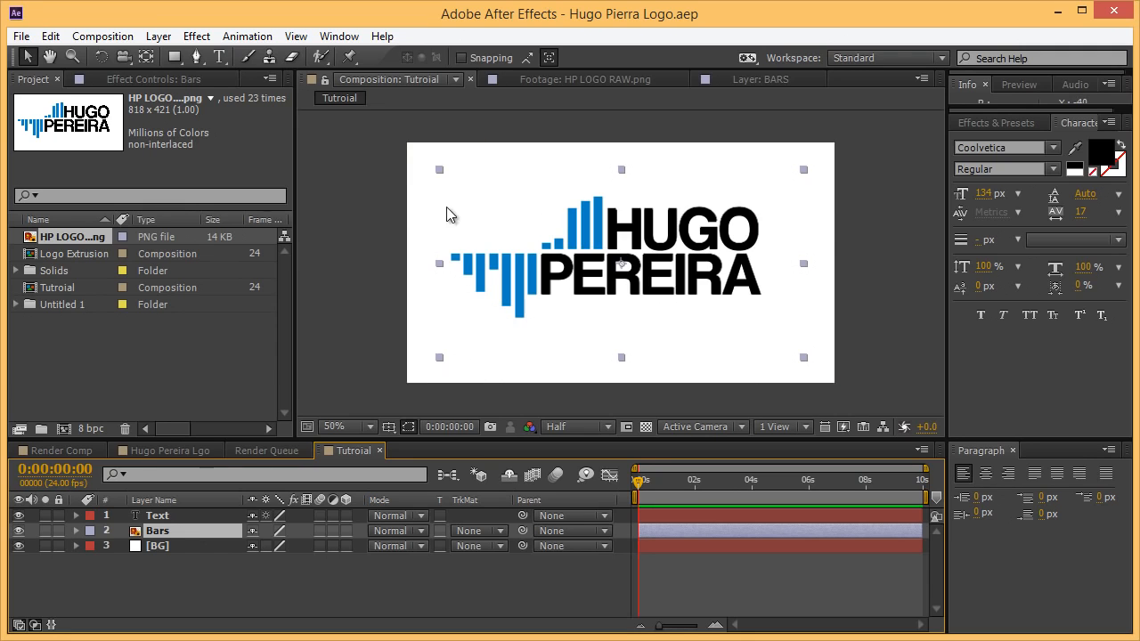
Set the preview resolution to Full and check the logo zoomed to 200%.
scroll(546, 289, up, 1)
scroll(436, 287, down, 1)
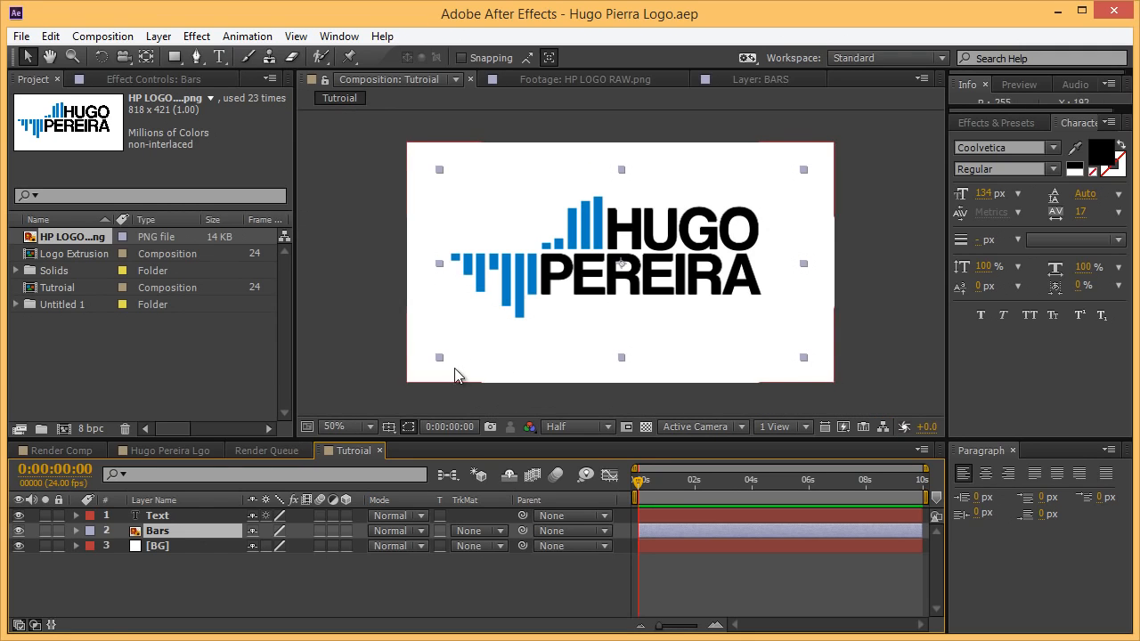
scroll(504, 380, up, 1)
click(581, 426)
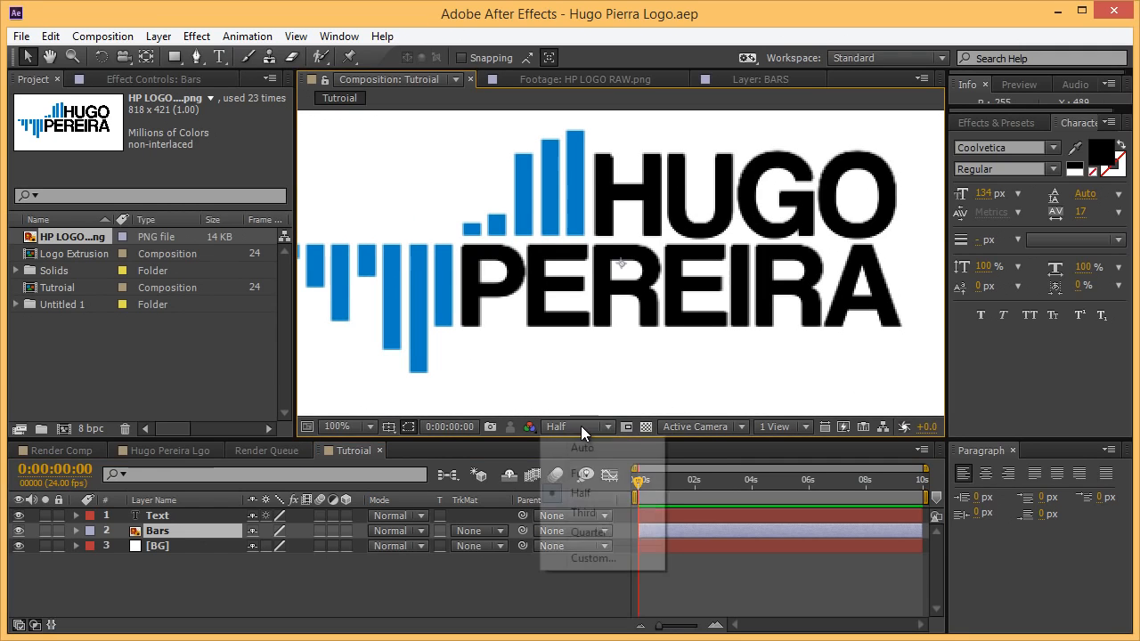
click(583, 473)
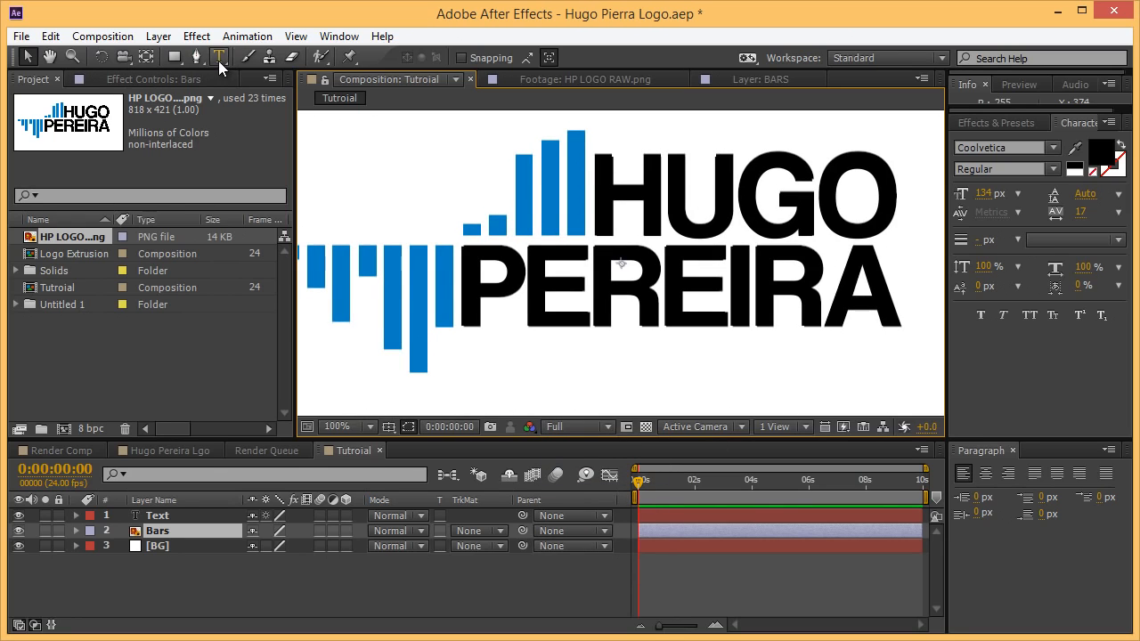
key(g)
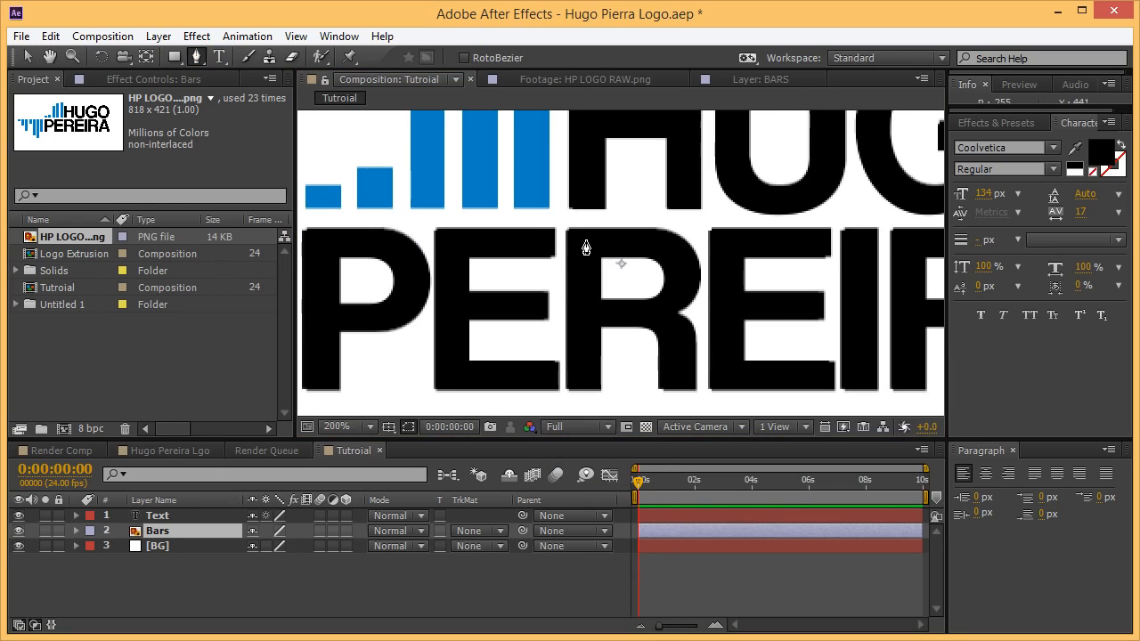
key(period)
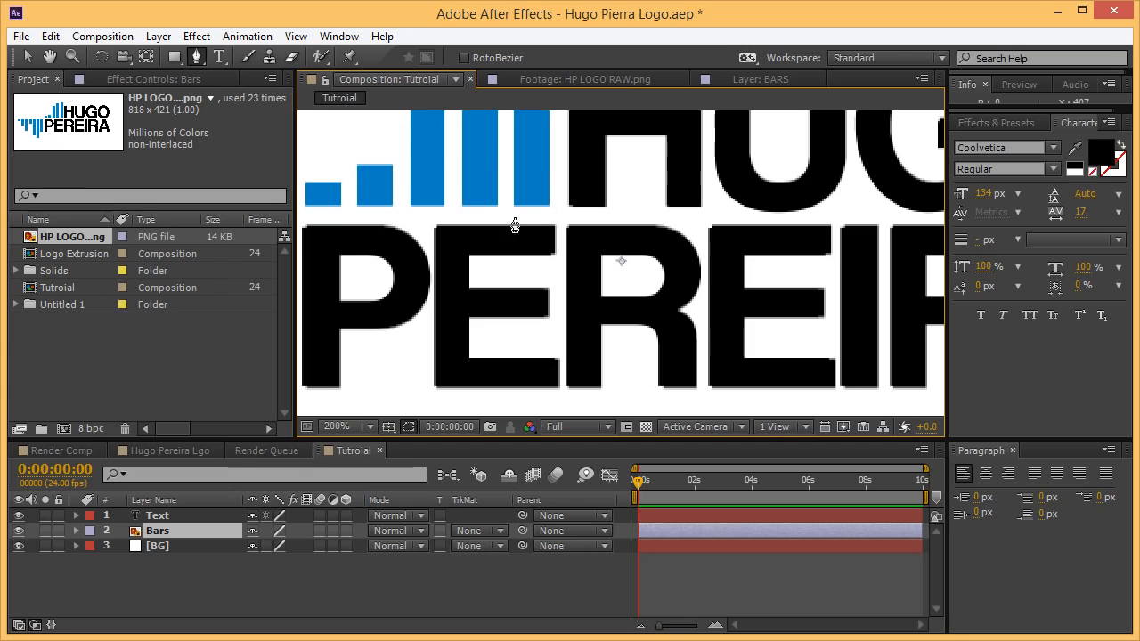
click(27, 57)
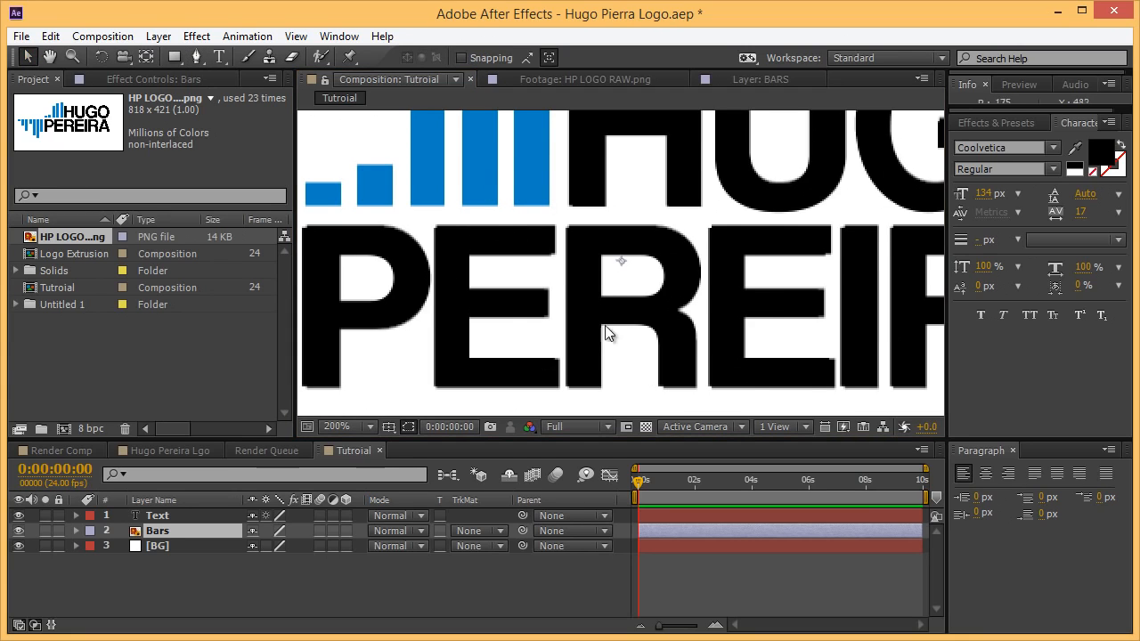
key(comma)
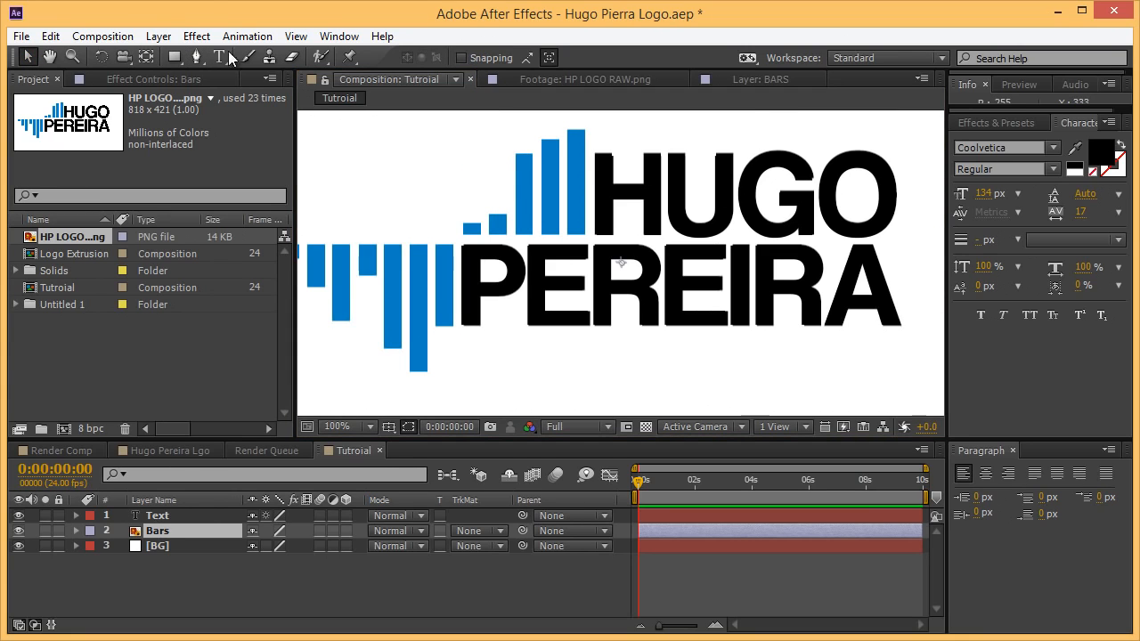
click(160, 36)
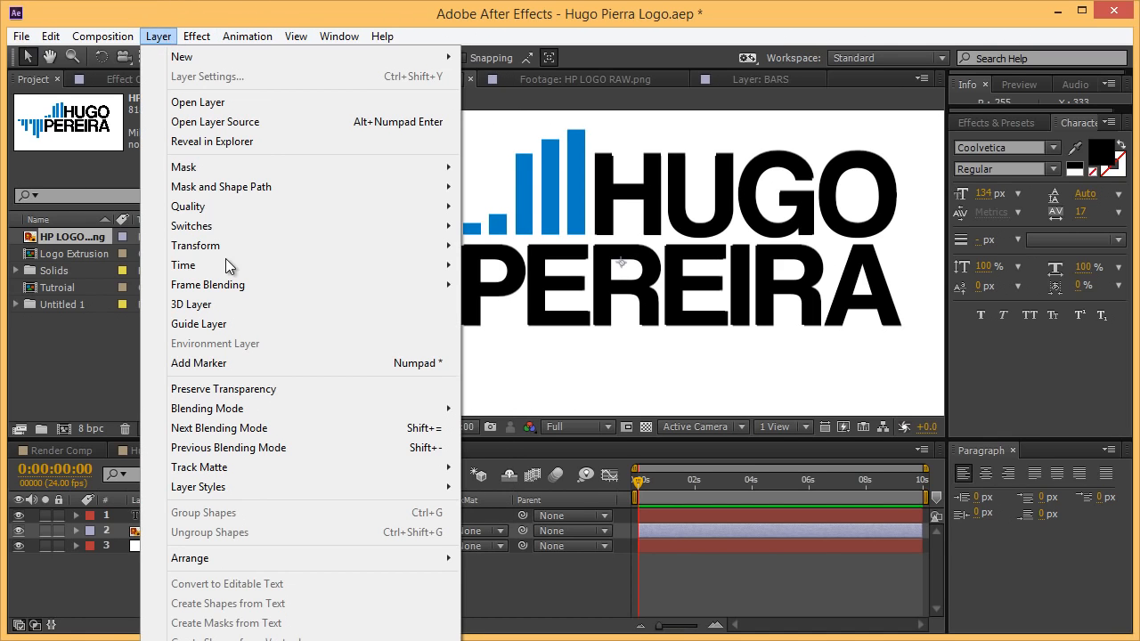
Auto-trace the Bars layer on Luminance with Blur off and 0.1 px tolerance.
click(241, 640)
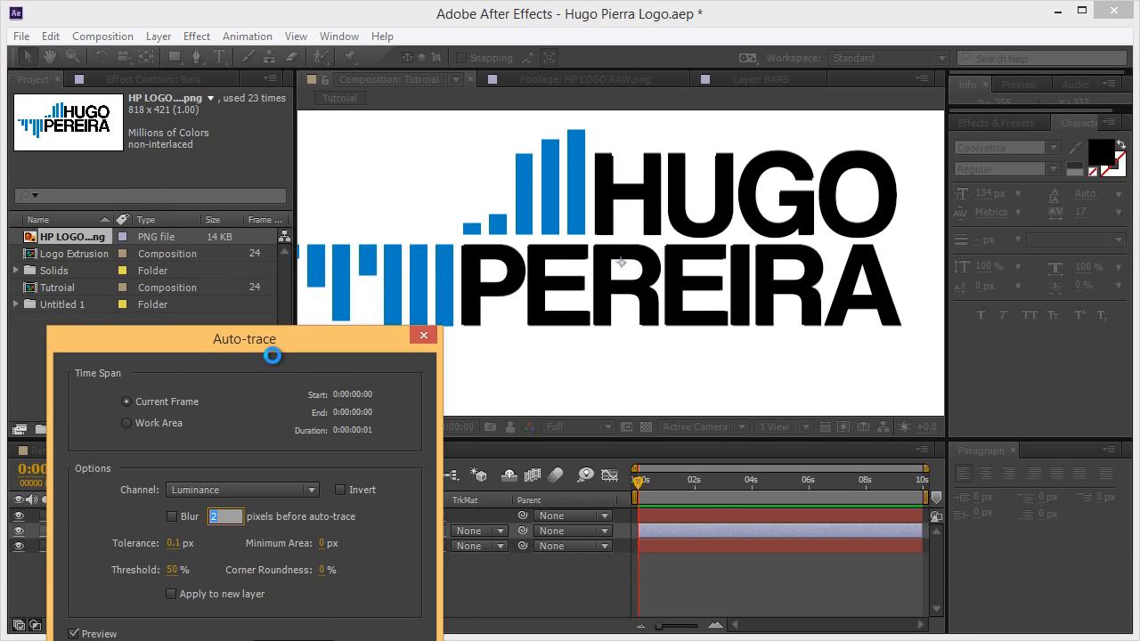
mouse_move(272, 345)
mouse_down()
mouse_move(645, 387)
mouse_move(901, 318)
mouse_up()
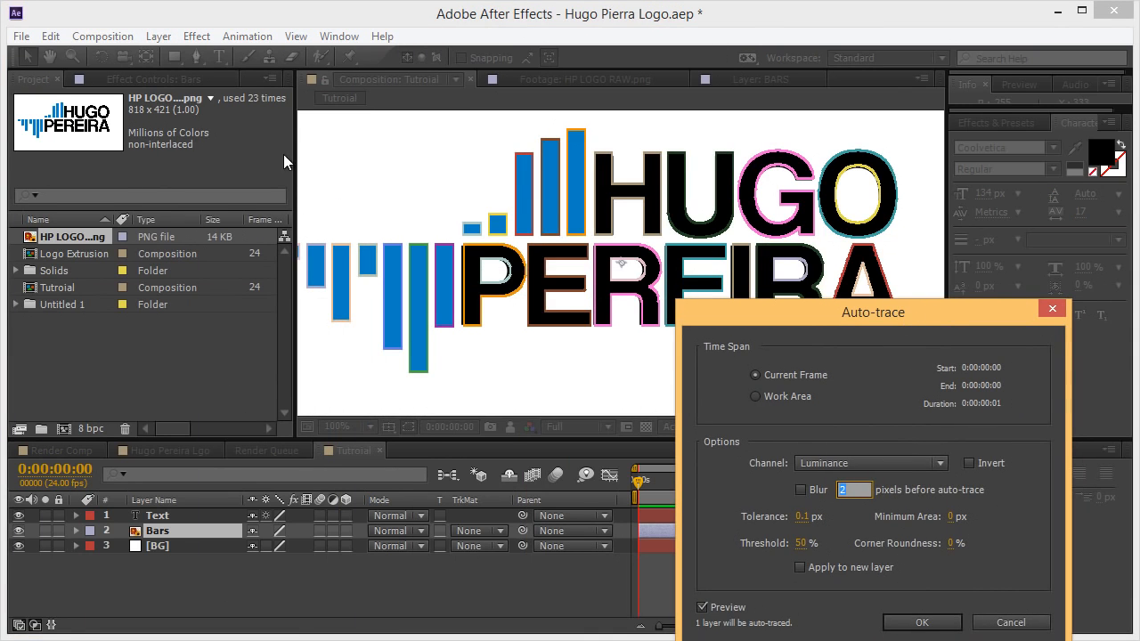
mouse_move(784, 307)
mouse_down()
mouse_move(749, 253)
mouse_move(834, 233)
mouse_up()
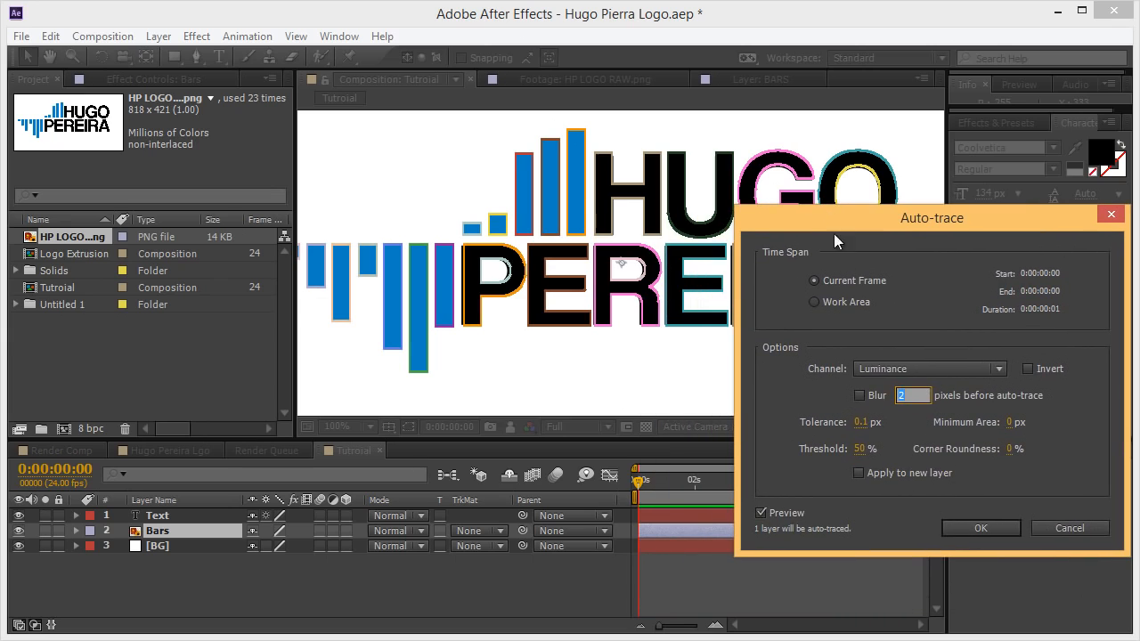
click(912, 369)
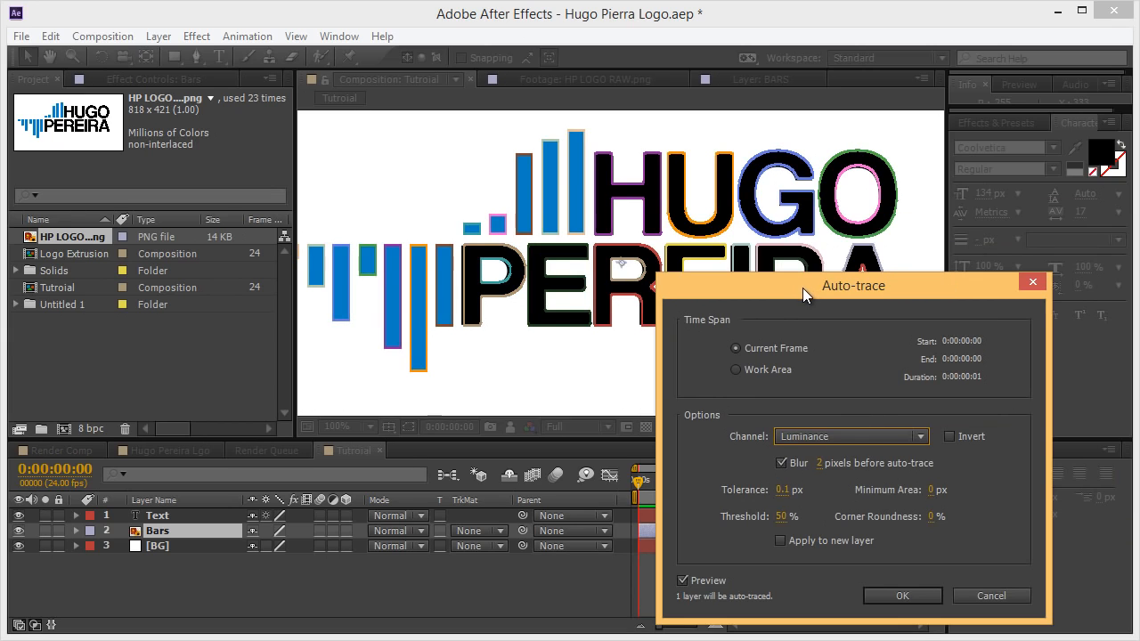
drag(804, 286, 820, 249)
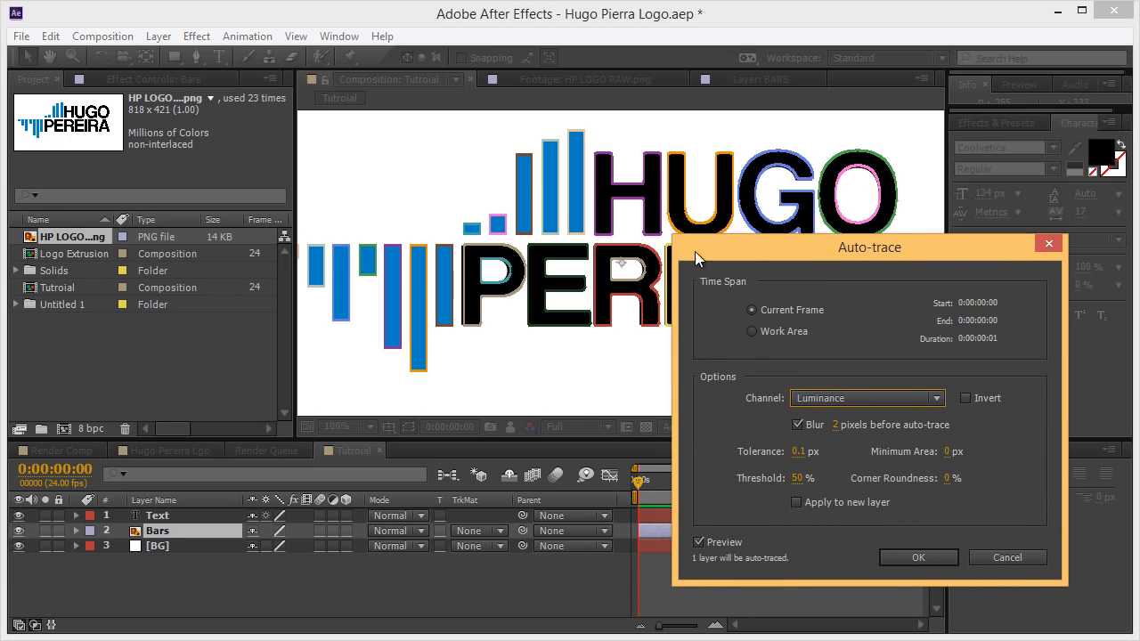
click(797, 425)
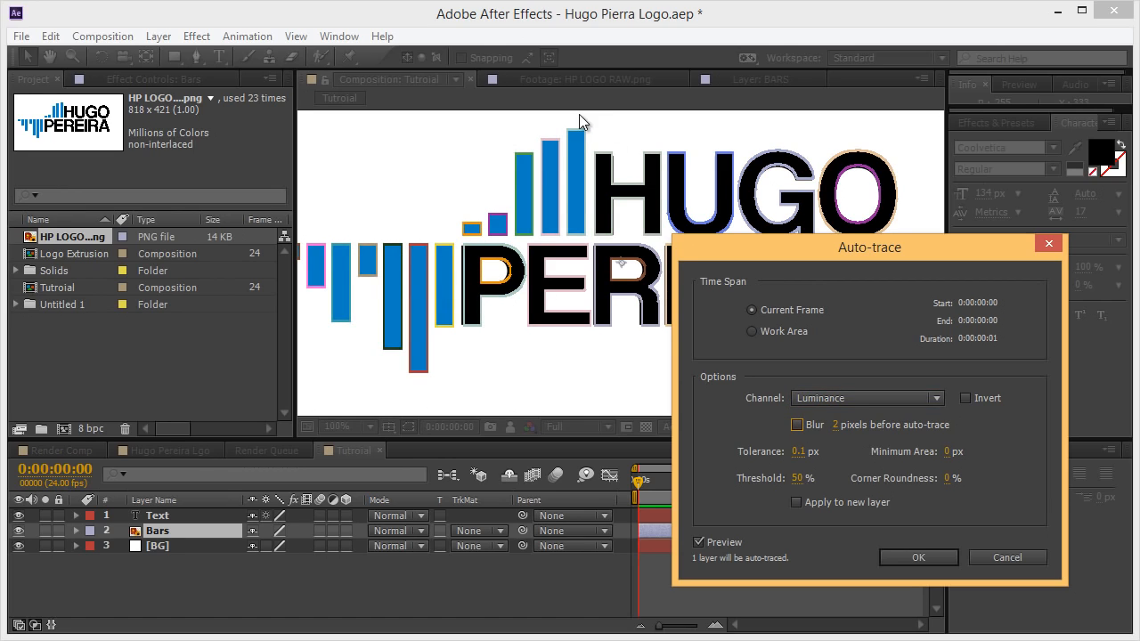
drag(799, 452, 705, 455)
click(923, 556)
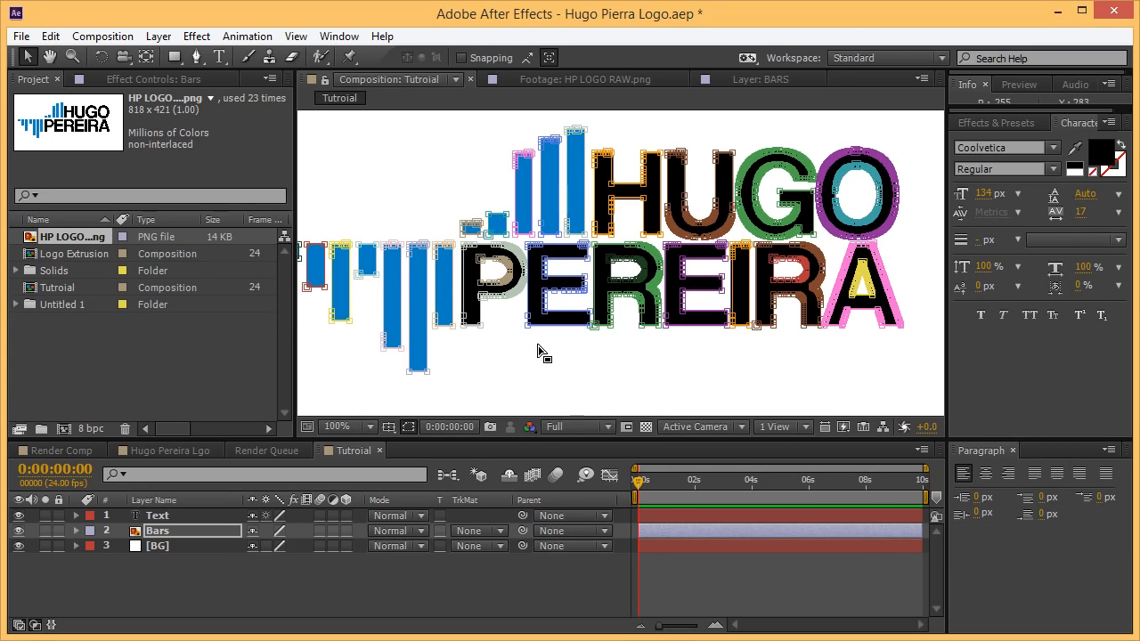
Zoom to 400% and pan across the logo to inspect the traced masks on the bars.
drag(548, 271, 685, 302)
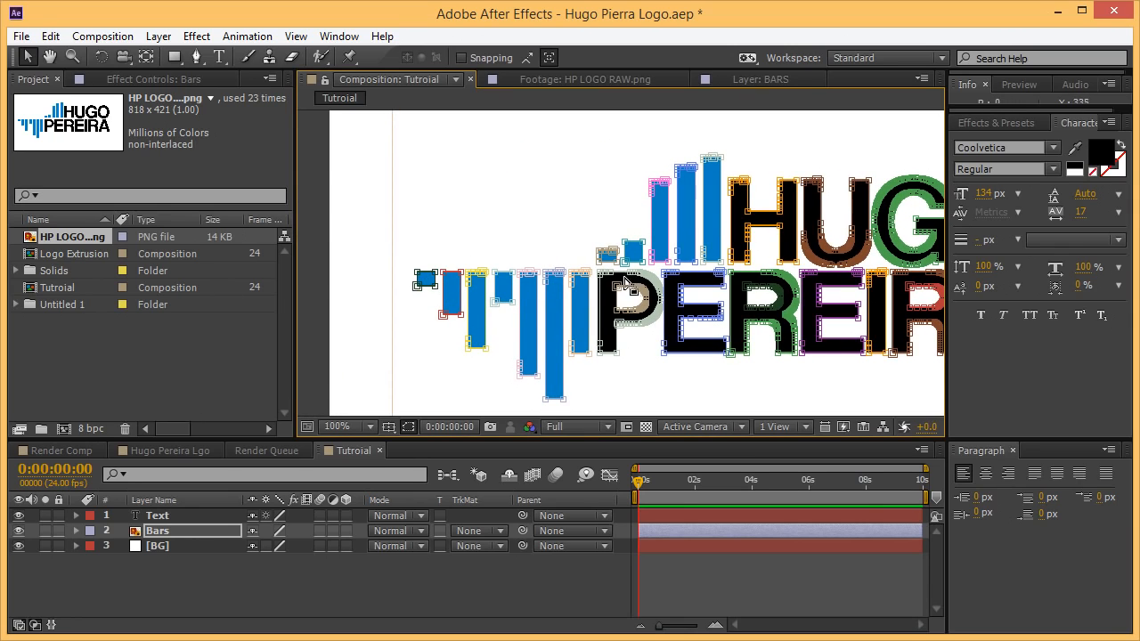
scroll(626, 281, up, 1)
scroll(784, 280, up, 1)
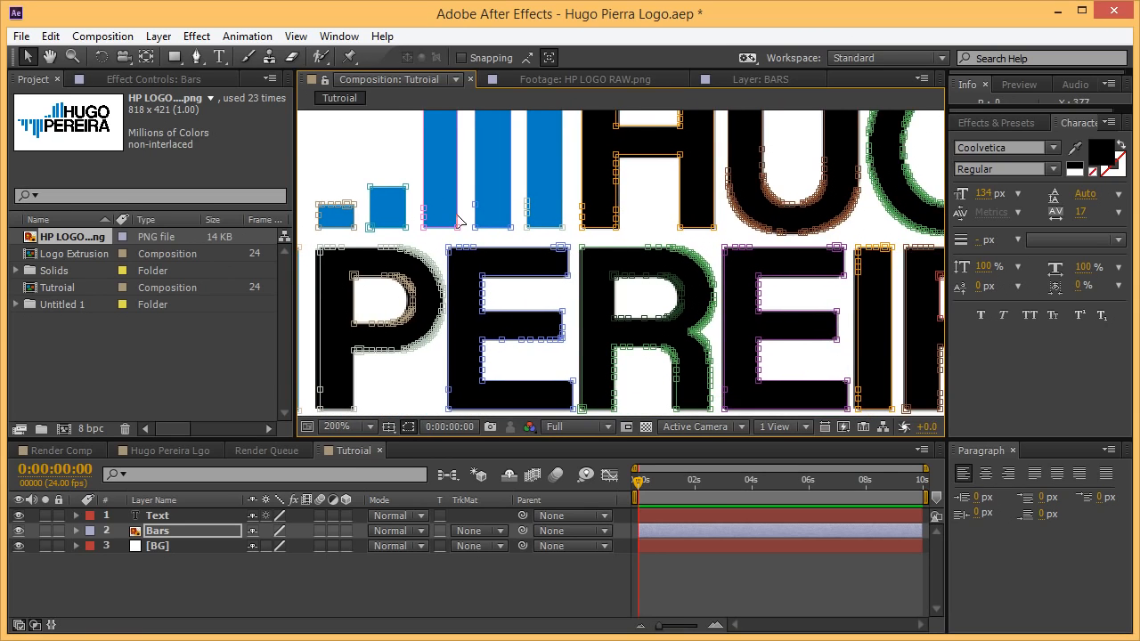
drag(524, 239, 958, 287)
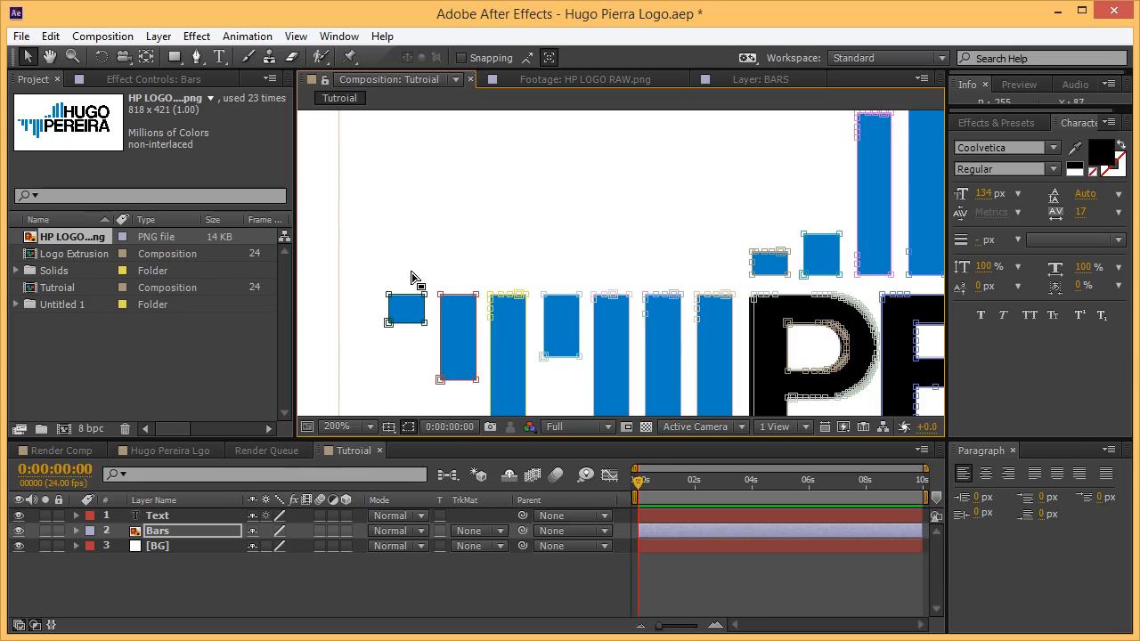
drag(658, 296, 647, 199)
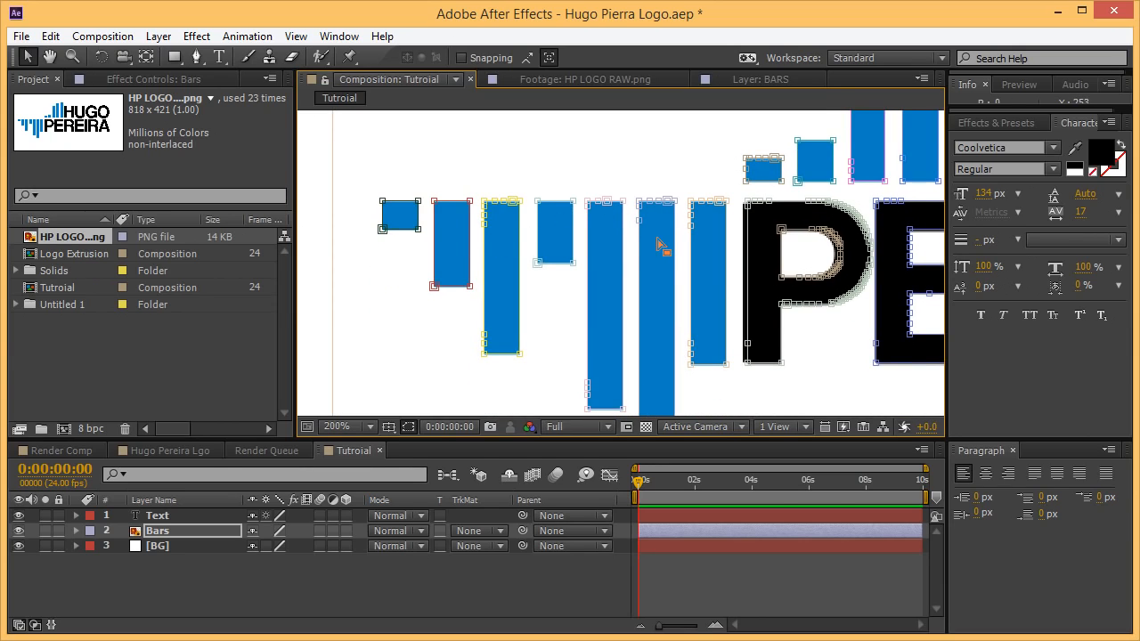
scroll(659, 243, up, 1)
drag(636, 241, 573, 278)
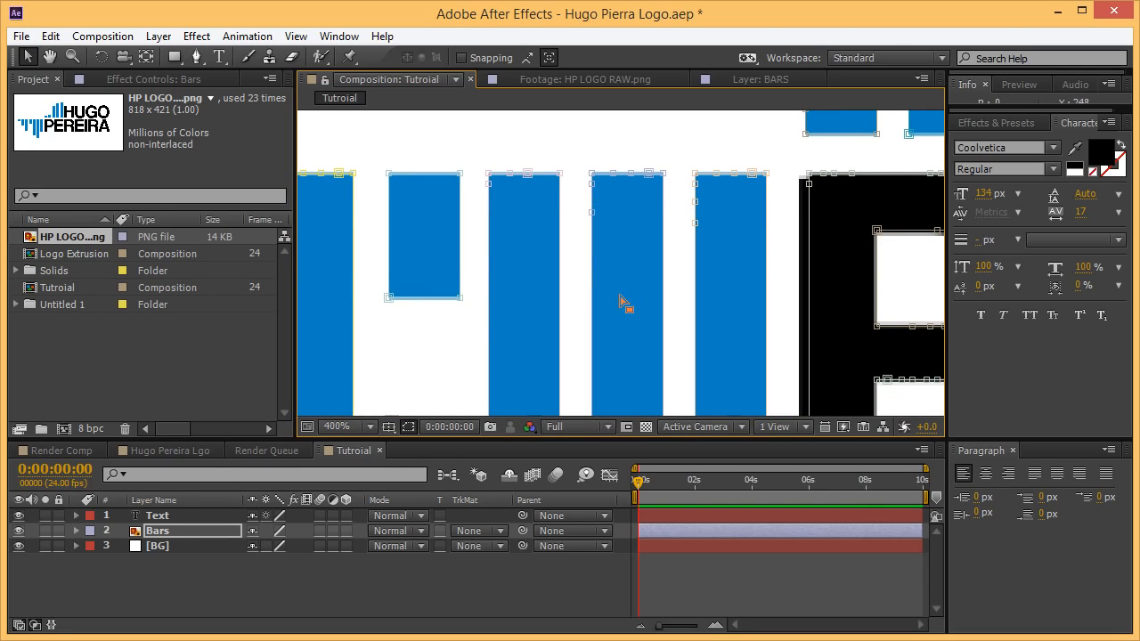
drag(624, 306, 584, 325)
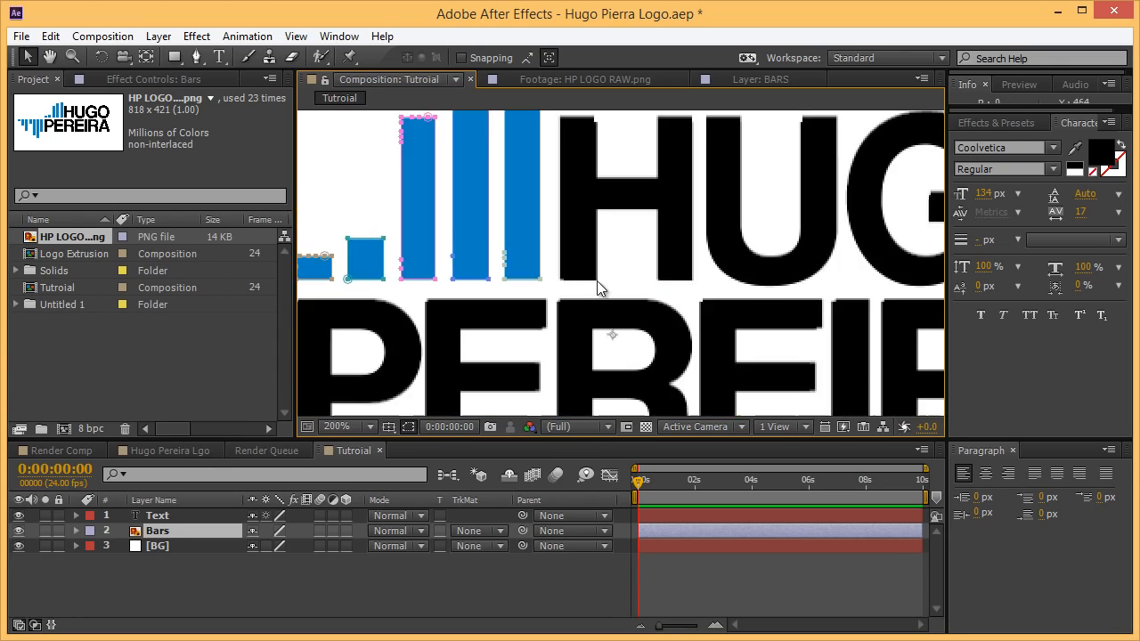
Delete the surplus top-edge vertices from the third and middle bar masks.
drag(591, 271, 677, 373)
scroll(621, 320, up, 1)
scroll(617, 317, up, 3)
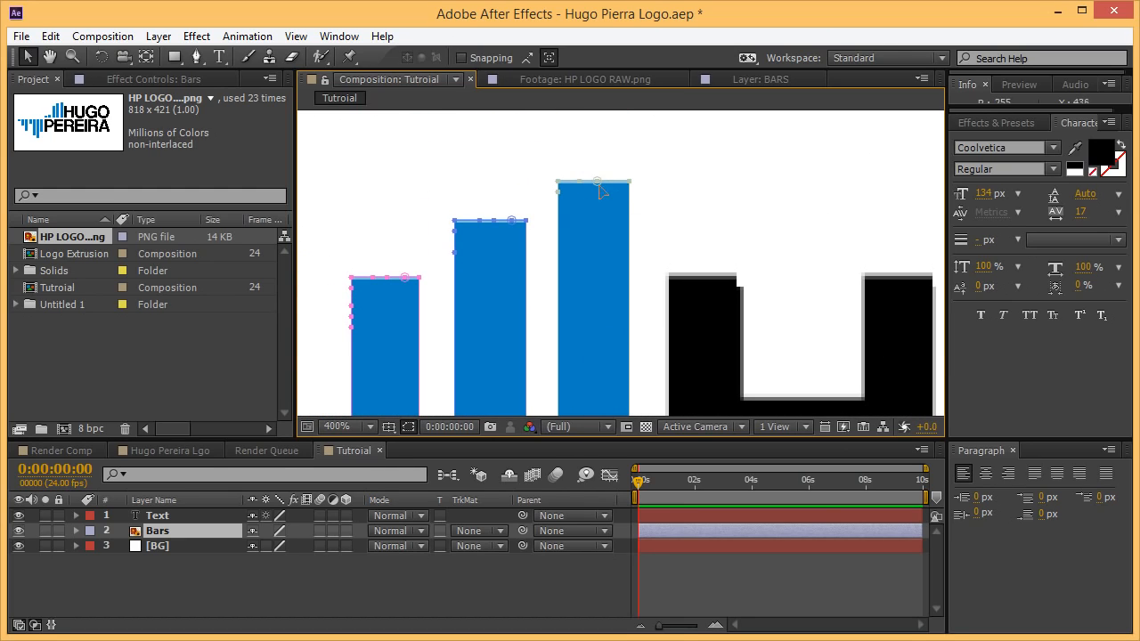
click(597, 185)
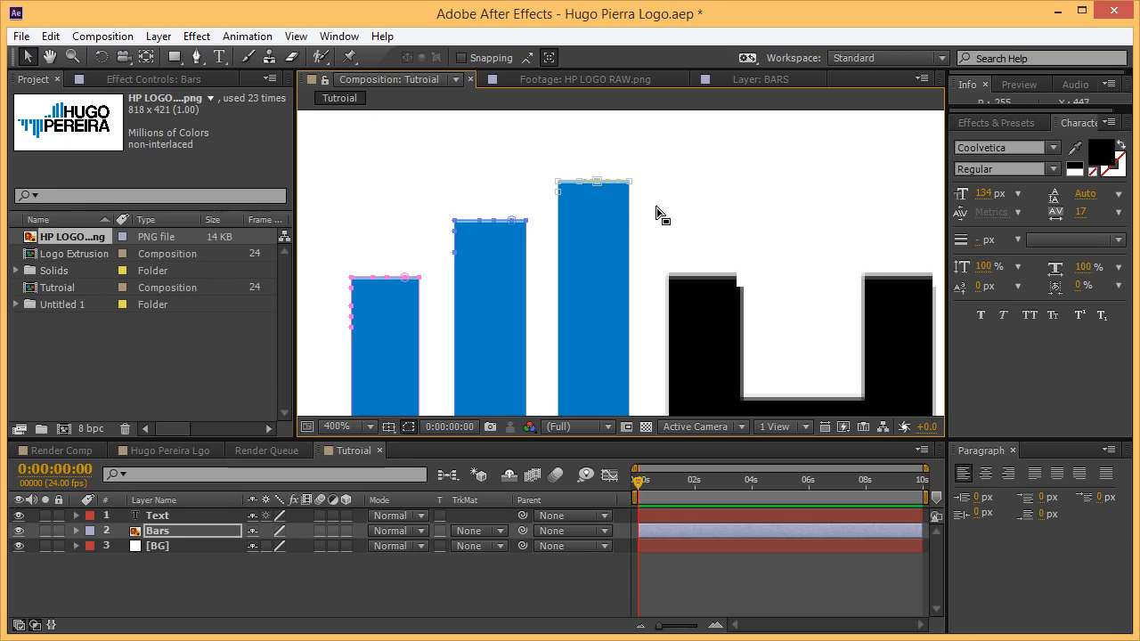
key(Delete)
click(580, 182)
key(Delete)
scroll(615, 267, down, 6)
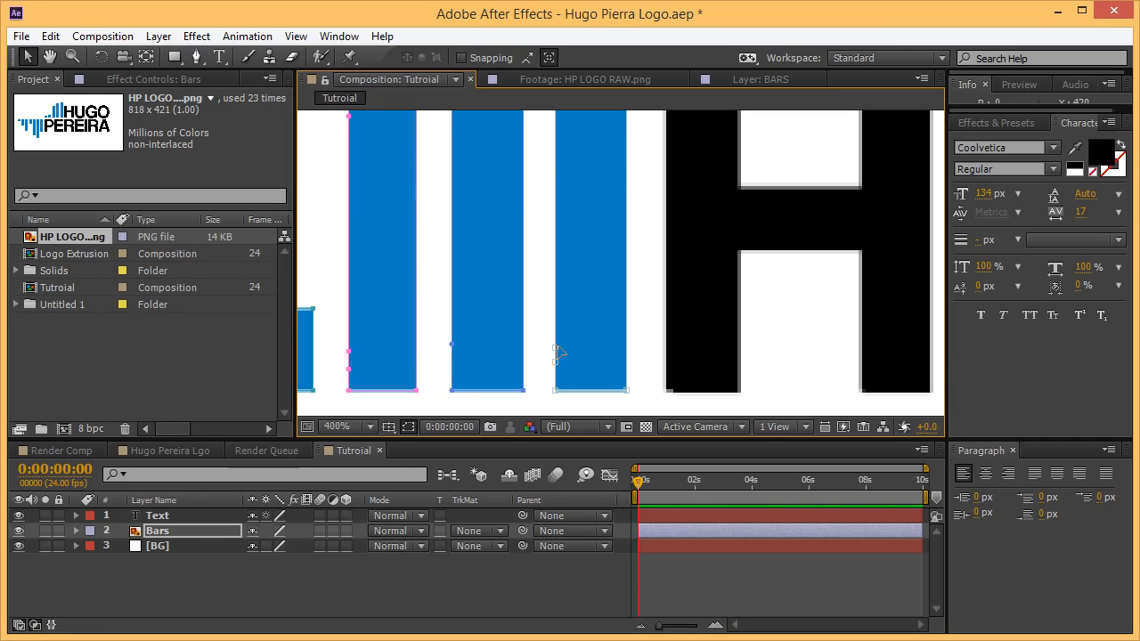
scroll(595, 187, up, 6)
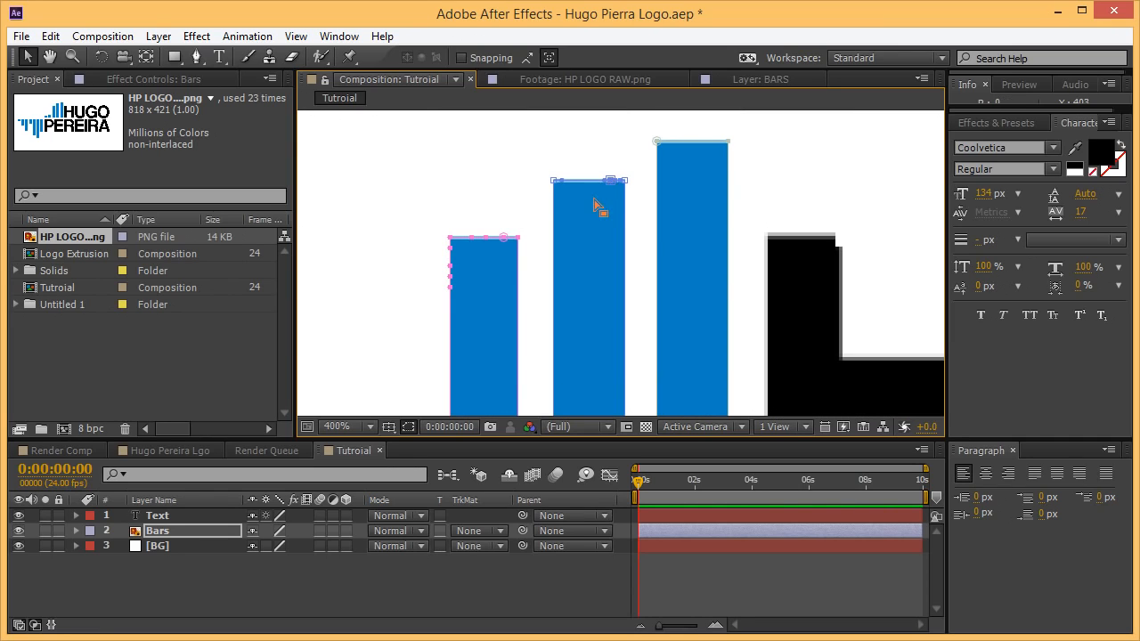
key(Delete)
Delete the stray top and left-edge vertices on the left bar and the bar beside D.
drag(537, 219, 626, 208)
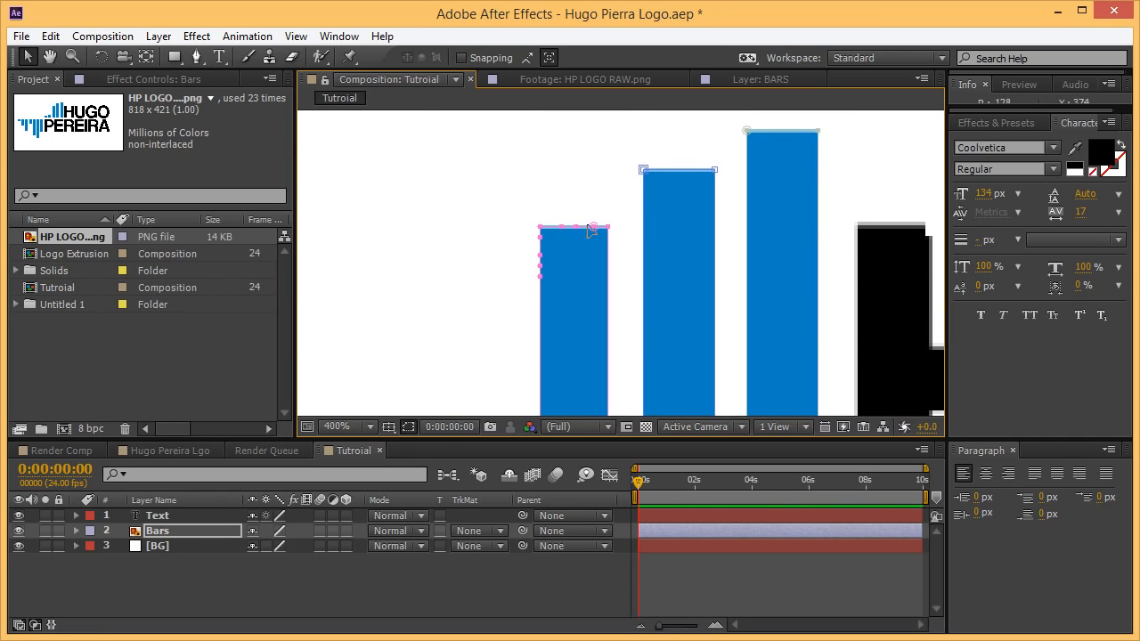
click(593, 227)
key(Delete)
click(575, 227)
click(540, 238)
key(Delete)
click(540, 255)
key(Delete)
click(539, 266)
key(Delete)
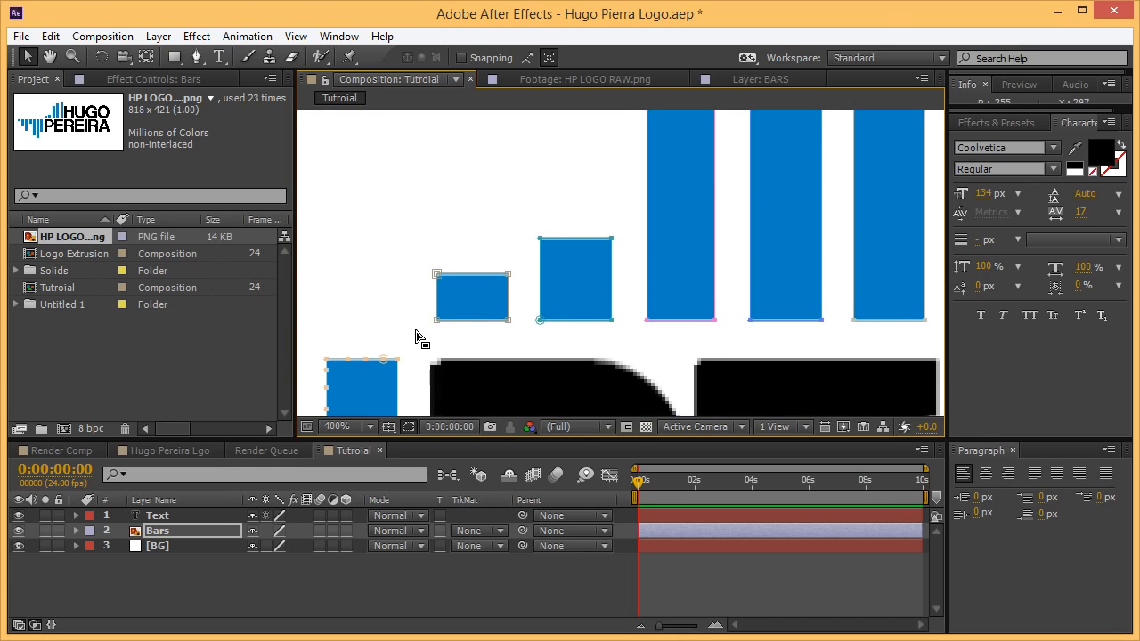
drag(416, 332, 561, 187)
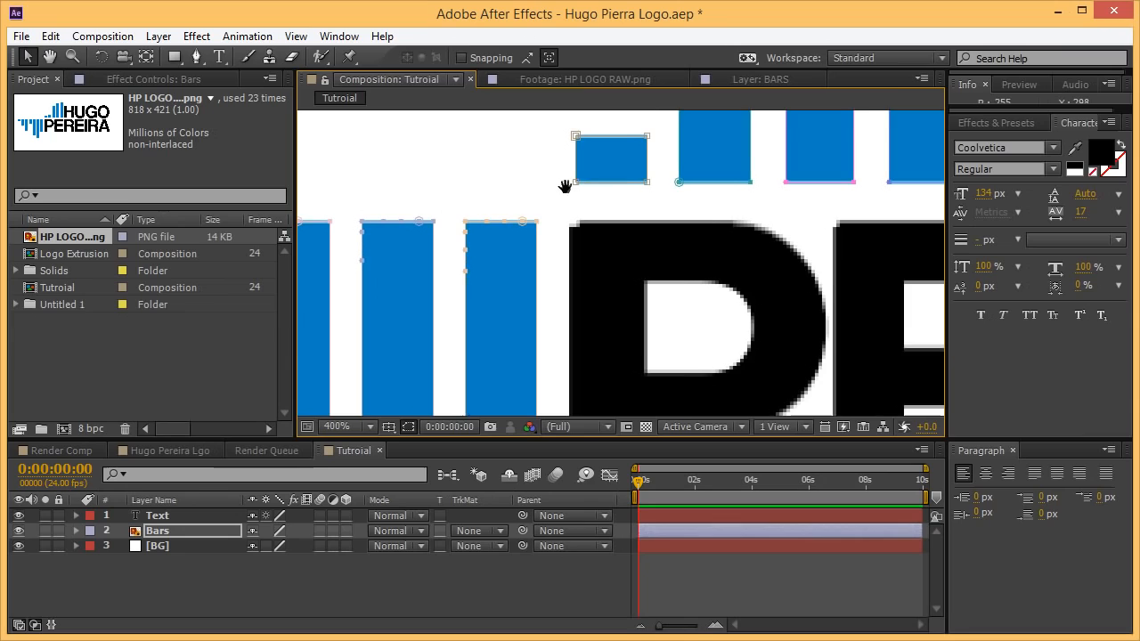
click(469, 227)
key(Delete)
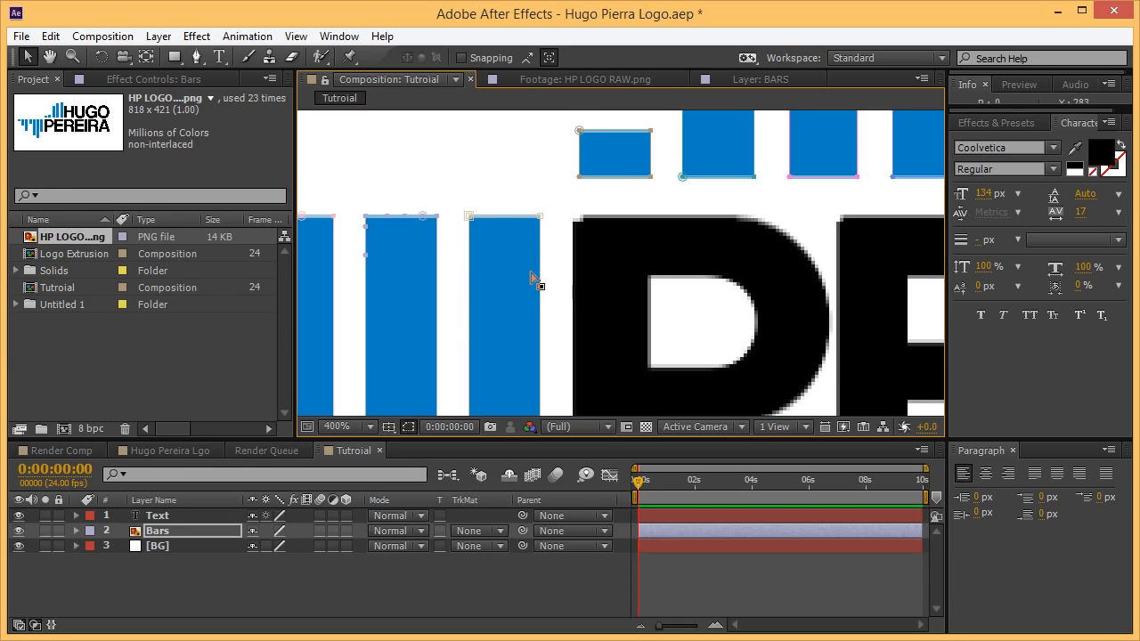
Play back to check the clean bars, zoom out to the whole logo, and save.
drag(534, 279, 544, 201)
key(space)
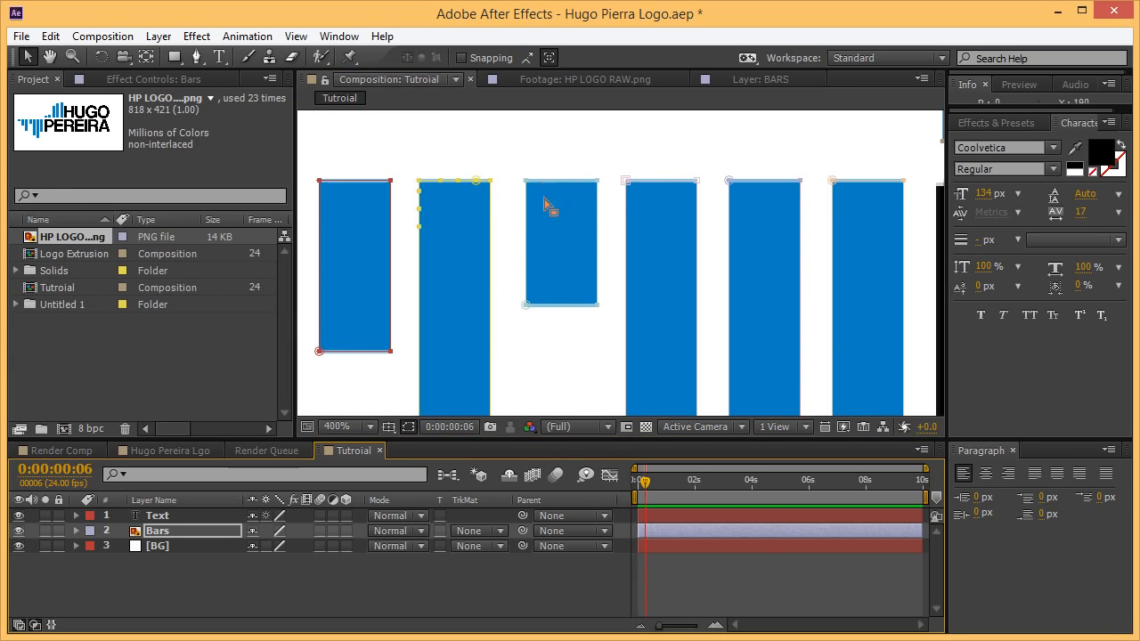
drag(510, 270, 564, 287)
click(476, 210)
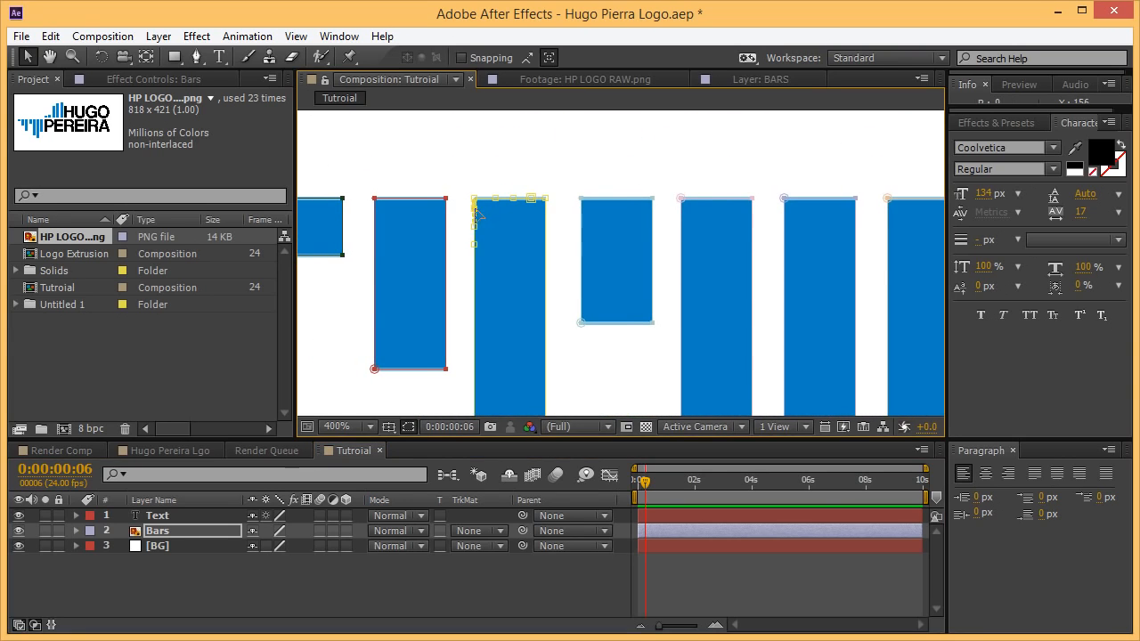
scroll(491, 247, down, 4)
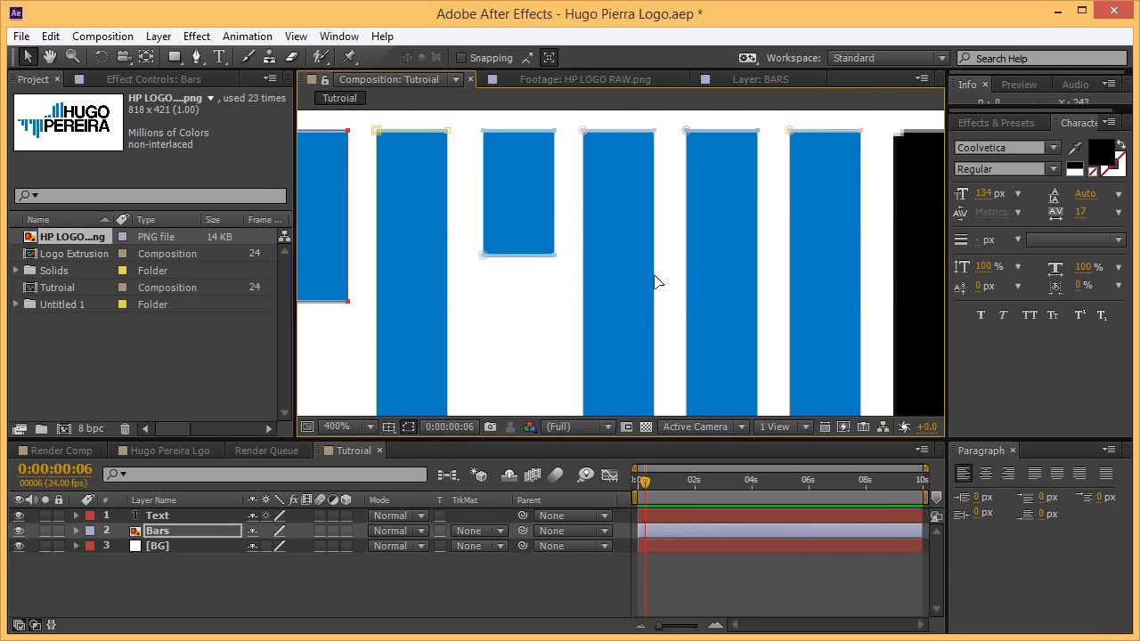
drag(719, 249, 654, 311)
drag(647, 228, 636, 199)
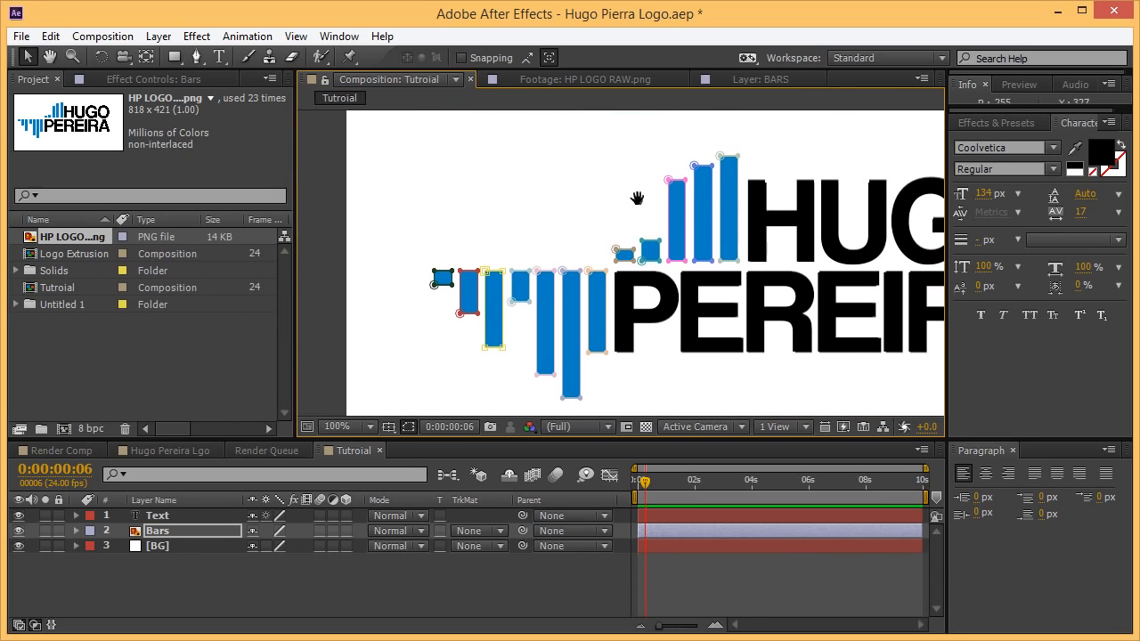
click(748, 612)
scroll(780, 374, down, 1)
key(ctrl+s)
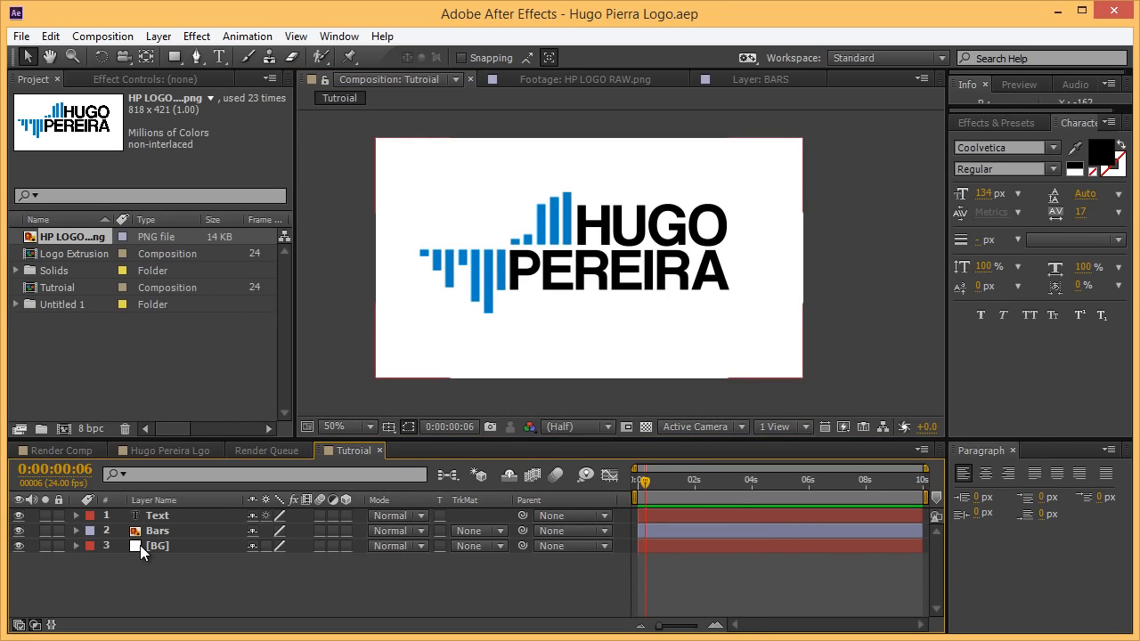
Add a comp-size 960×540 white solid named Element, discarding an accidental first solid.
key(ctrl+y)
click(601, 509)
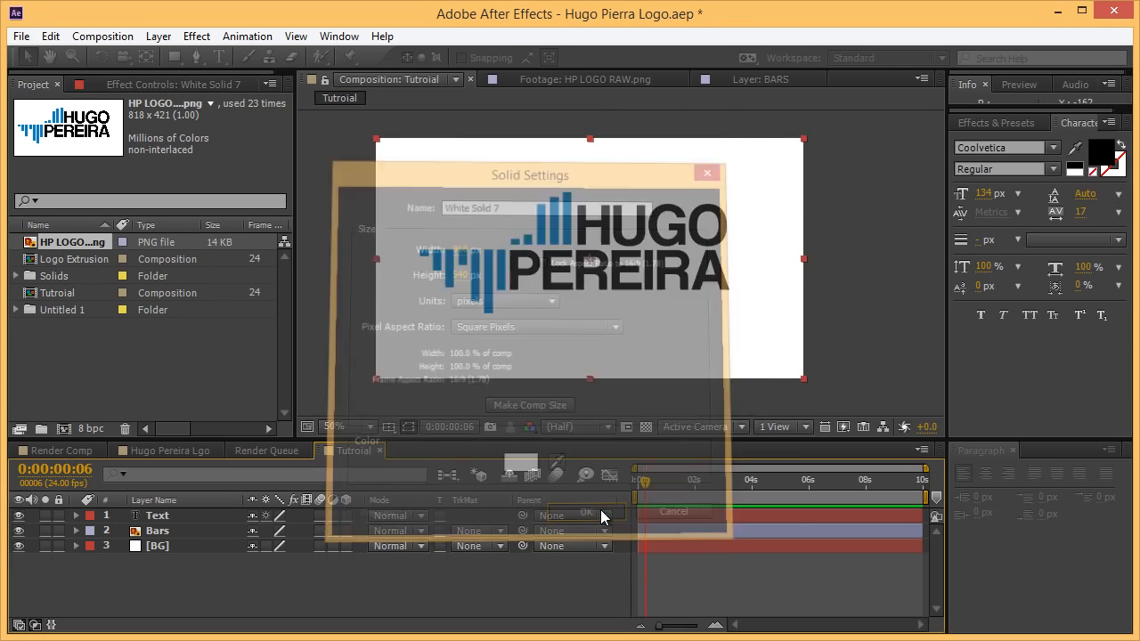
key(Delete)
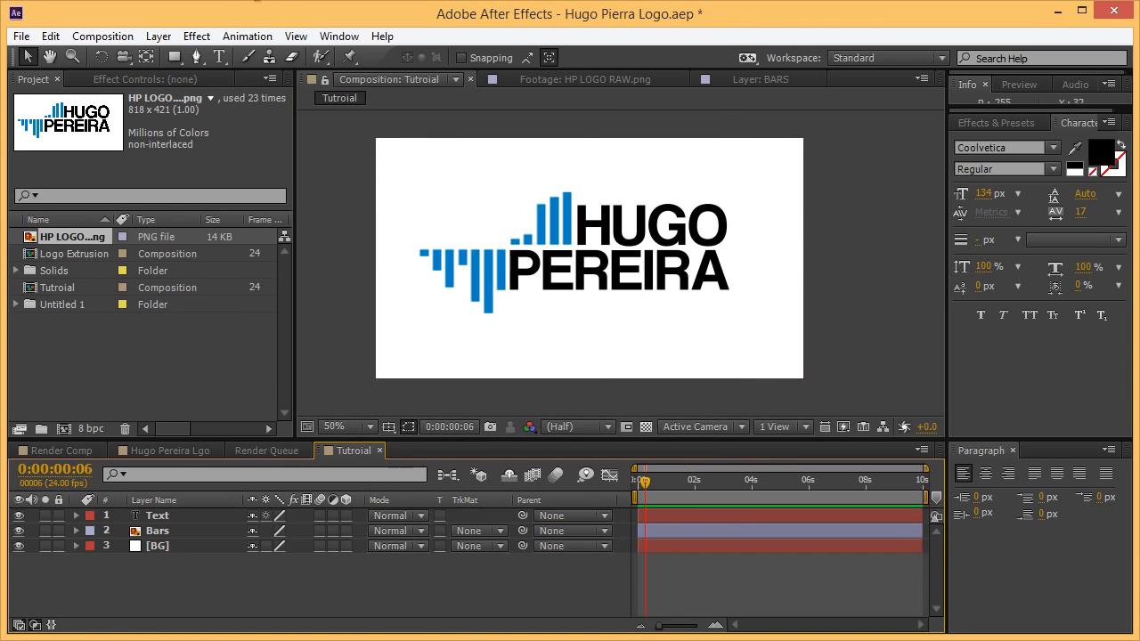
click(158, 36)
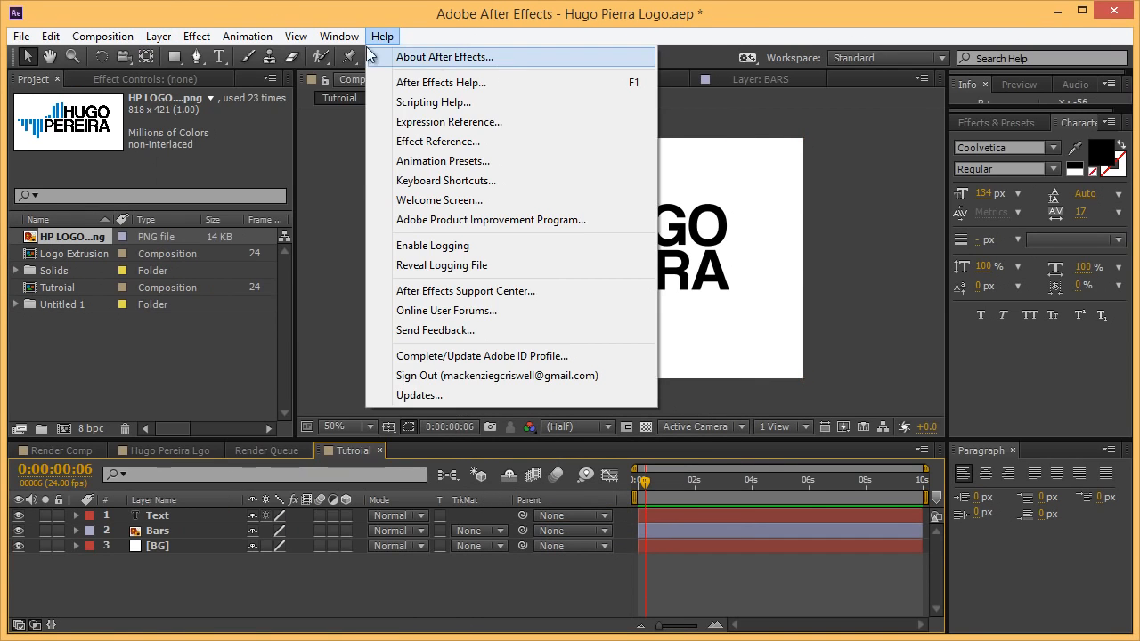
mouse_move(159, 36)
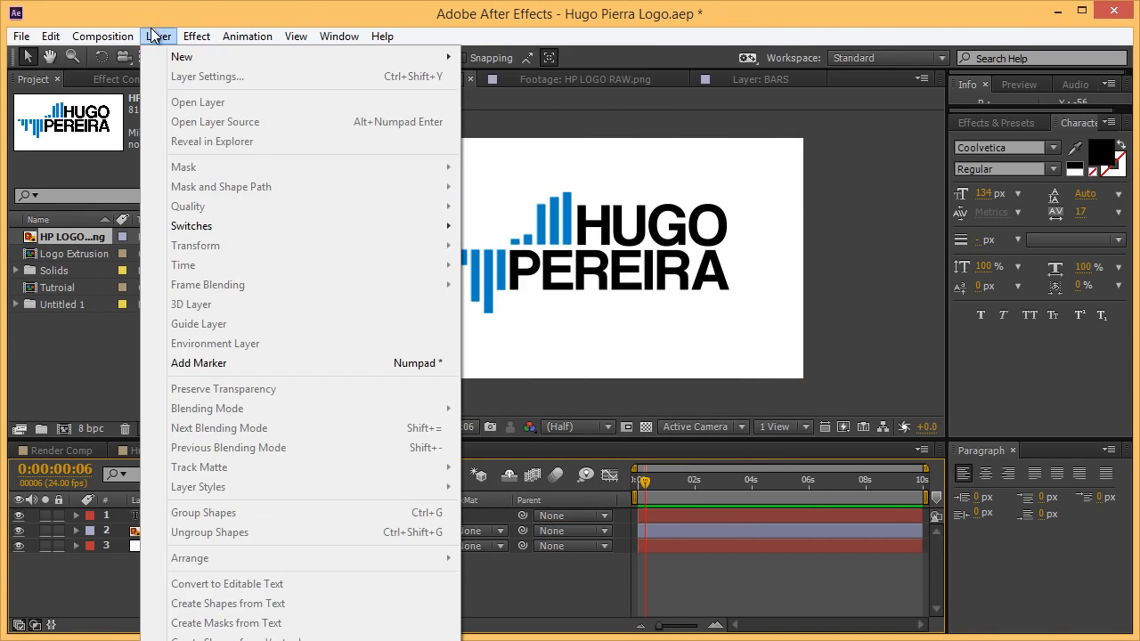
mouse_move(268, 56)
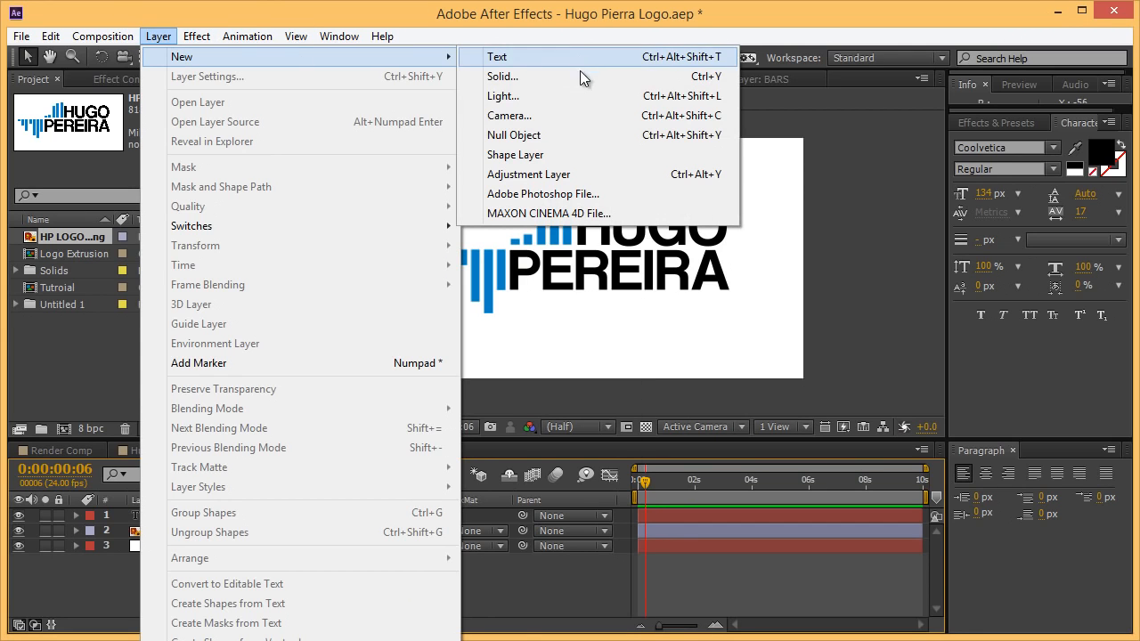
click(560, 83)
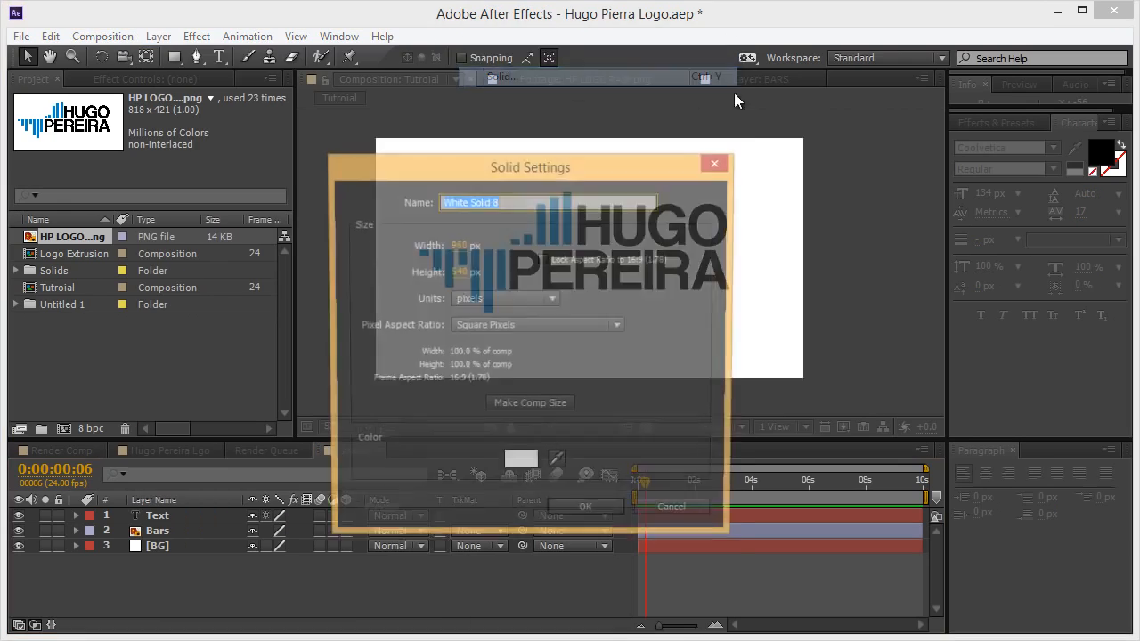
text(Element)
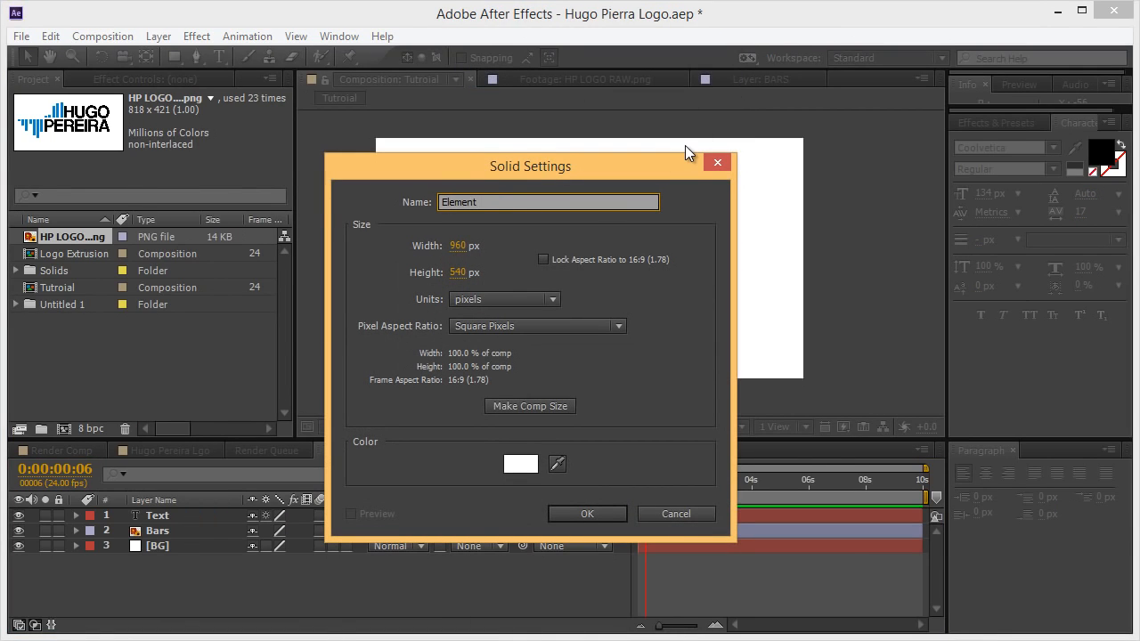
text( 3)
key(Return)
click(197, 37)
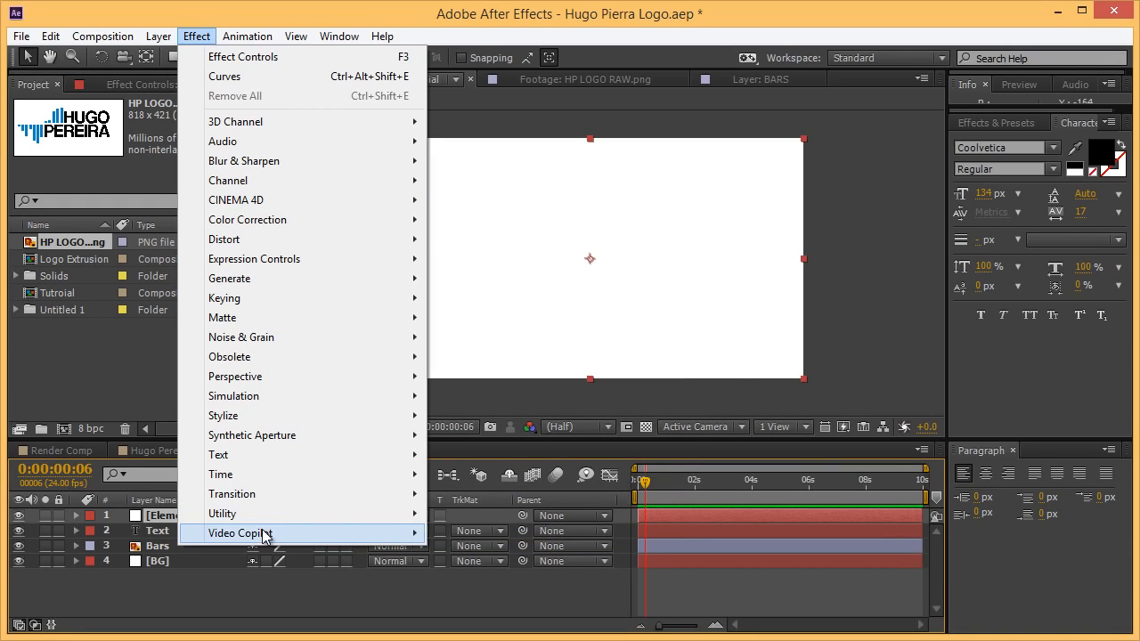
Apply the Video Copilot Element effect to the solid and save the project.
mouse_move(264, 534)
click(470, 534)
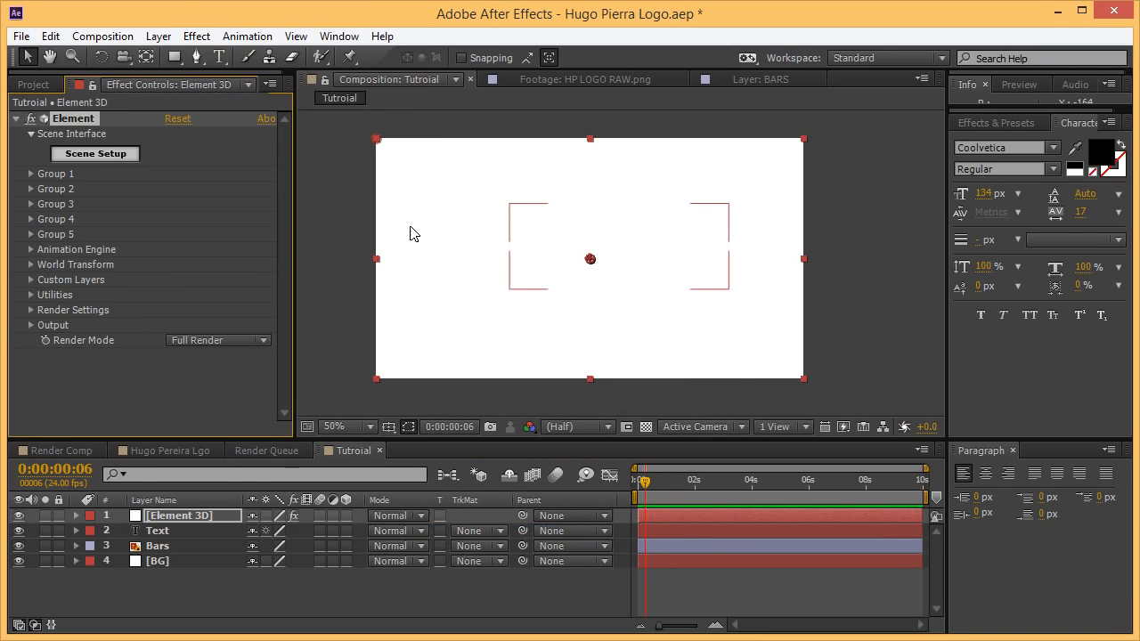
key(ctrl+s)
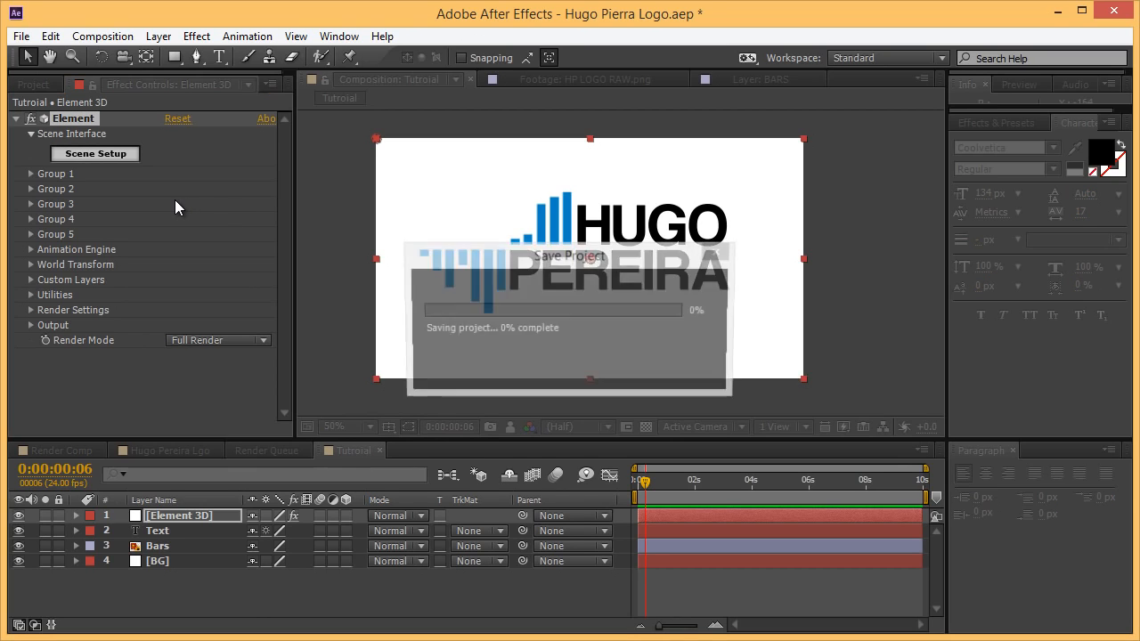
Hide the Text and Bars layers, leaving the Element 3D layer selected.
click(178, 531)
shift+click(170, 547)
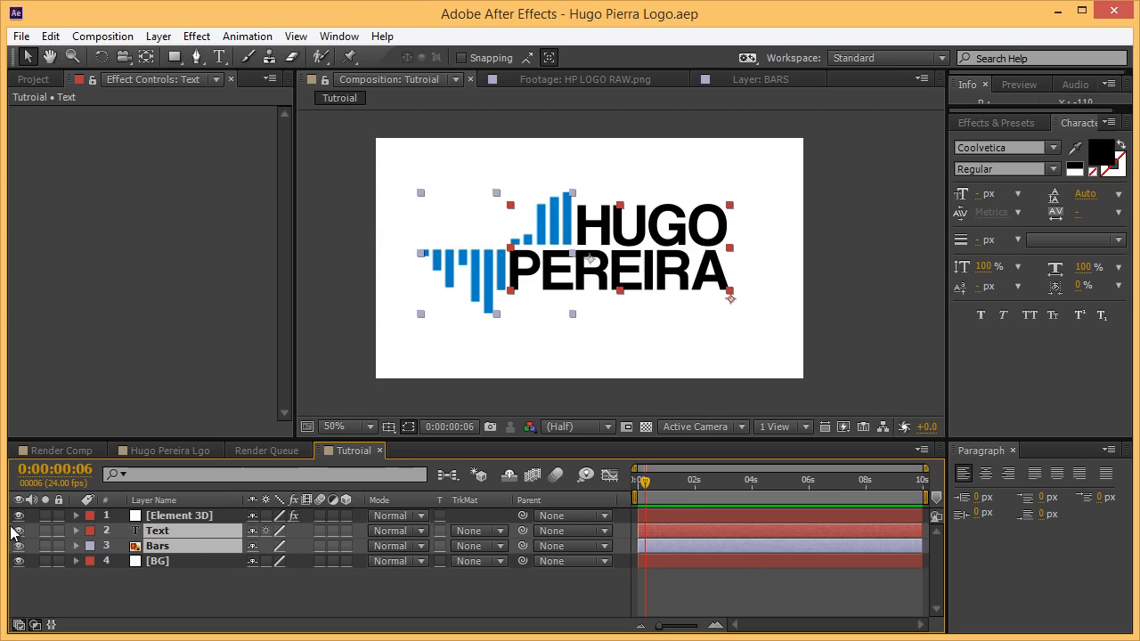
drag(18, 531, 17, 546)
click(172, 519)
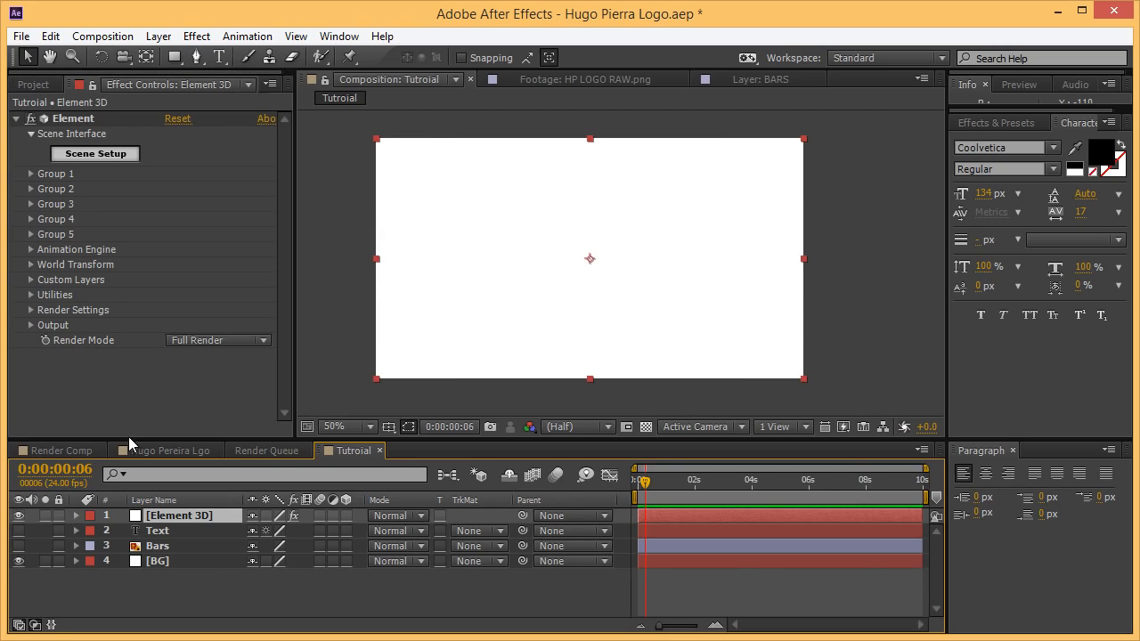
Under Custom Text and Masks, set Path Layer 1 to 2. Text and Path Layer 2 to 3. Bars.
click(31, 281)
click(31, 280)
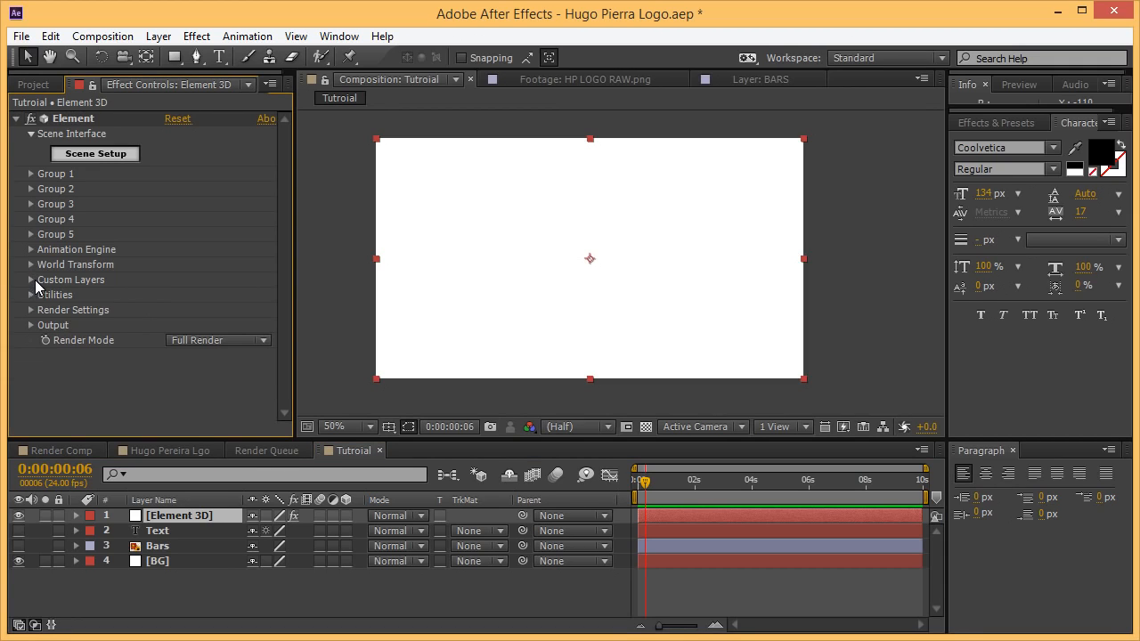
click(32, 279)
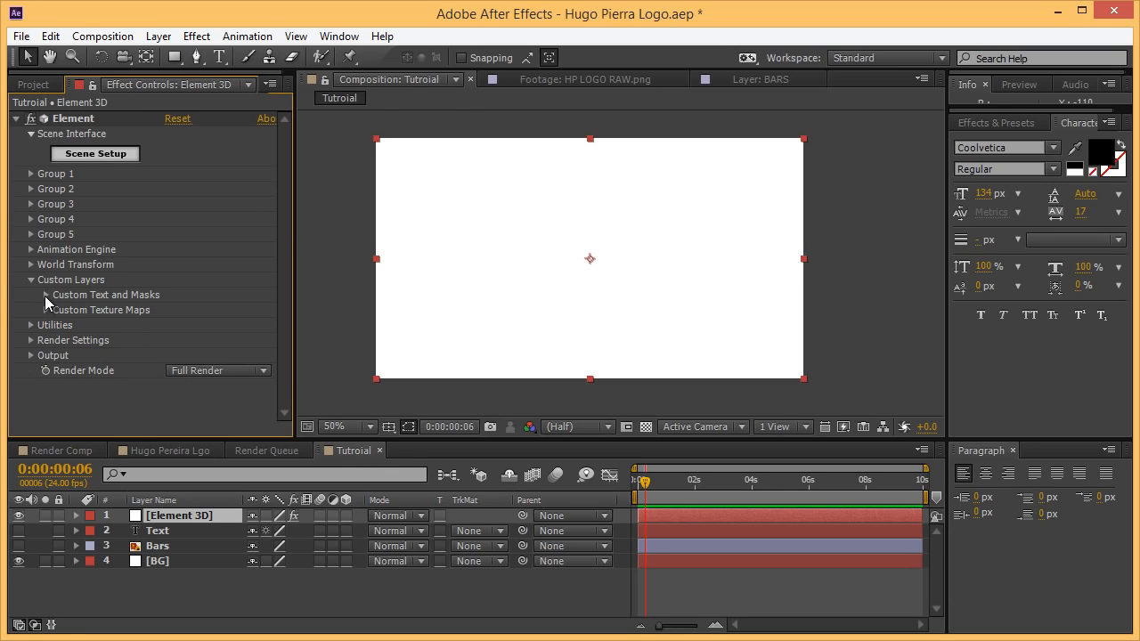
click(45, 295)
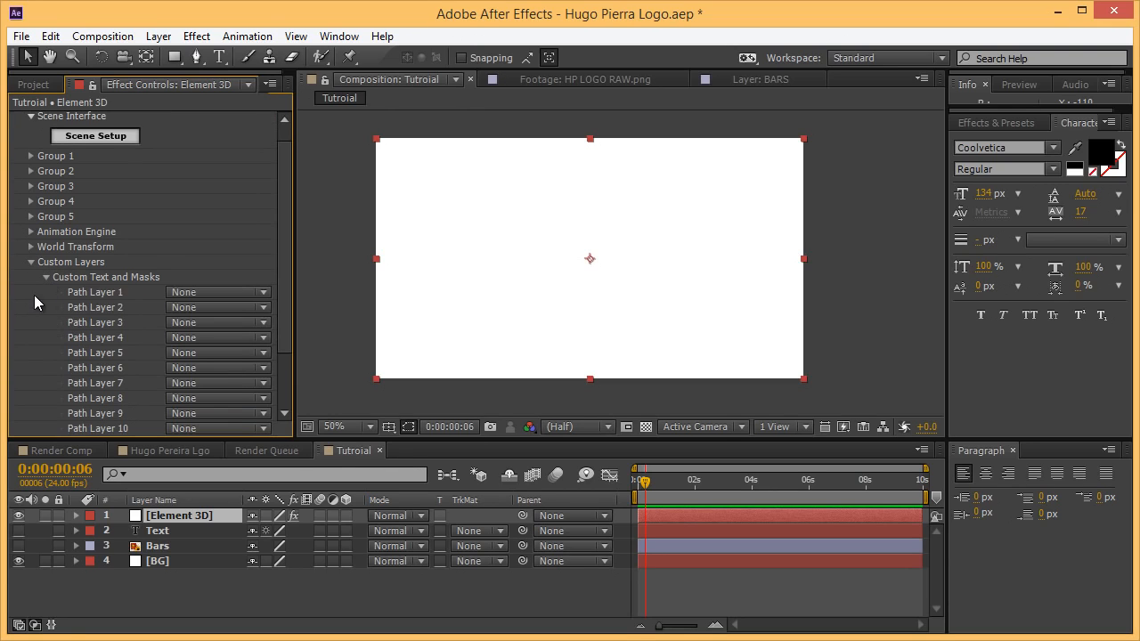
click(218, 292)
click(221, 357)
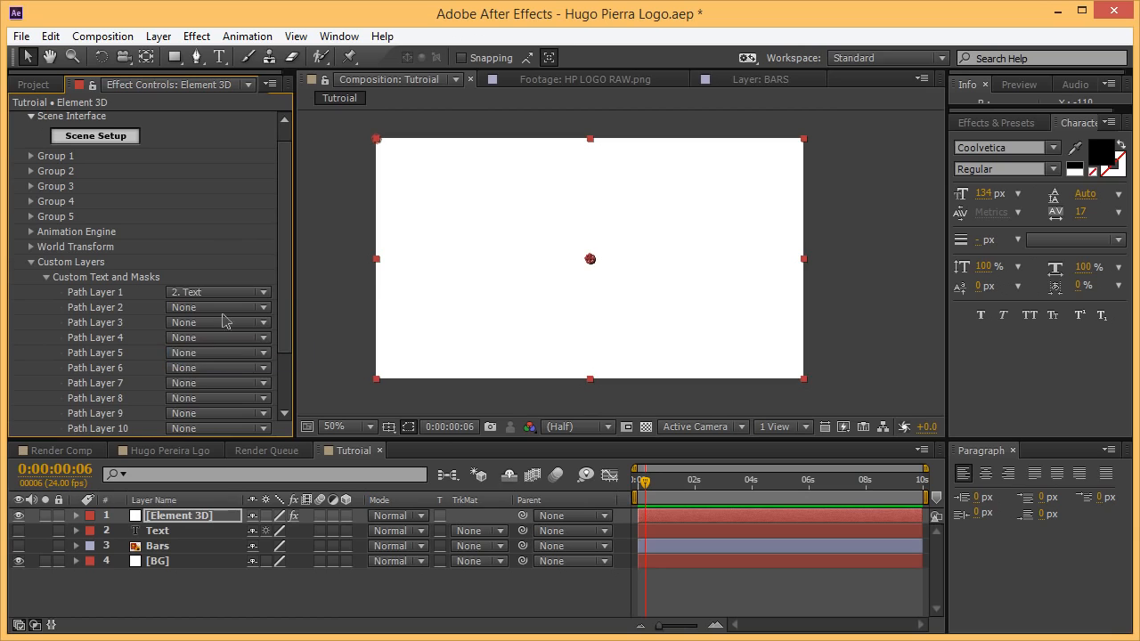
click(229, 314)
click(229, 397)
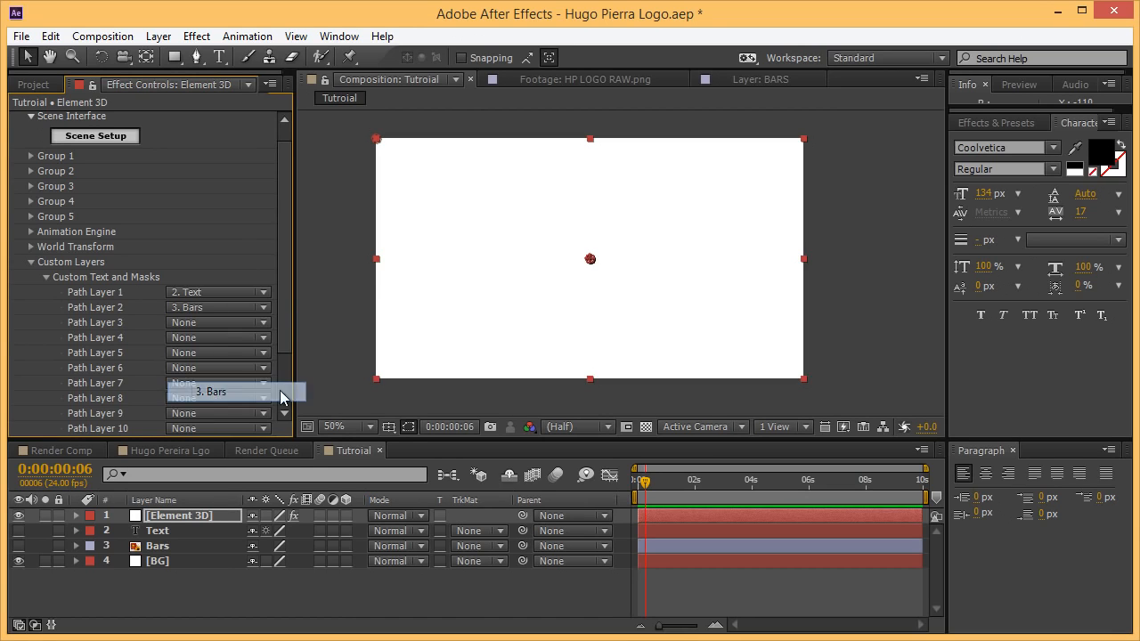
click(30, 262)
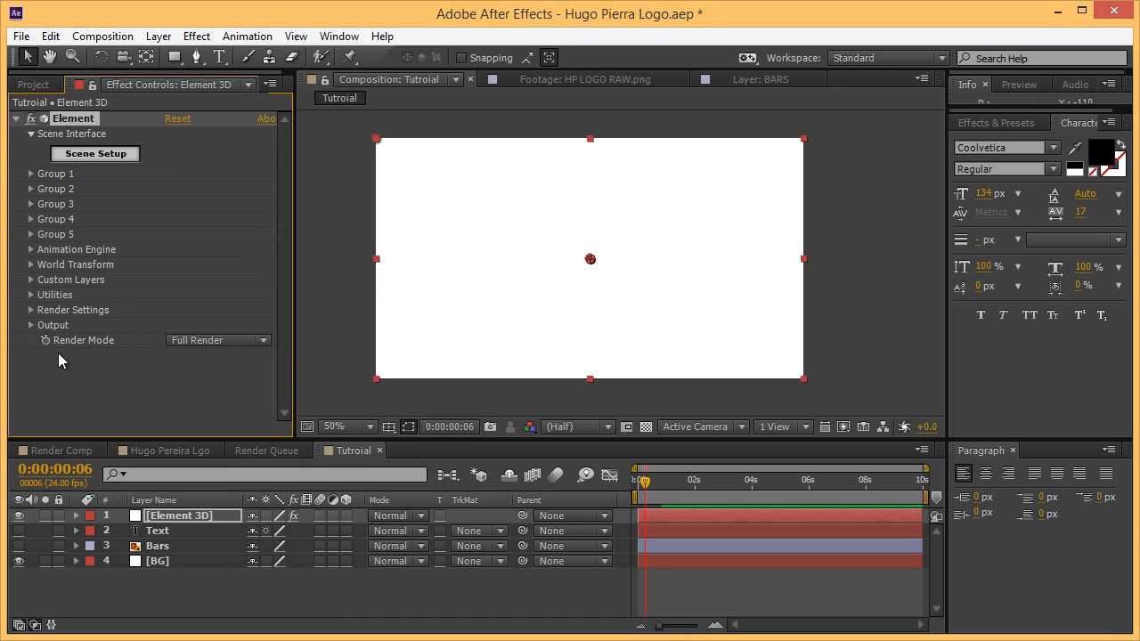
click(96, 154)
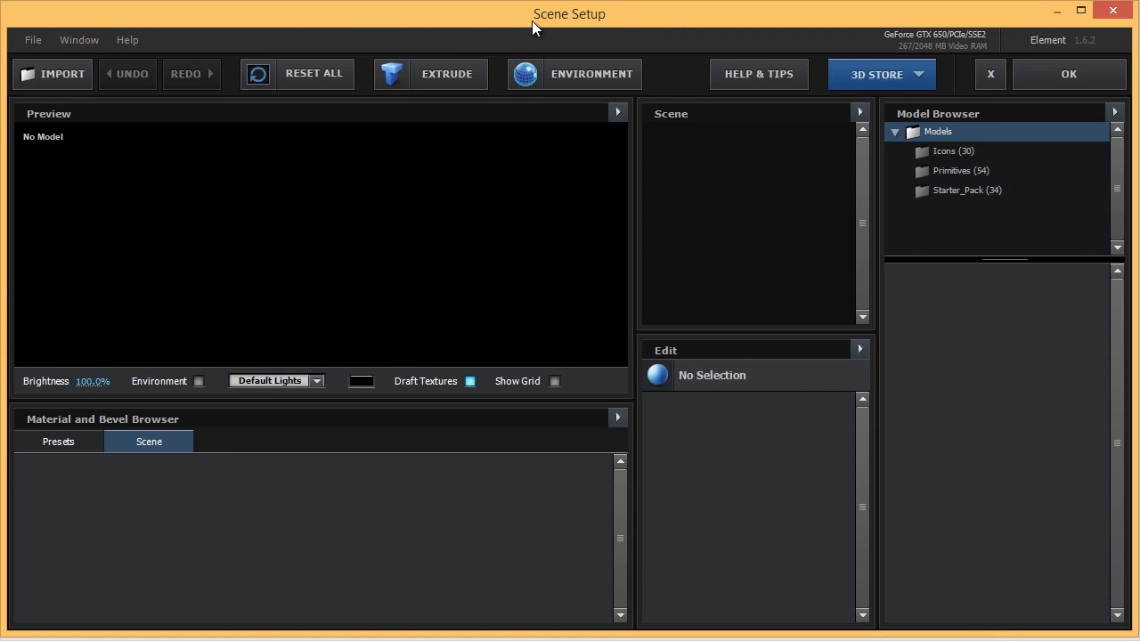
click(429, 74)
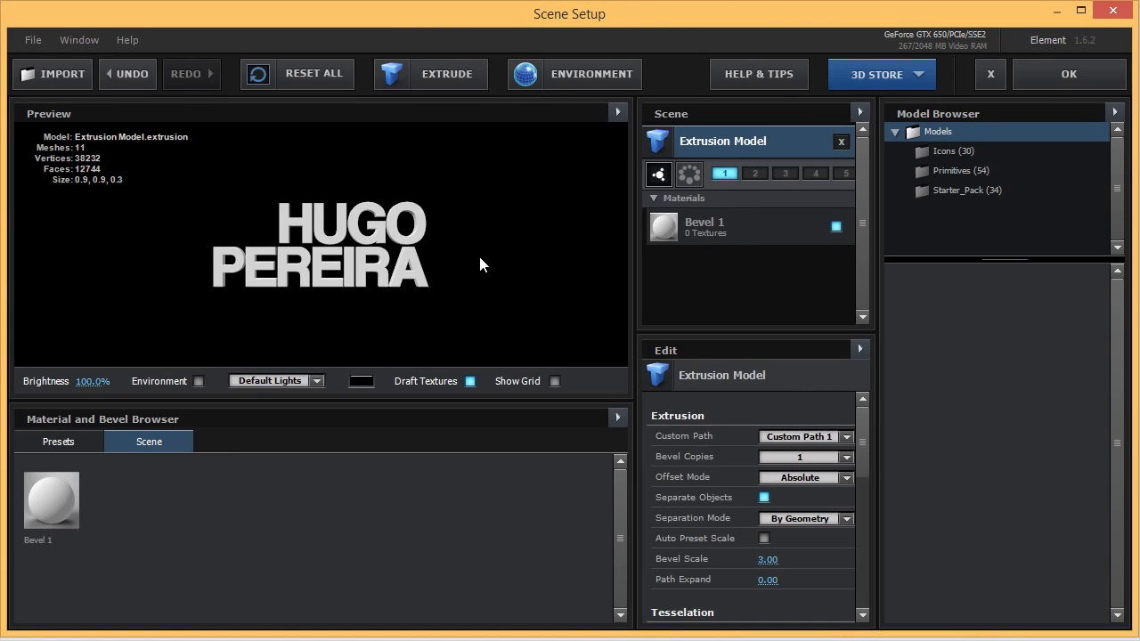
mouse_move(480, 259)
mouse_down()
mouse_move(330, 258)
mouse_move(494, 266)
mouse_up()
scroll(410, 265, up, 3)
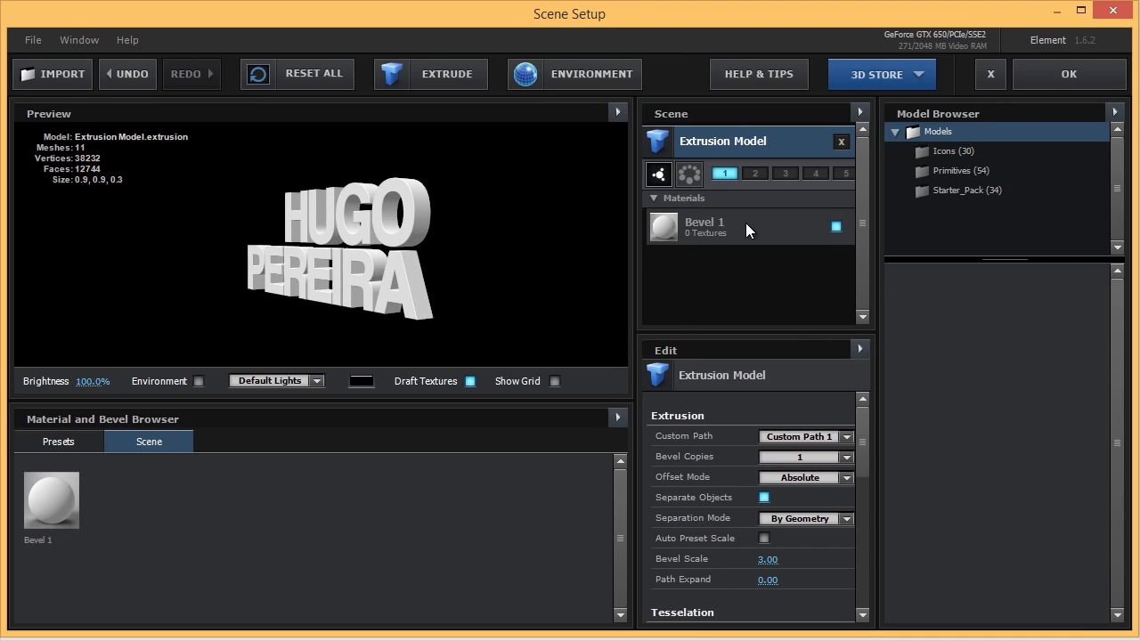
scroll(409, 265, up, 6)
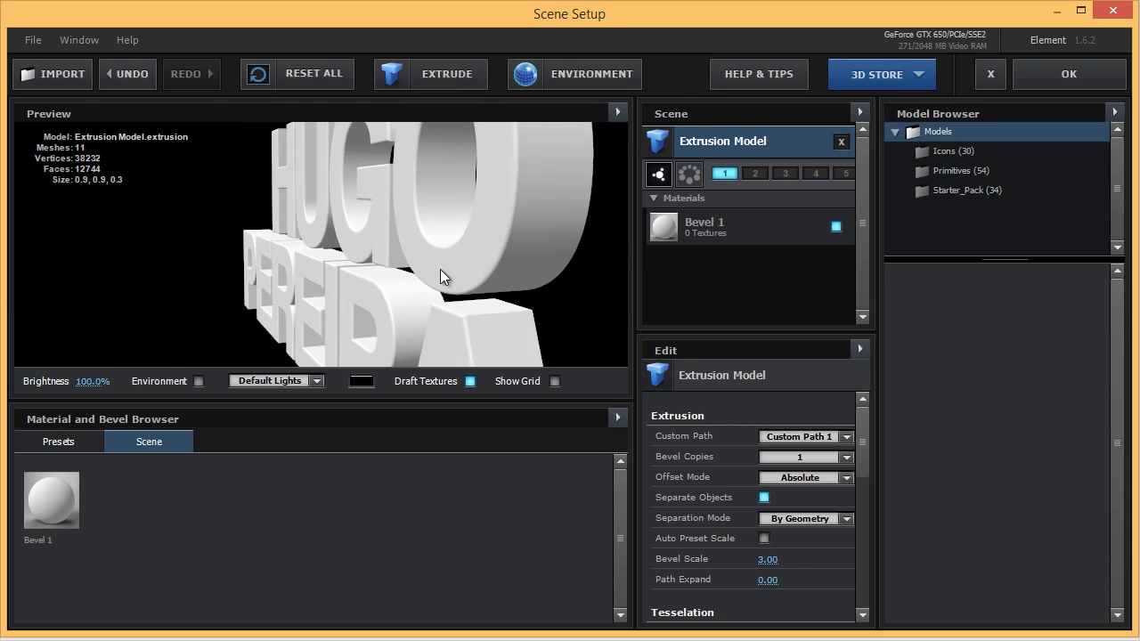
Set the Bevel 1 material's Bevel Size to 0.30 and check the letters from a few angles.
click(702, 222)
click(811, 481)
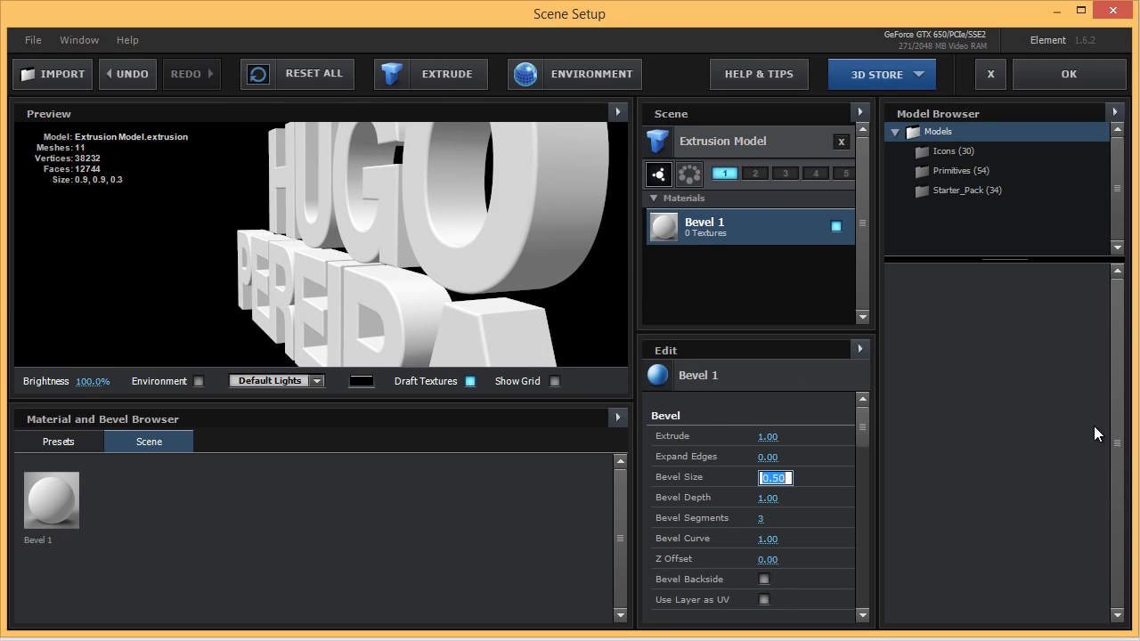
text(0.3)
key(Return)
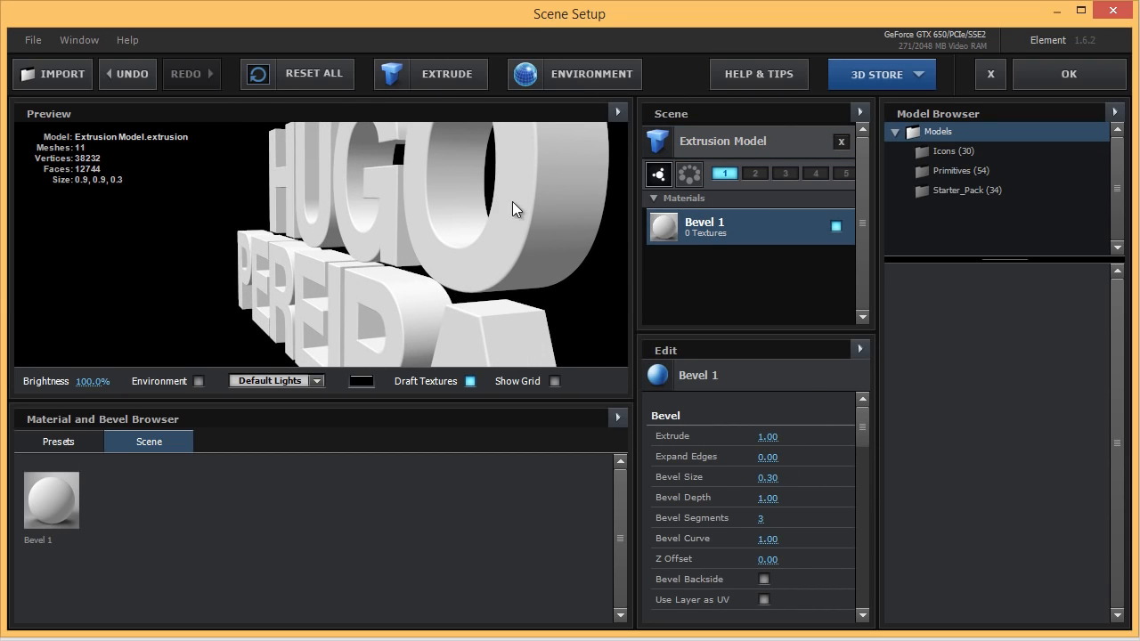
drag(512, 202, 497, 247)
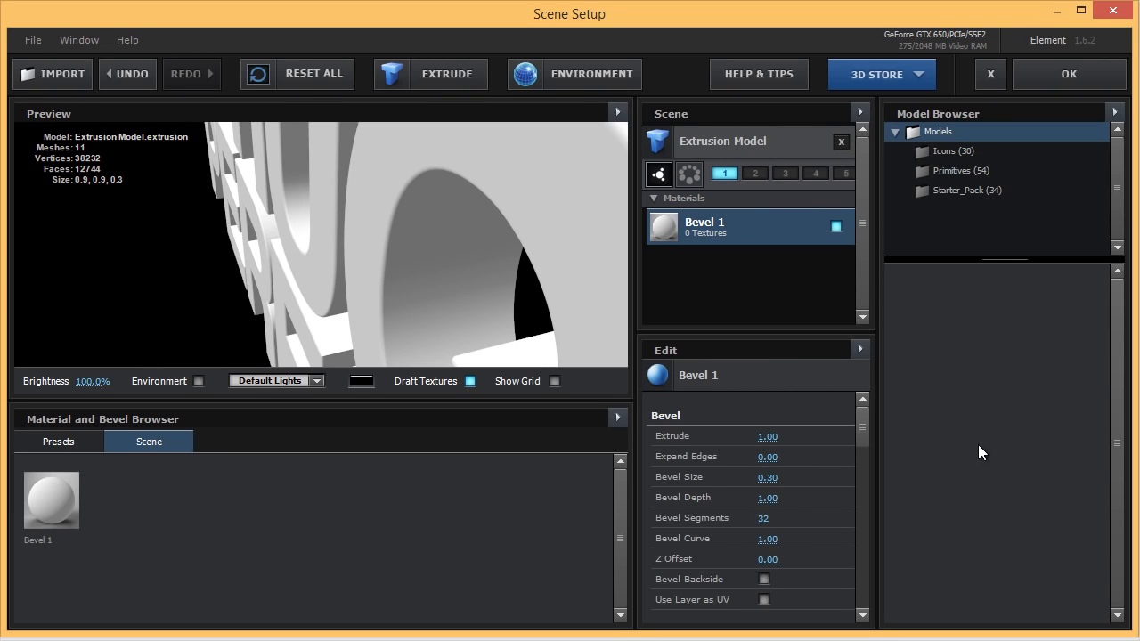
drag(574, 168, 601, 179)
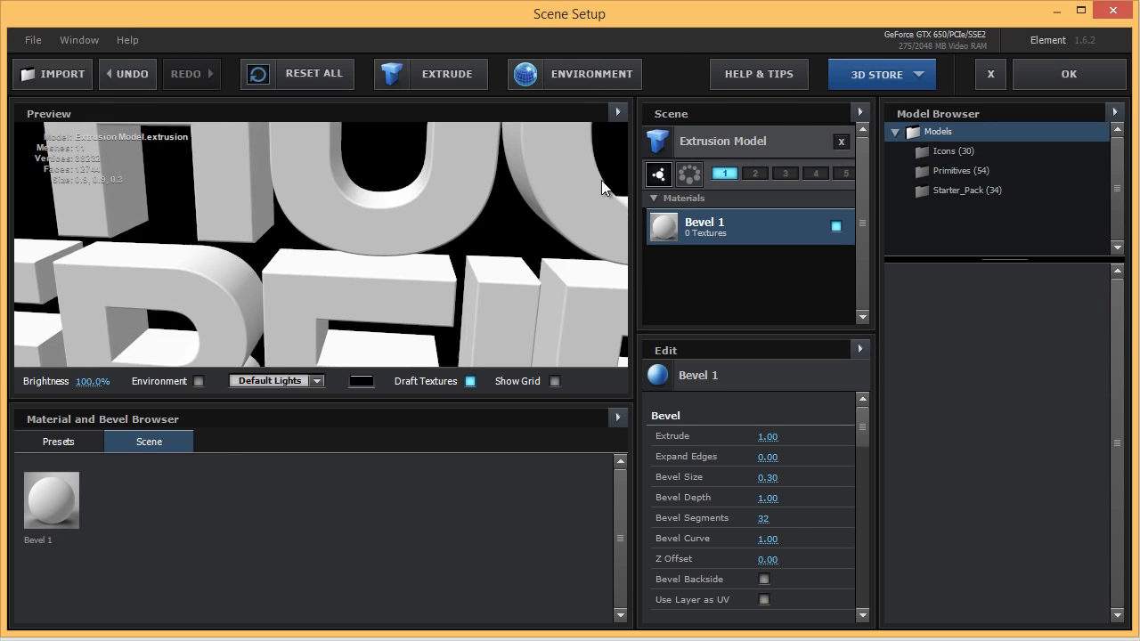
click(59, 442)
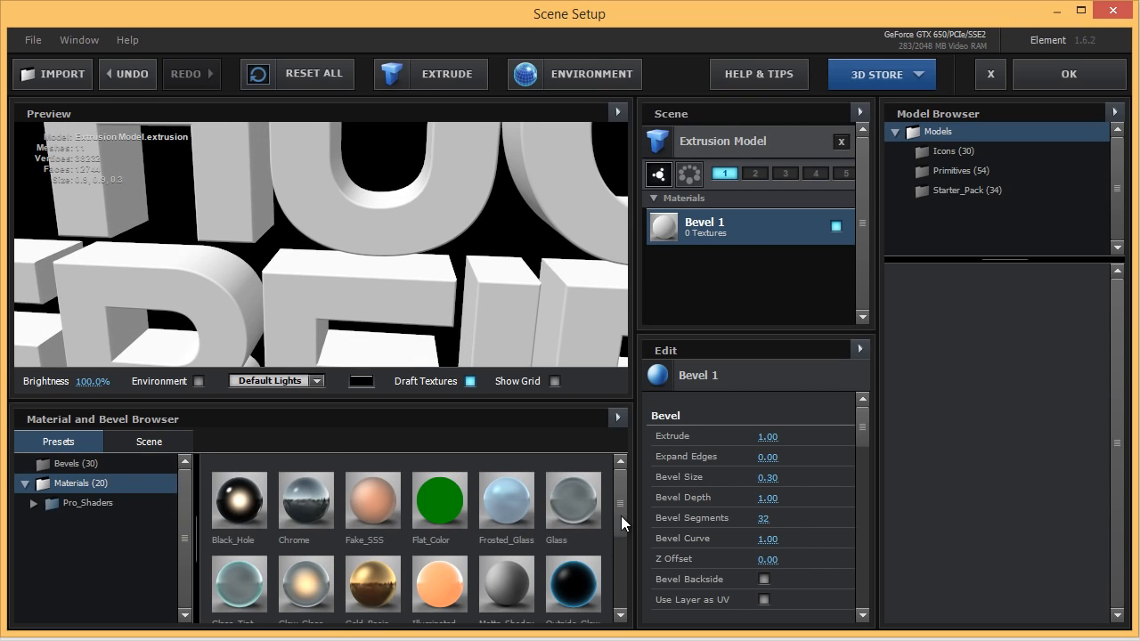
Replace Bevel 1 with the Shiny preset so the letters render as dark chrome.
drag(621, 516, 612, 583)
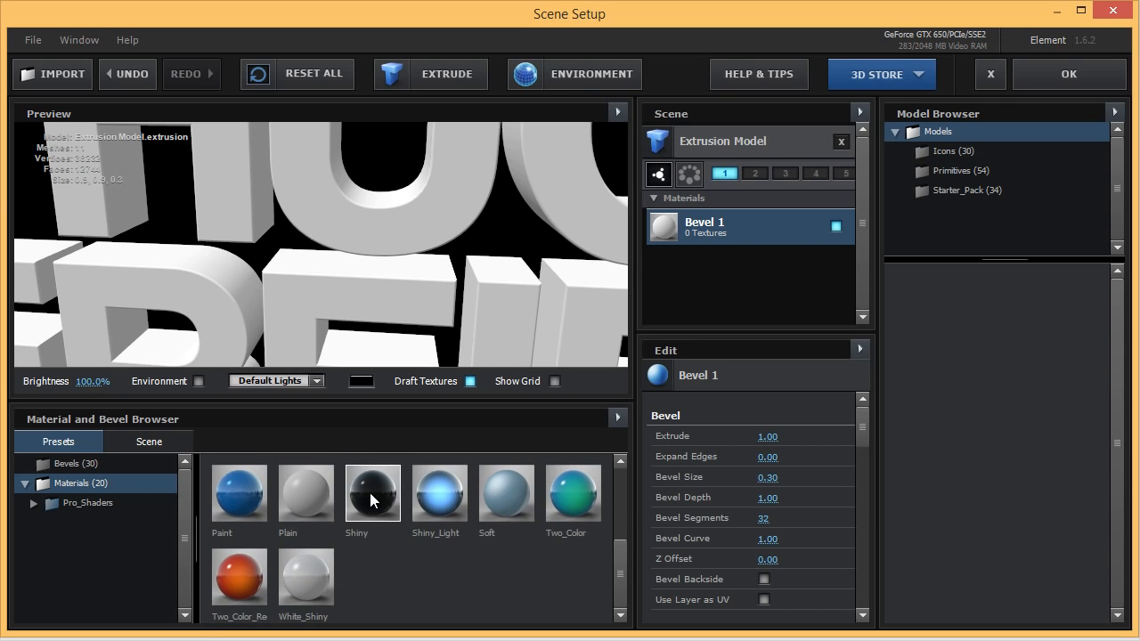
drag(369, 489, 718, 234)
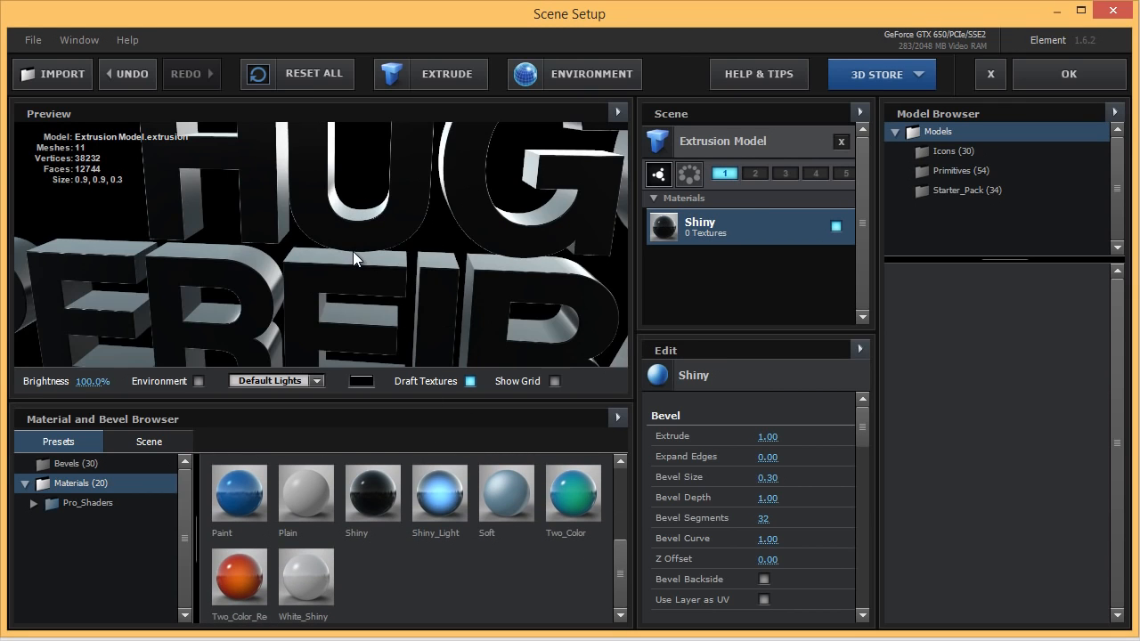
drag(353, 251, 281, 267)
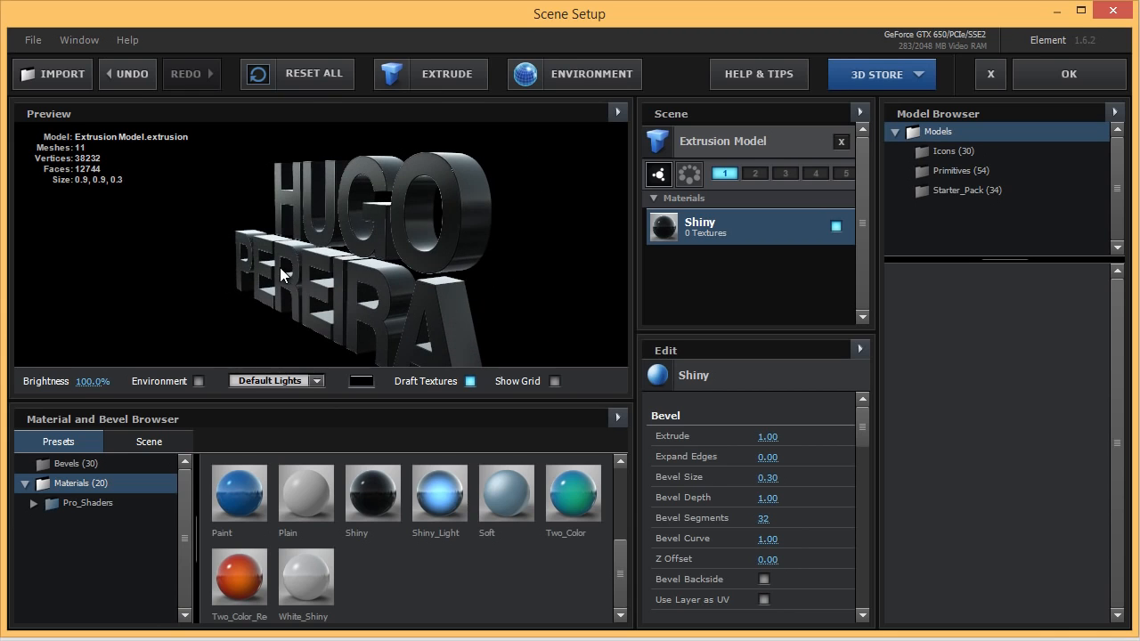
drag(410, 288, 483, 272)
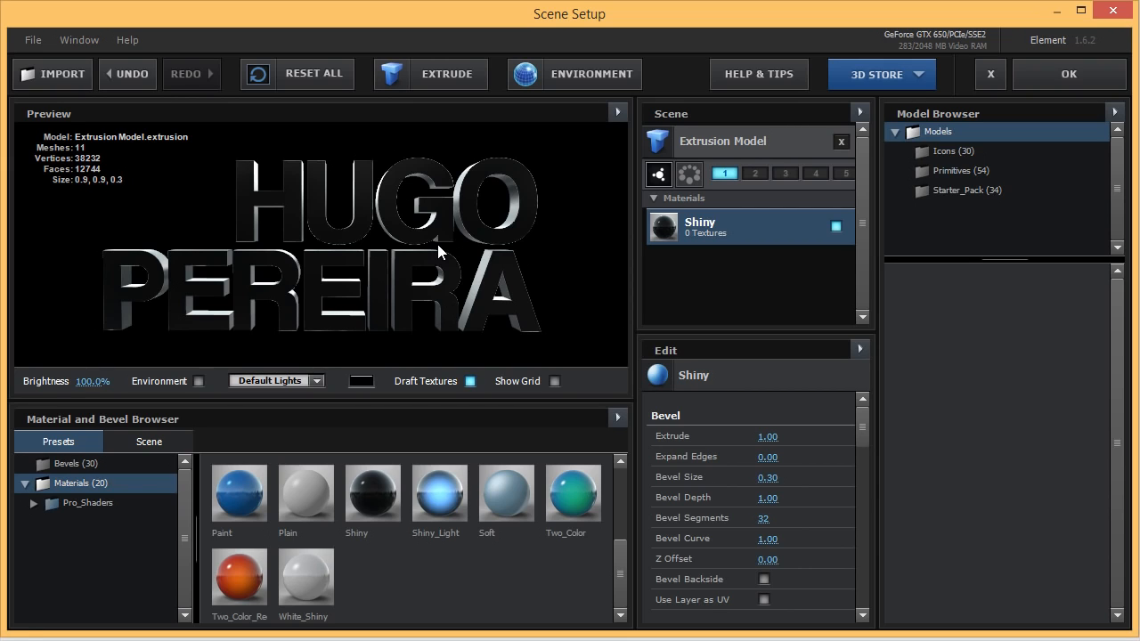
drag(396, 228, 468, 270)
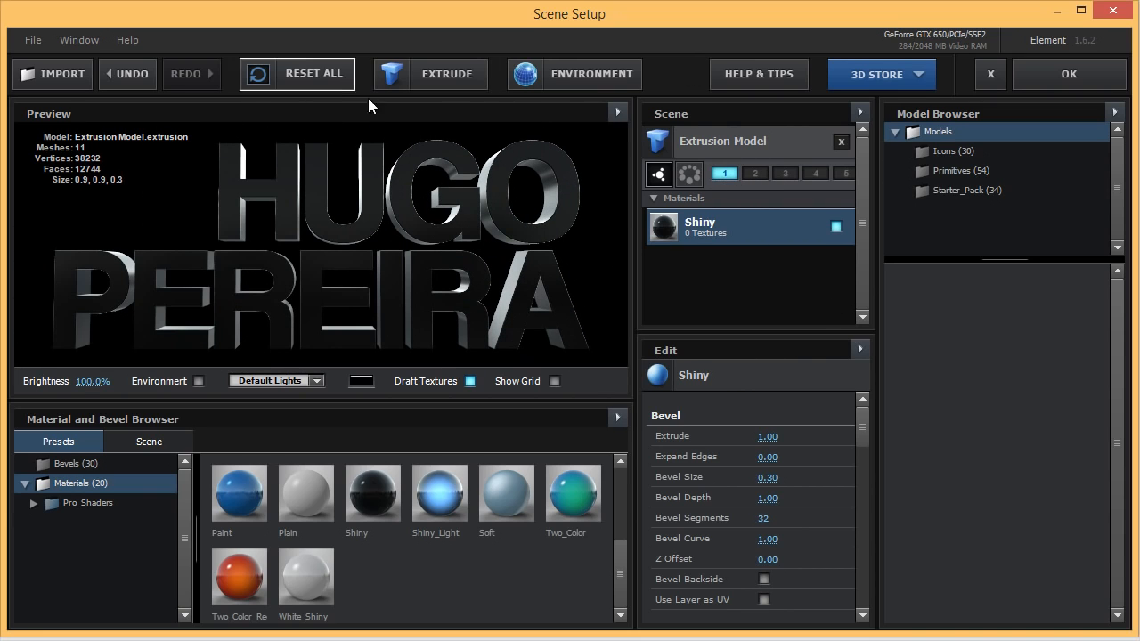
Add a second extrusion model built from Custom Path 2 for the bars.
click(433, 77)
drag(473, 233, 539, 242)
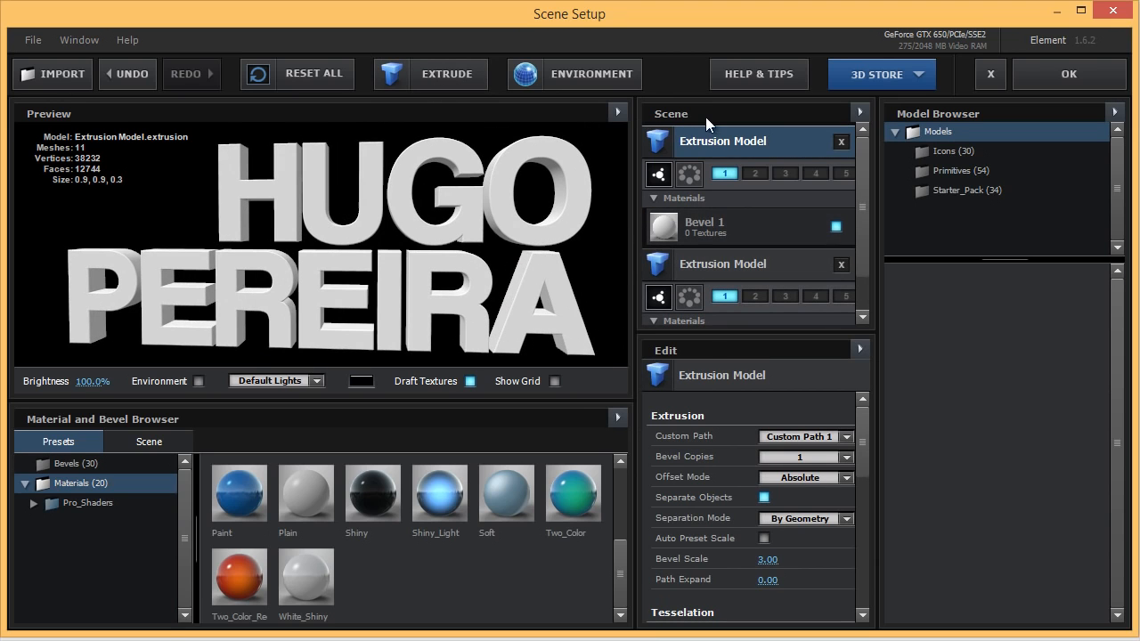
click(774, 435)
click(798, 462)
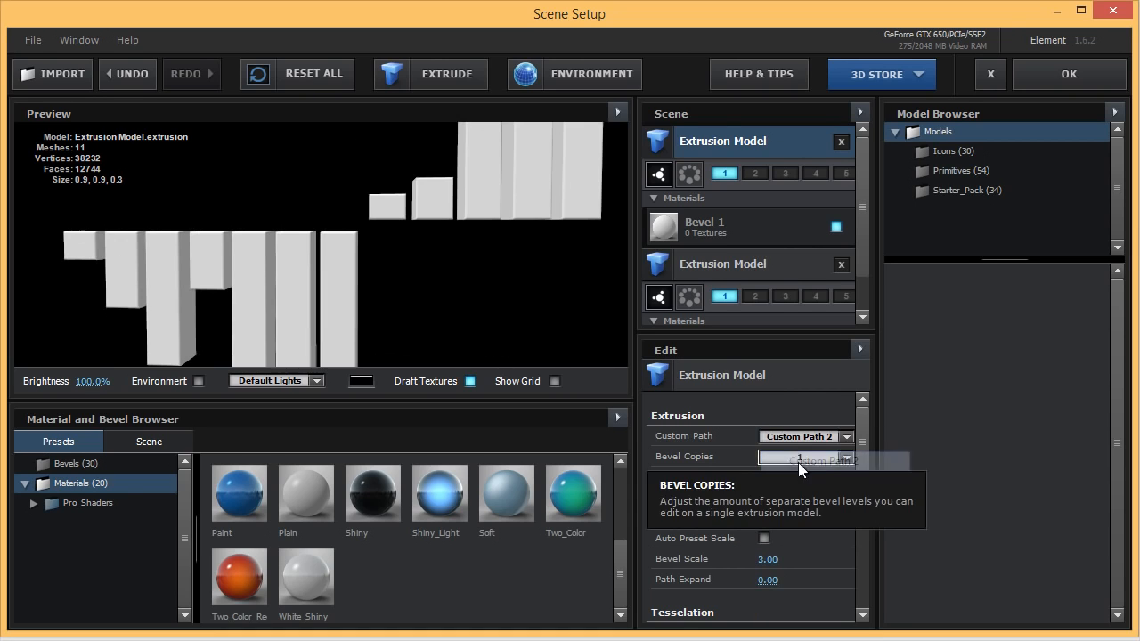
mouse_move(511, 273)
mouse_down()
mouse_move(471, 282)
mouse_move(416, 274)
mouse_move(375, 316)
mouse_move(394, 293)
mouse_move(499, 267)
mouse_up()
scroll(375, 319, down, 4)
scroll(375, 319, up, 8)
Give the second model's Bevel 1 a 0.10 bevel size and 32 bevel segments.
click(717, 234)
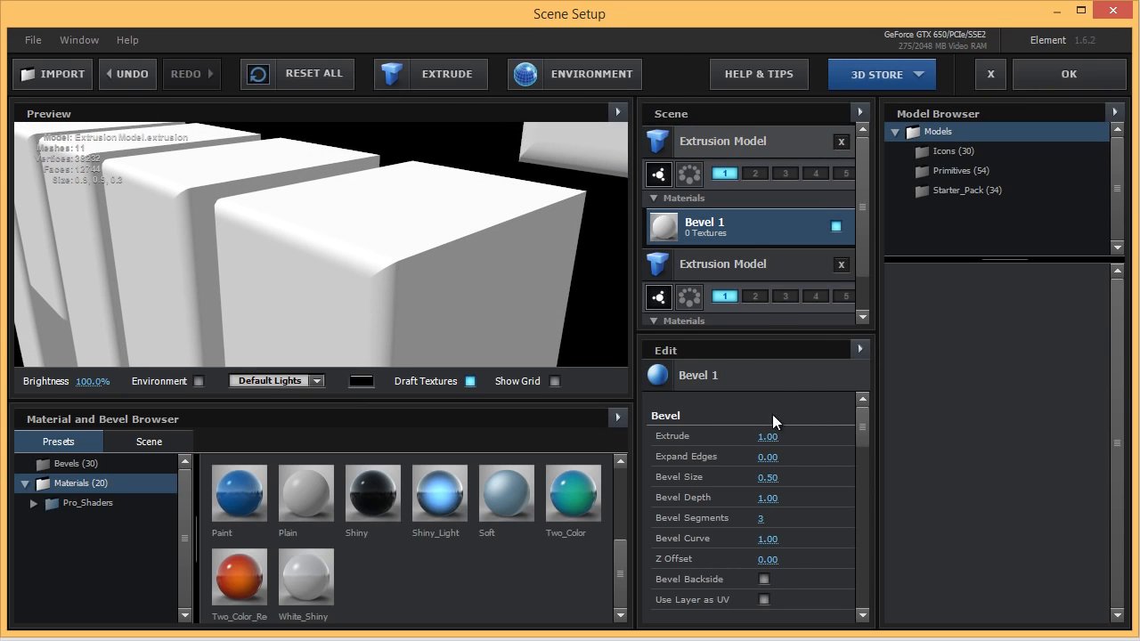
click(772, 479)
text(0.1)
key(Return)
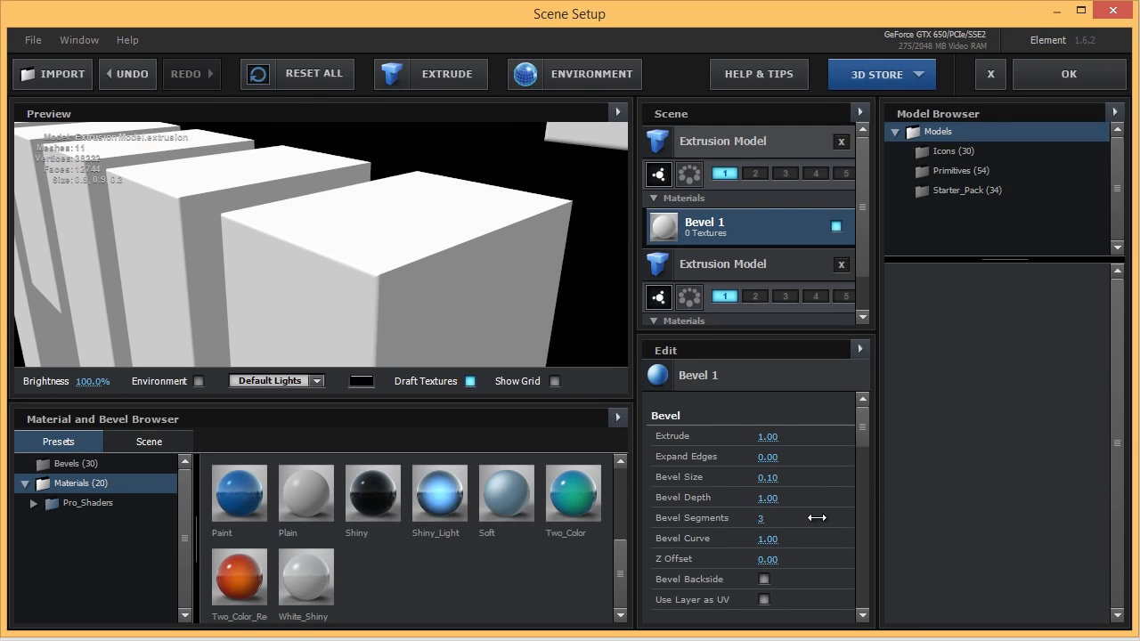
drag(817, 518, 902, 506)
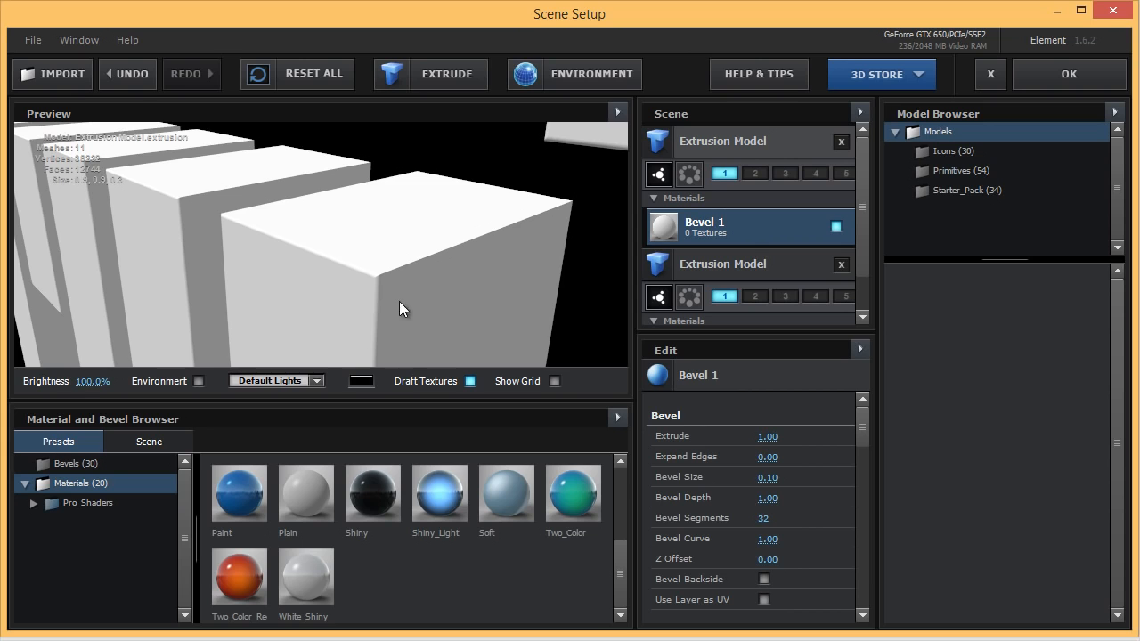
mouse_move(399, 301)
mouse_down()
mouse_move(419, 255)
mouse_move(414, 310)
mouse_up()
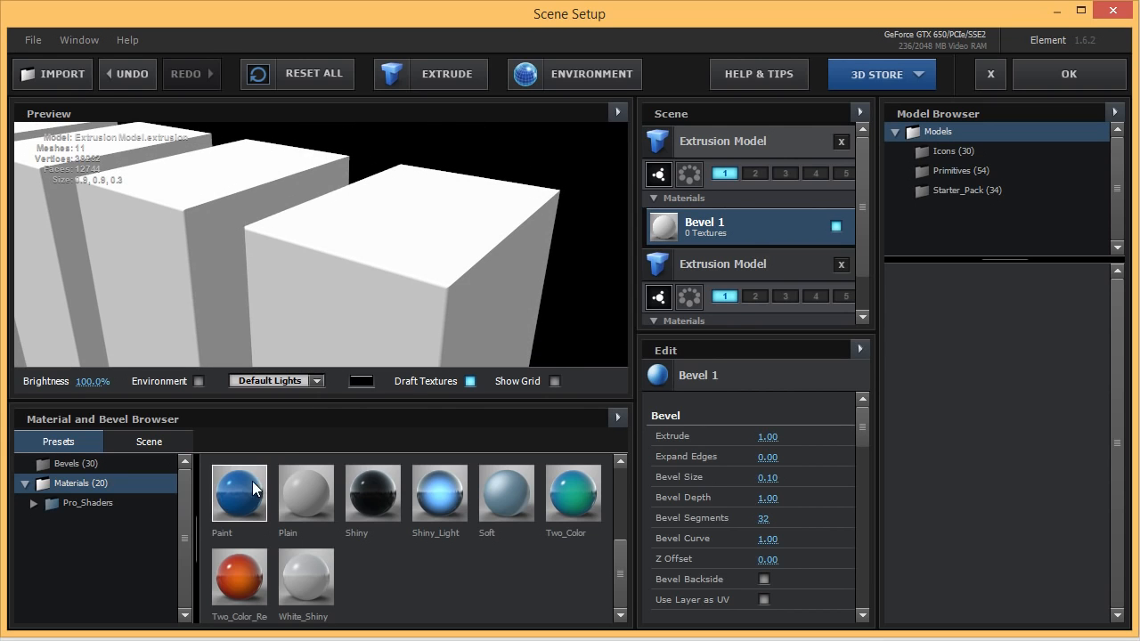
Apply the blue Paint preset to the bars' Bevel 1 slot and orbit to view both rows.
mouse_move(252, 481)
mouse_down()
mouse_move(785, 254)
mouse_move(698, 228)
mouse_up()
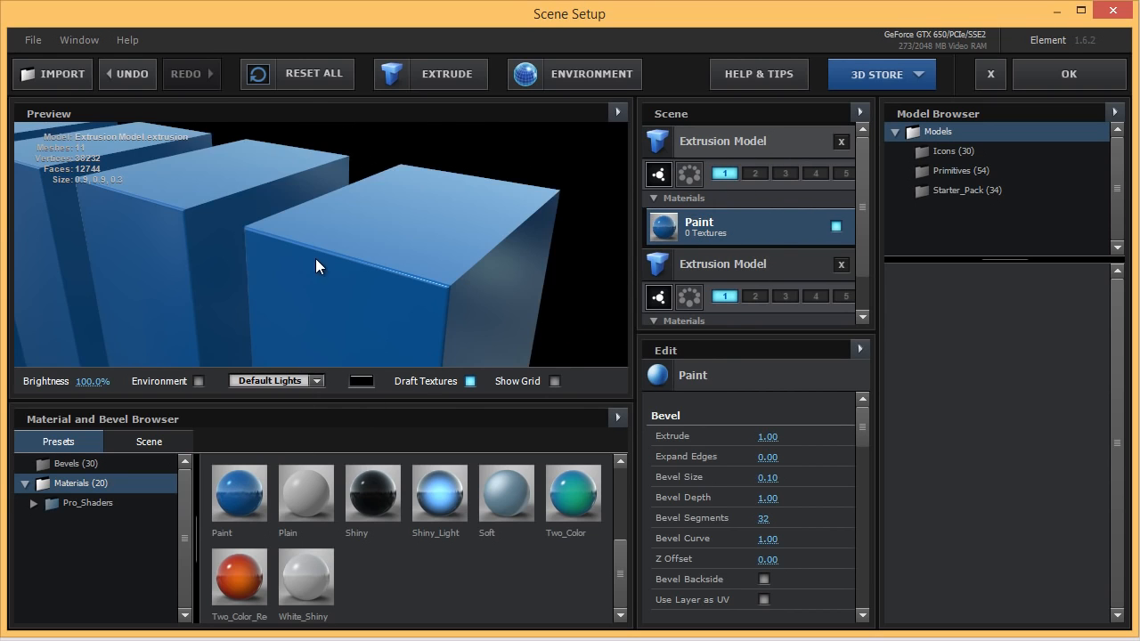
scroll(316, 258, down, 5)
drag(405, 257, 613, 236)
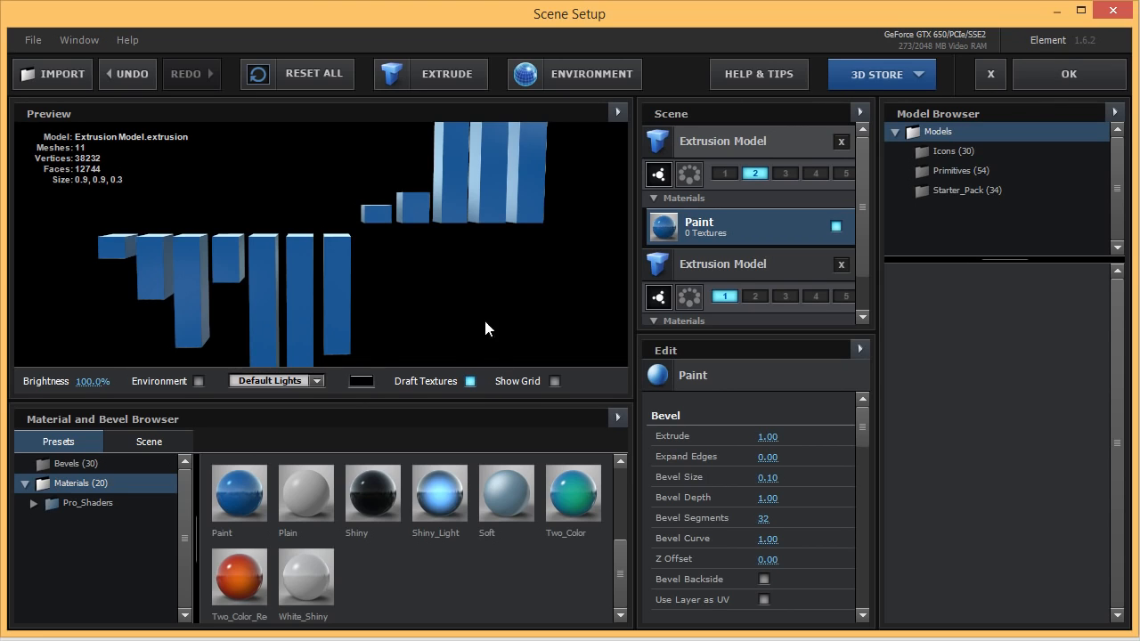
drag(447, 201, 492, 206)
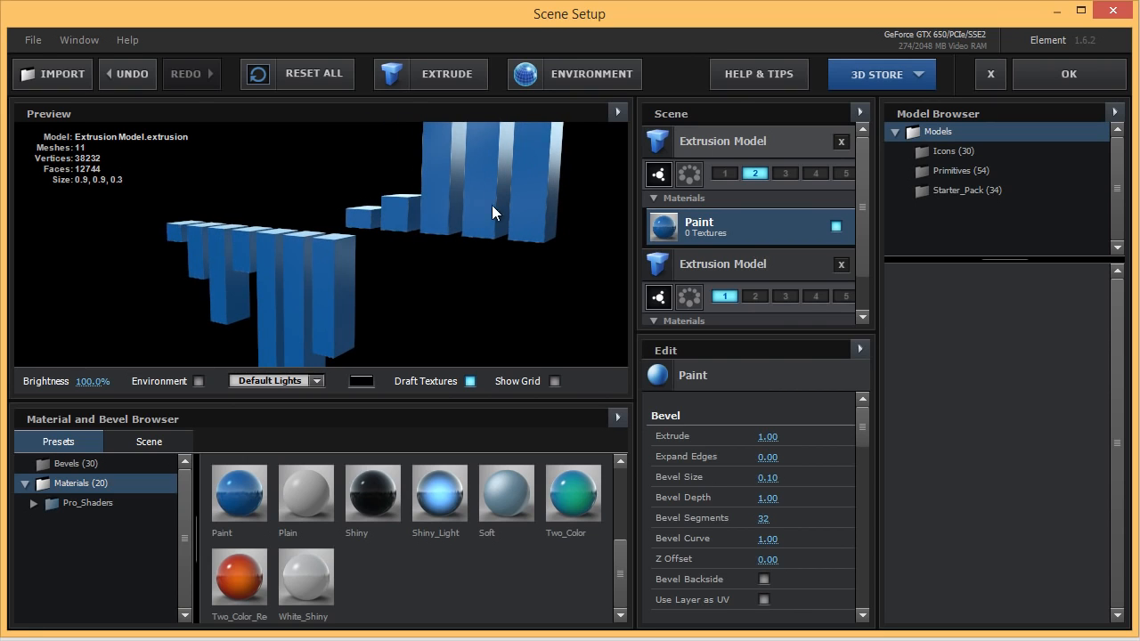
scroll(736, 267, down, 1)
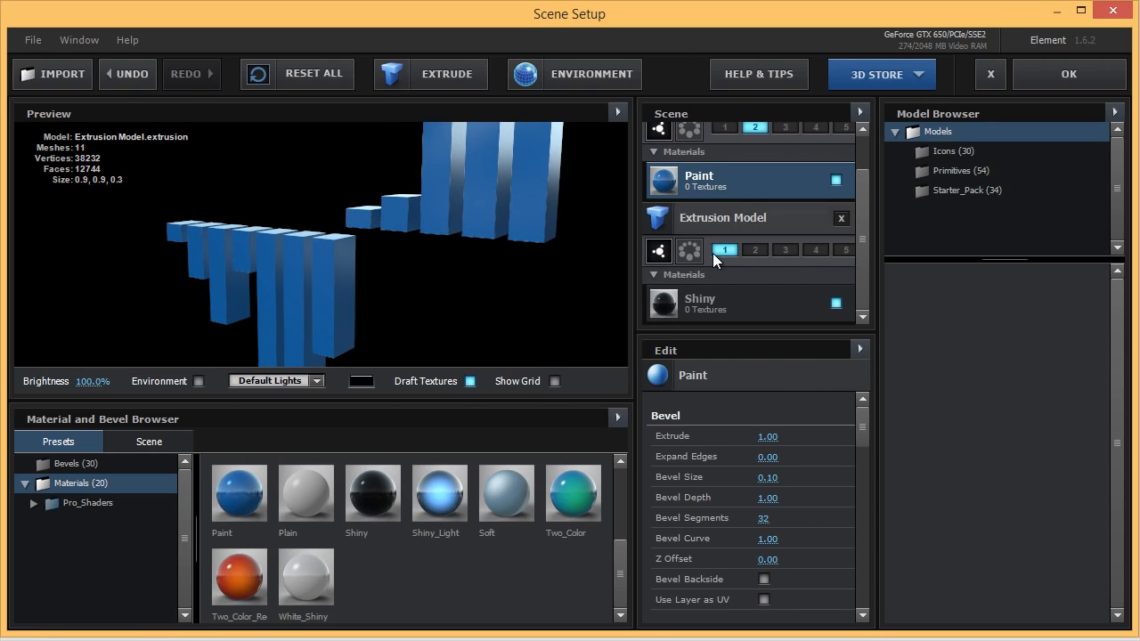
Select the text's Shiny material and orbit and zoom the preview to review both models.
click(704, 299)
drag(358, 319, 592, 329)
scroll(733, 483, down, 4)
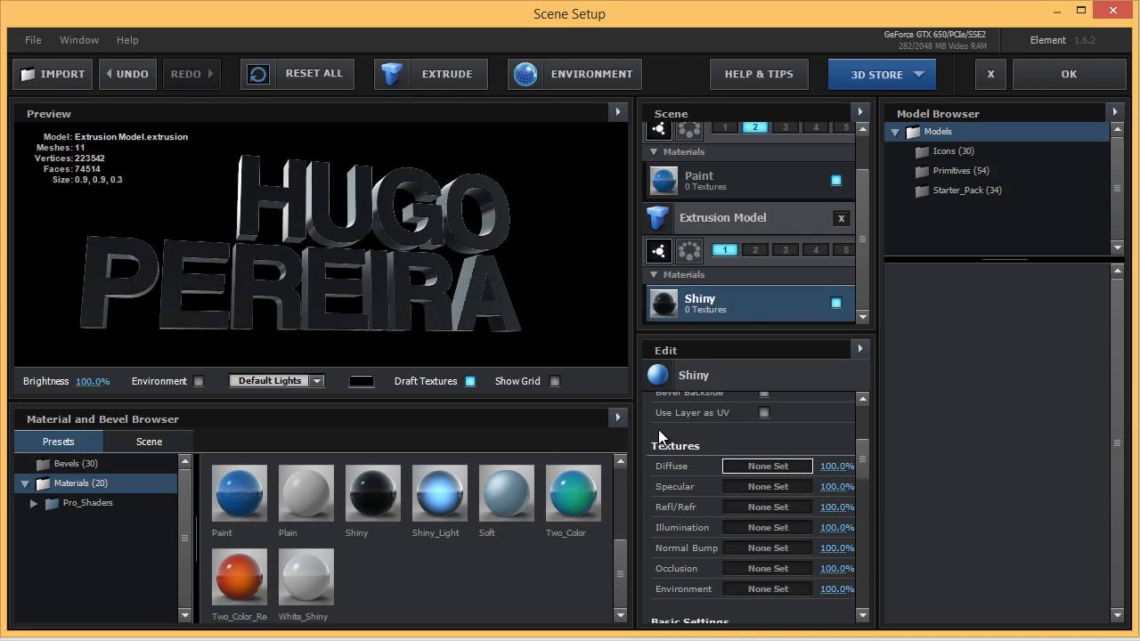
drag(412, 279, 450, 302)
scroll(448, 301, up, 4)
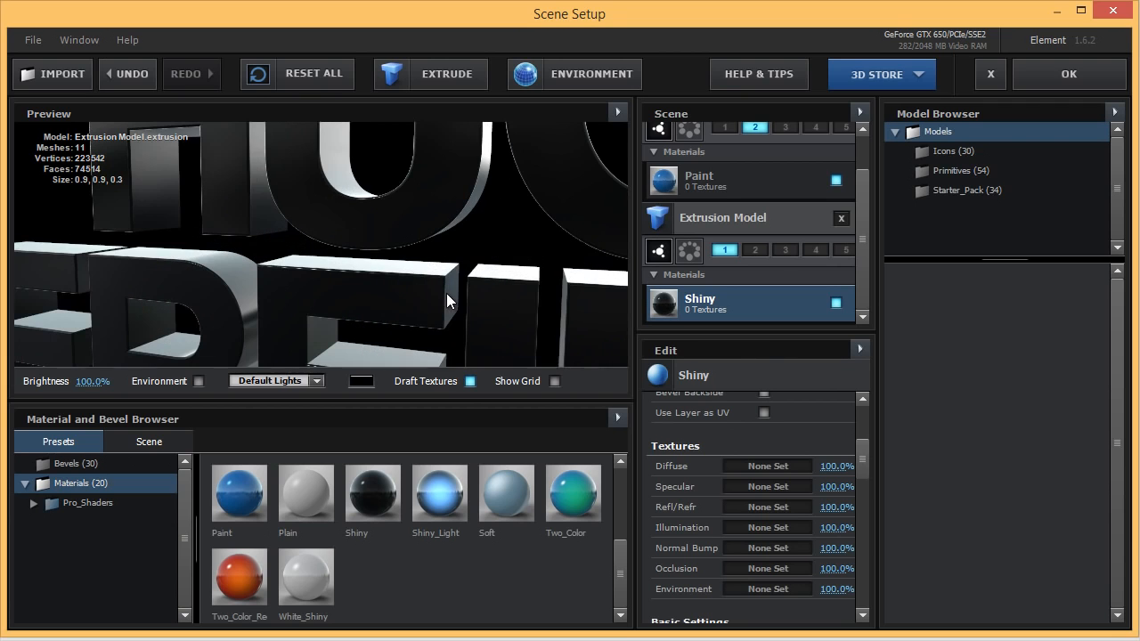
scroll(419, 291, down, 5)
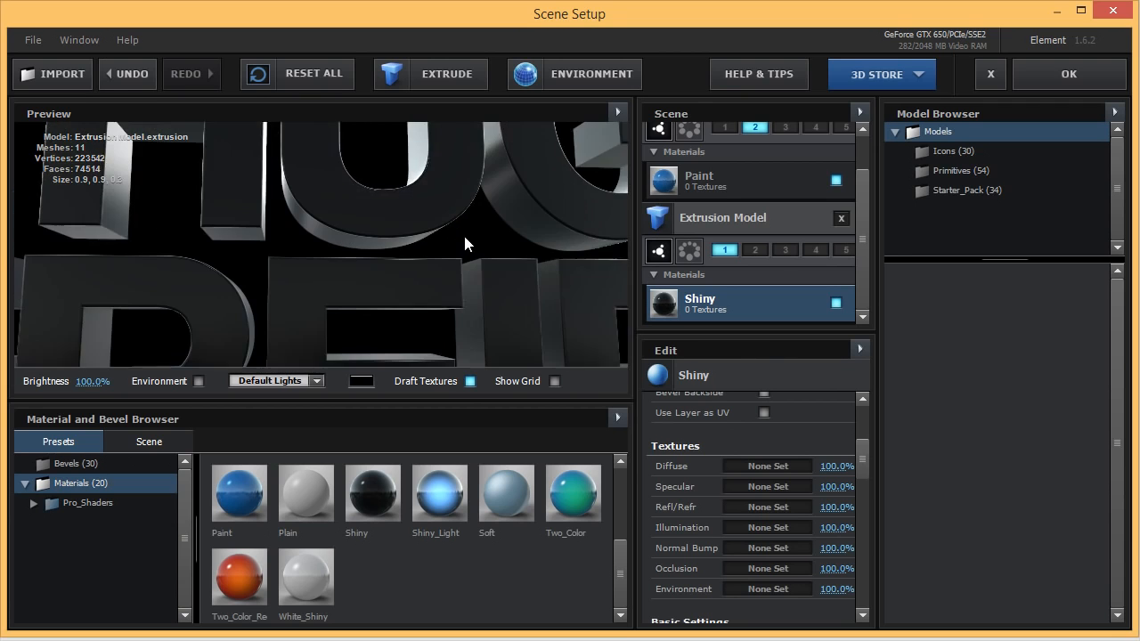
scroll(461, 240, down, 3)
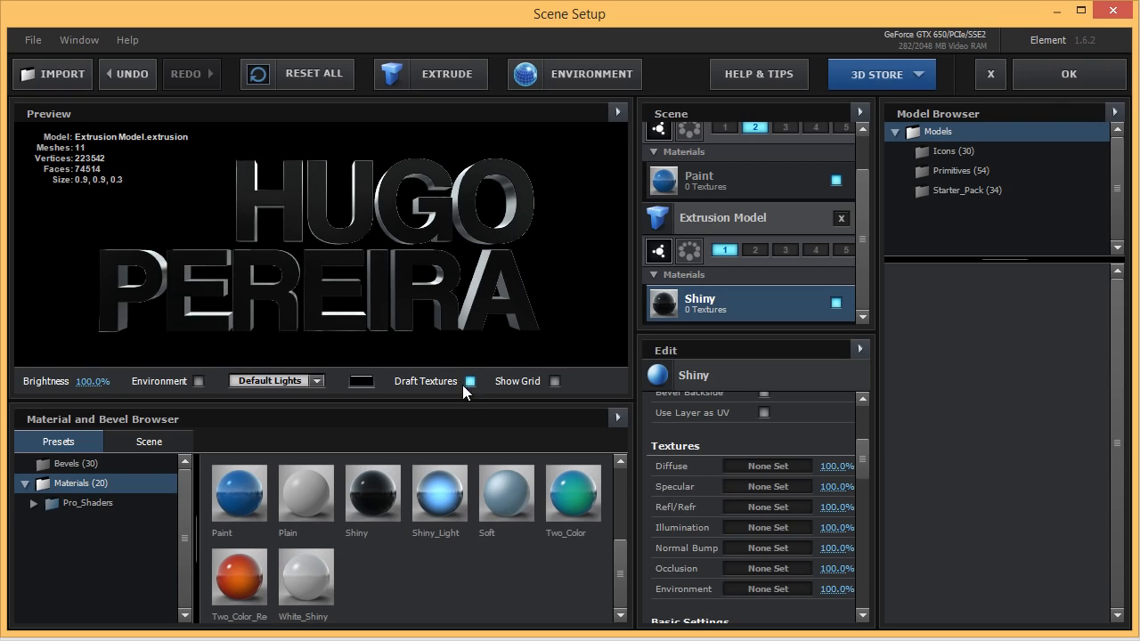
Apply the Element 3D scene, add the HP logo image as a timeline layer, and save.
click(1039, 76)
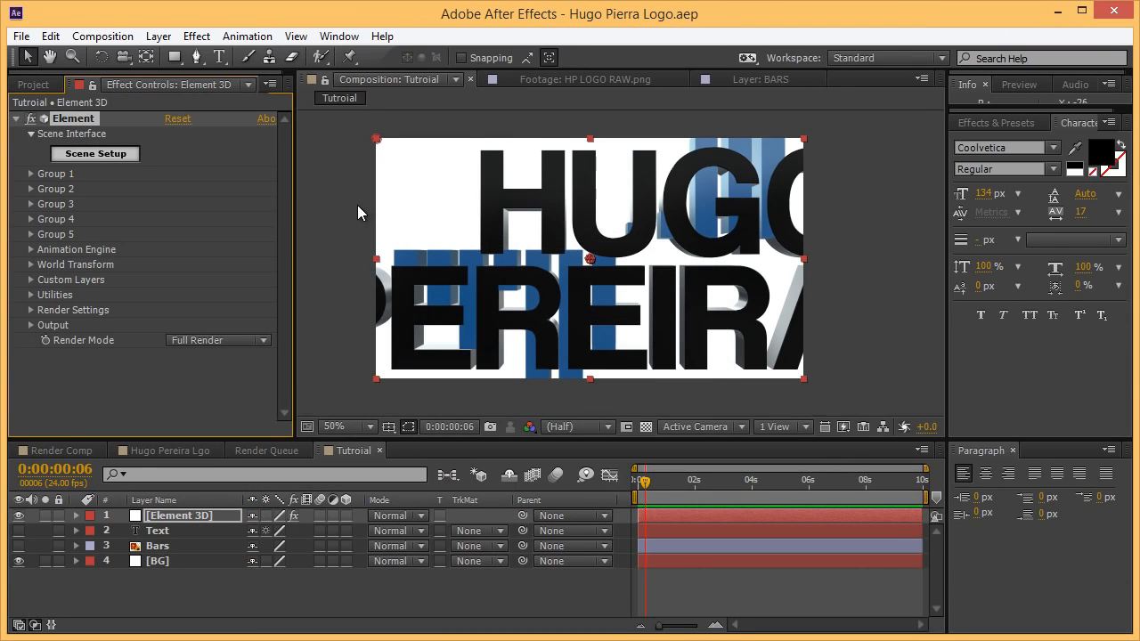
click(33, 85)
drag(72, 242, 180, 525)
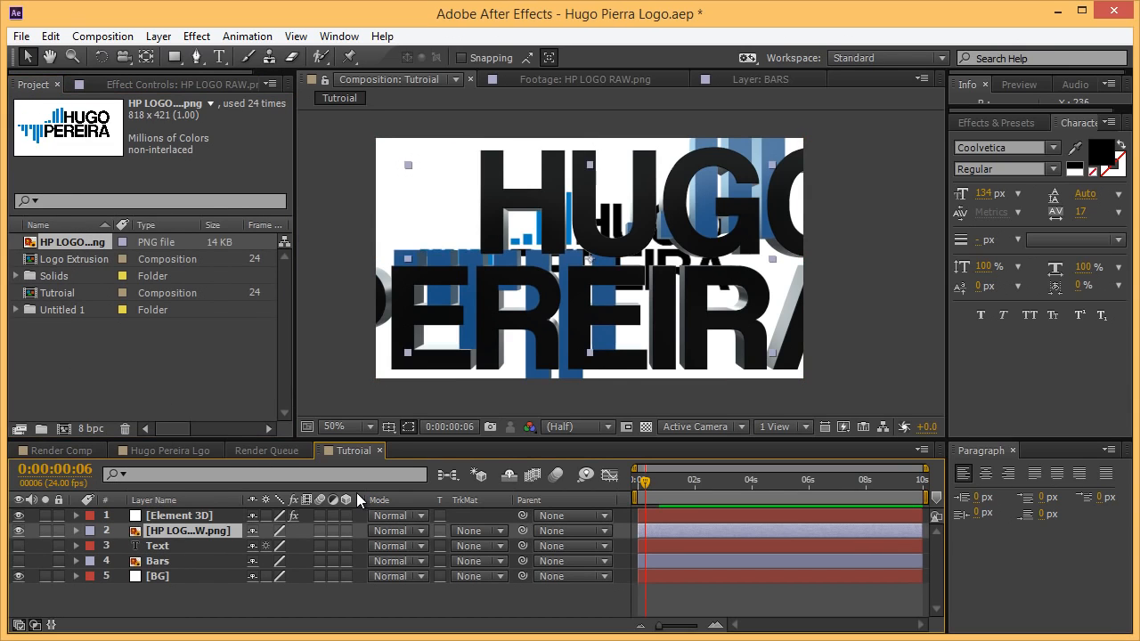
key(ctrl+s)
Show the Element 3D layer's effect settings and set the current time to 0:00:05:23.
click(167, 520)
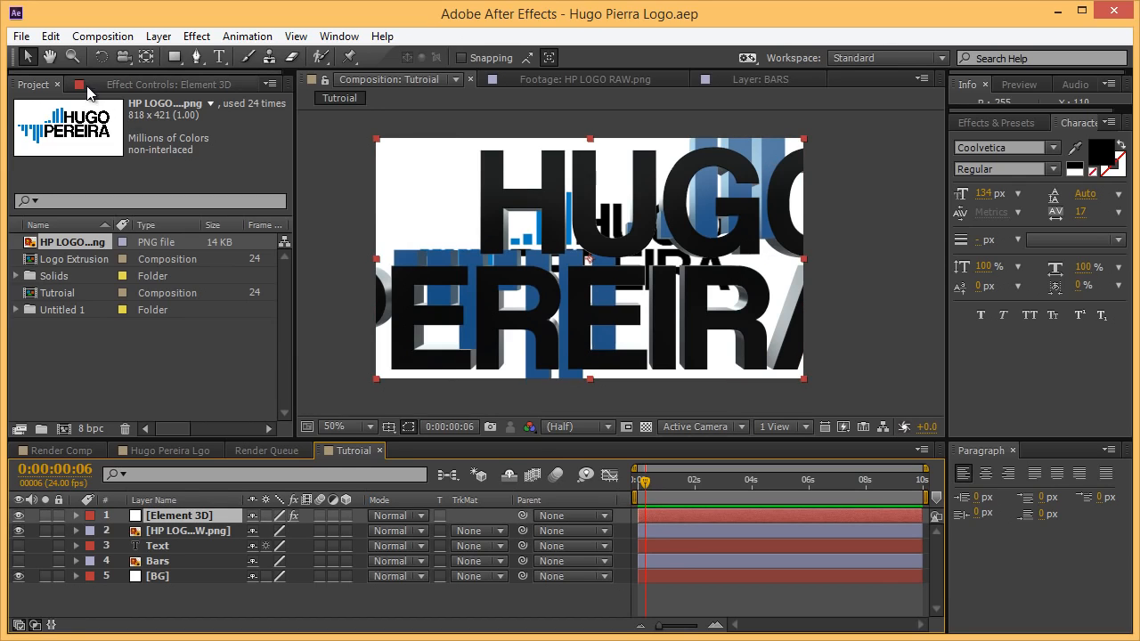
click(139, 85)
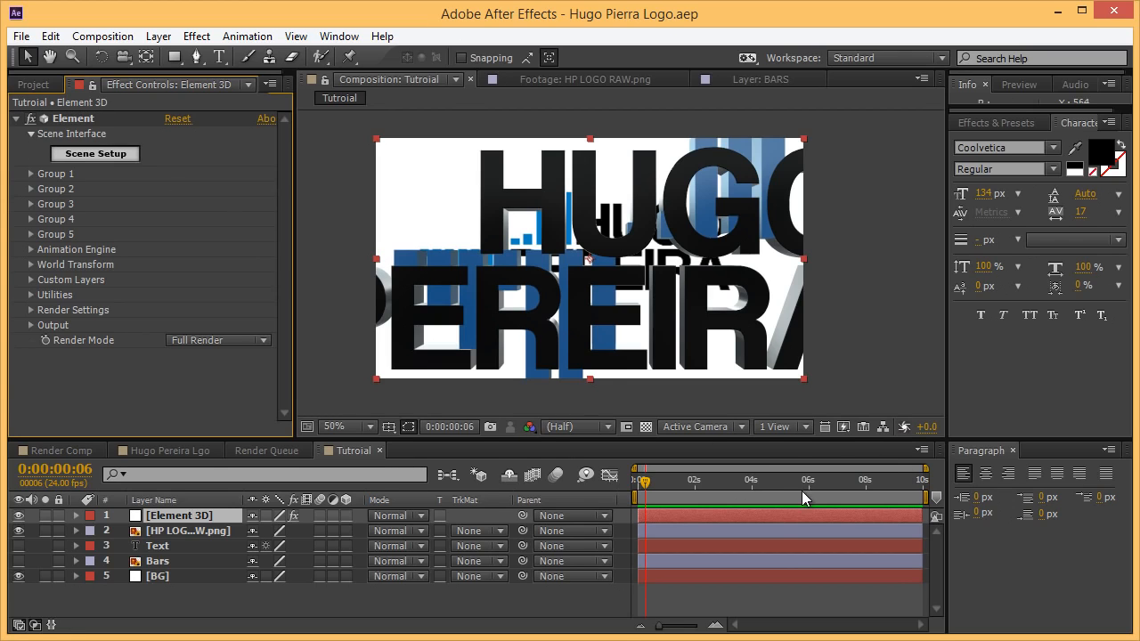
click(836, 483)
drag(836, 483, 808, 482)
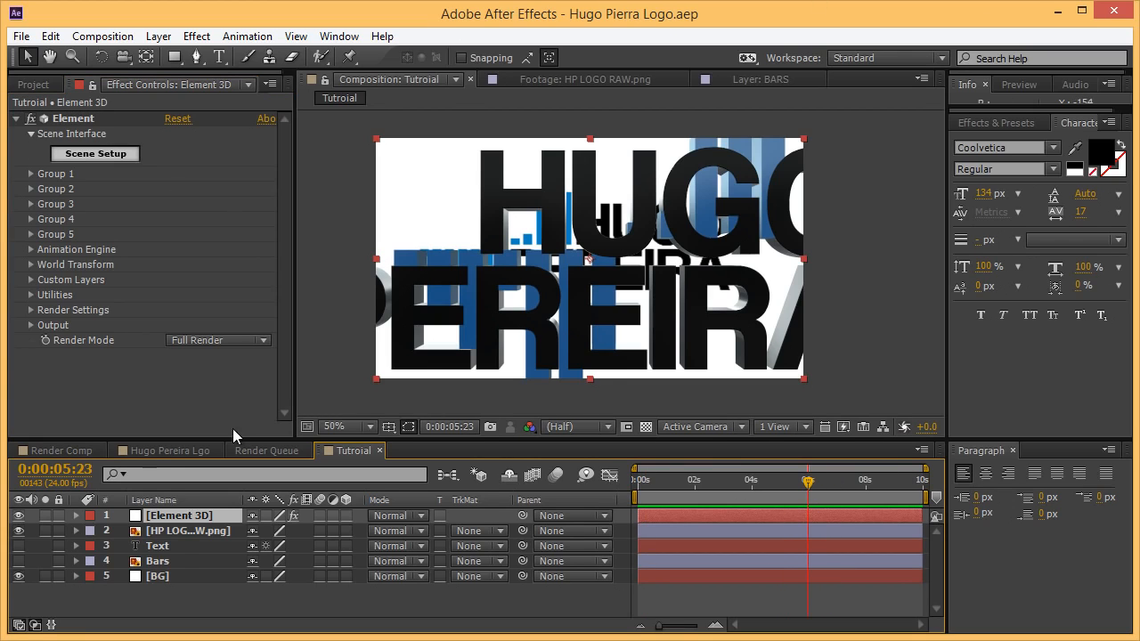
Scrub Group 1's Particle Look > Particle Size from 10.40 down to 3.97.
click(30, 174)
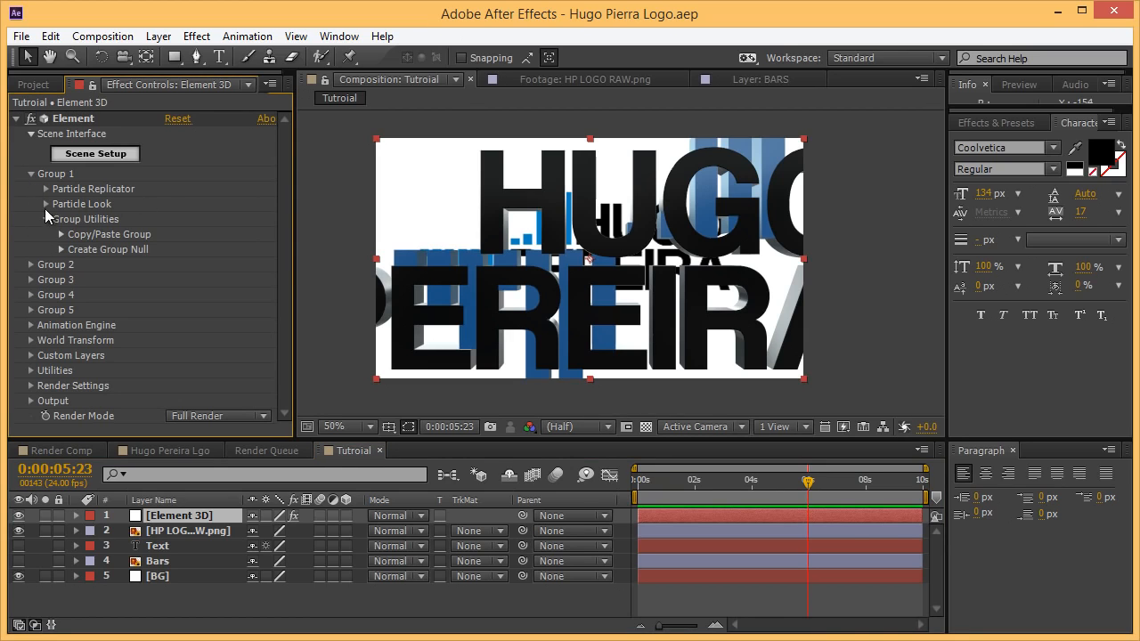
click(45, 204)
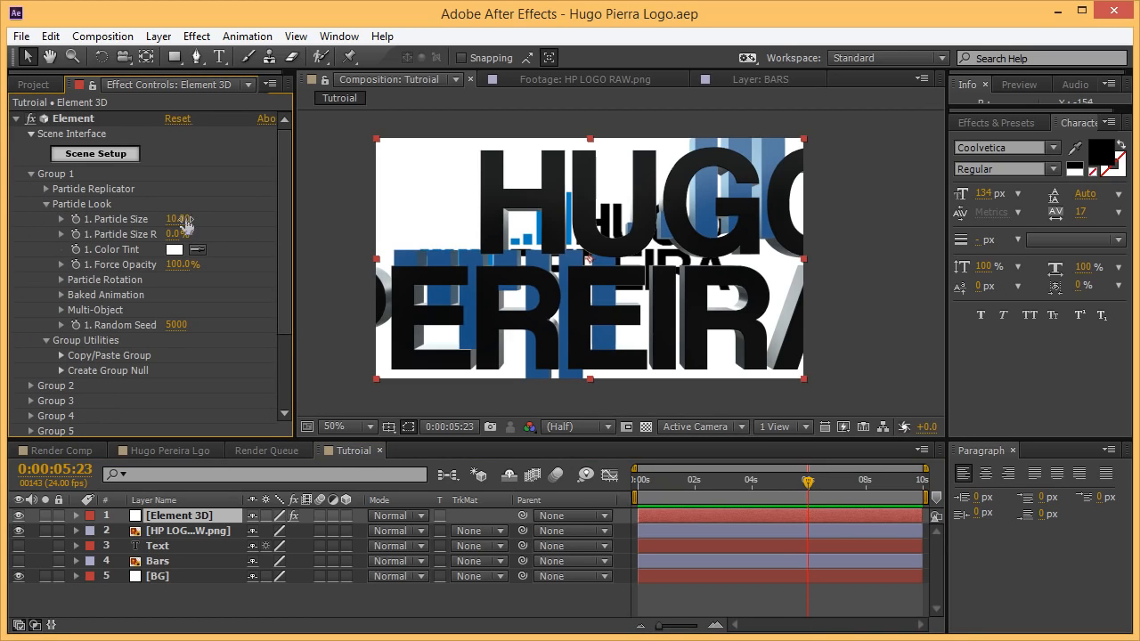
mouse_move(185, 223)
mouse_down()
mouse_move(166, 221)
mouse_move(179, 223)
mouse_up()
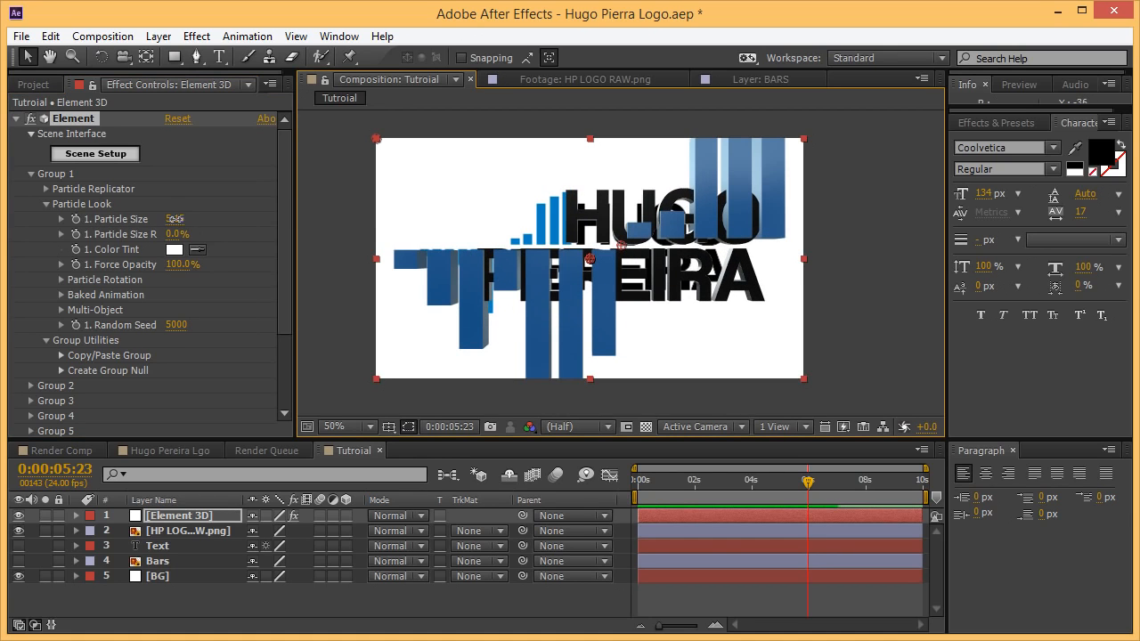
drag(174, 219, 71, 232)
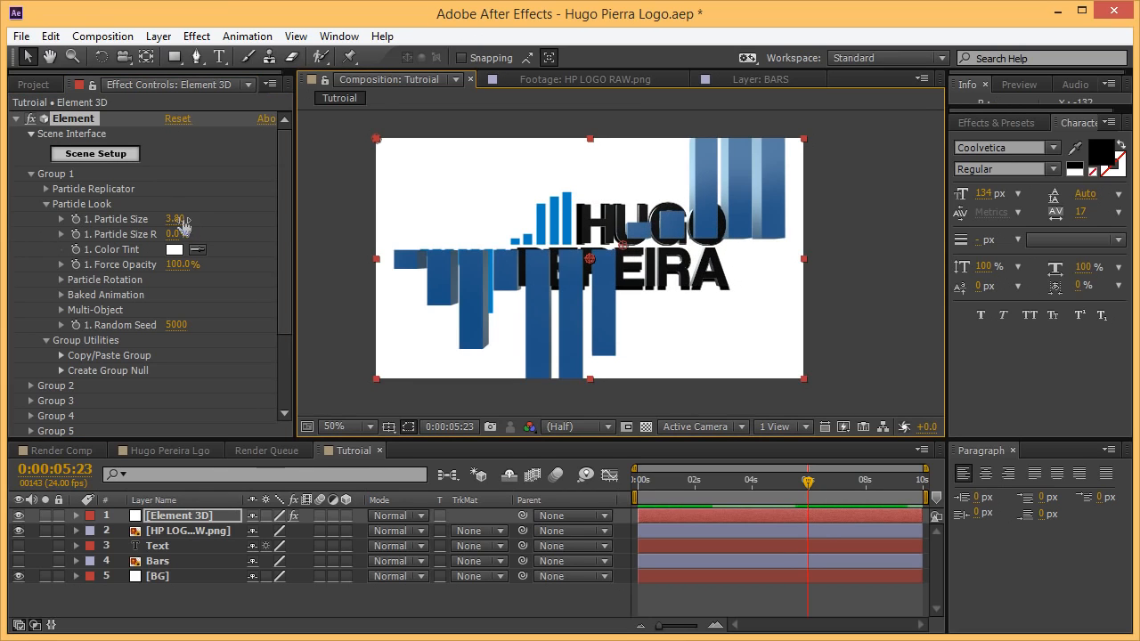
drag(182, 226, 202, 226)
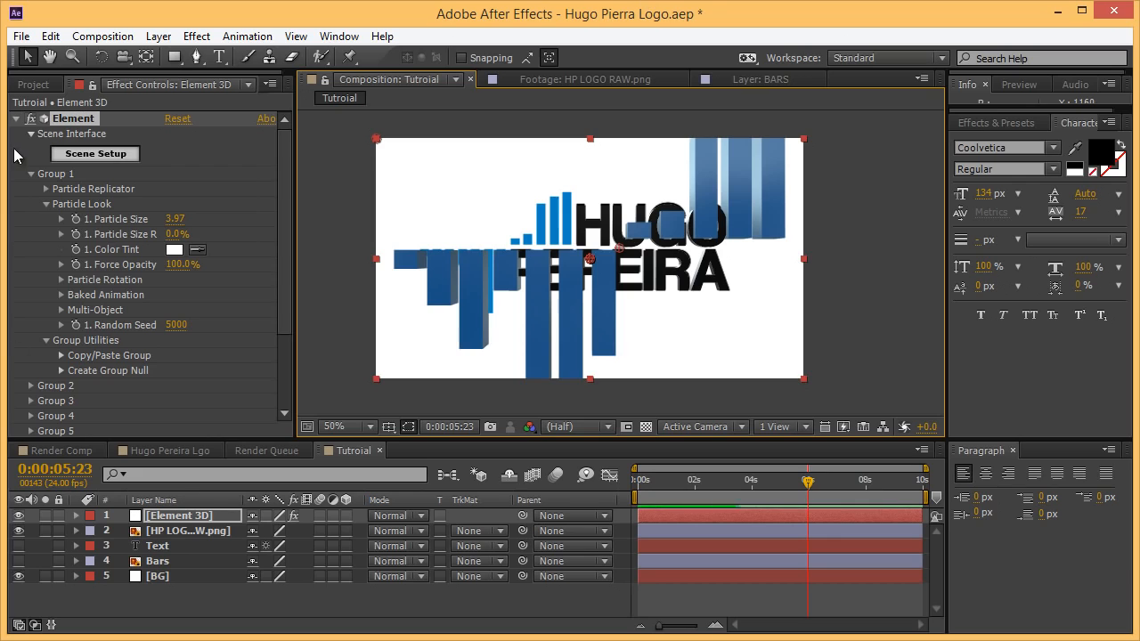
click(30, 173)
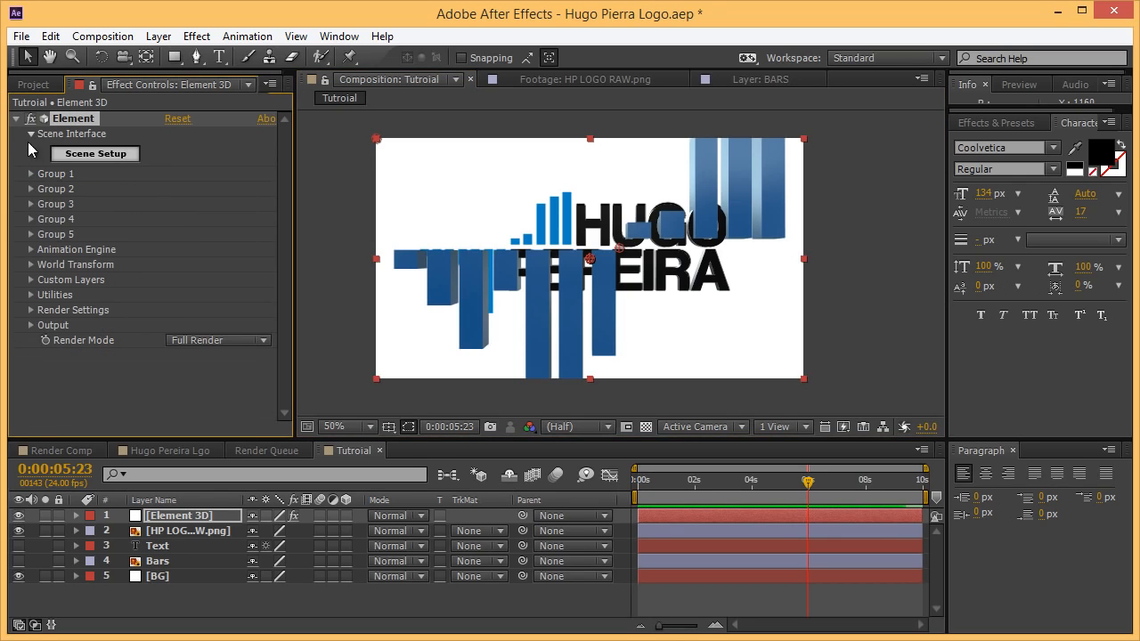
Scrub Group 2's Particle Size down to 3.82 and shift the blue bars left beside the lettering.
click(30, 189)
click(45, 219)
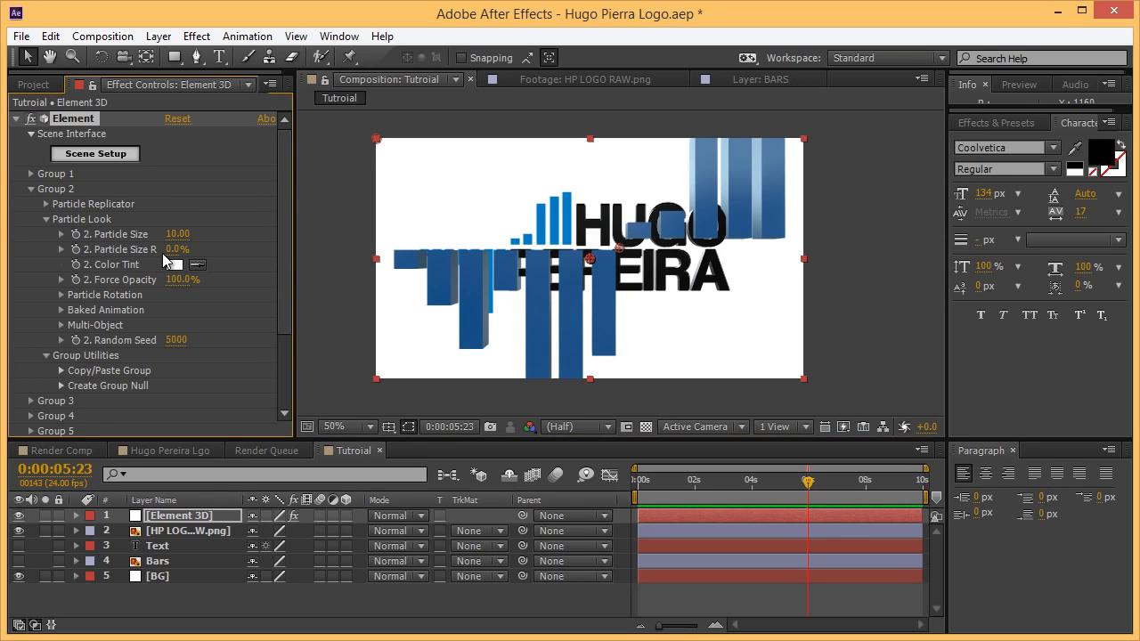
drag(13, 242, 9, 242)
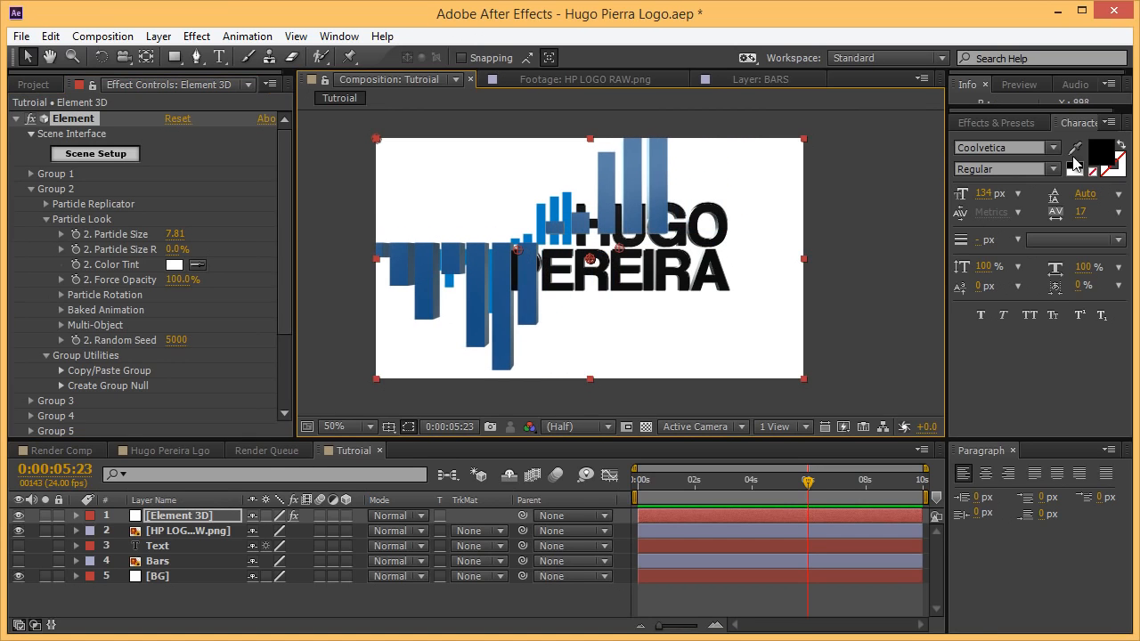
drag(174, 234, 151, 234)
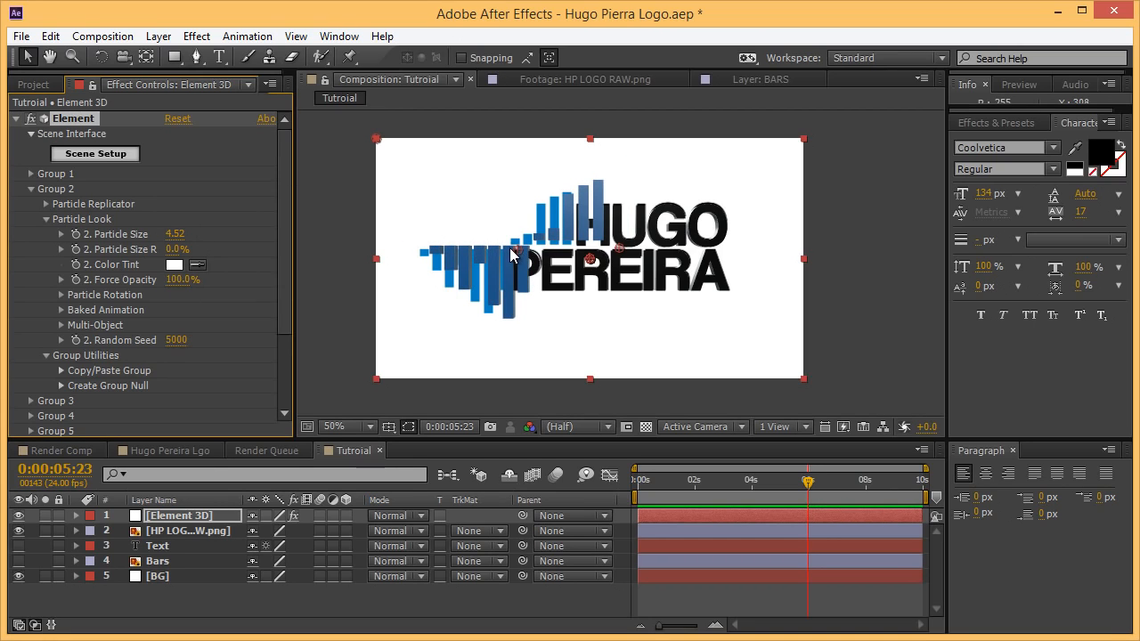
drag(521, 250, 489, 253)
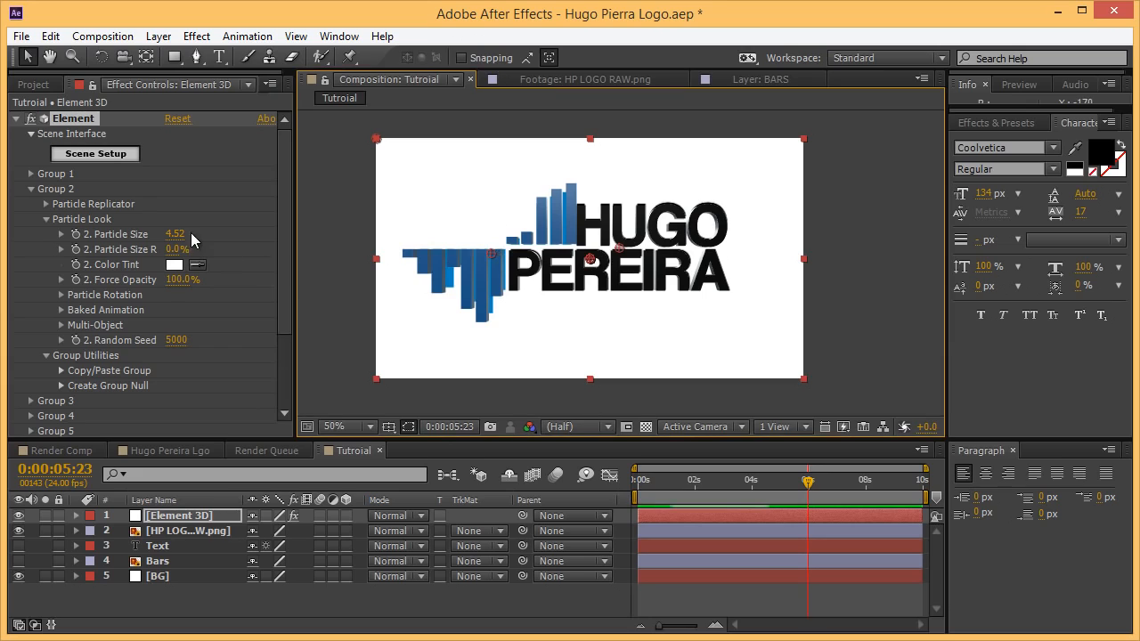
drag(178, 233, 157, 233)
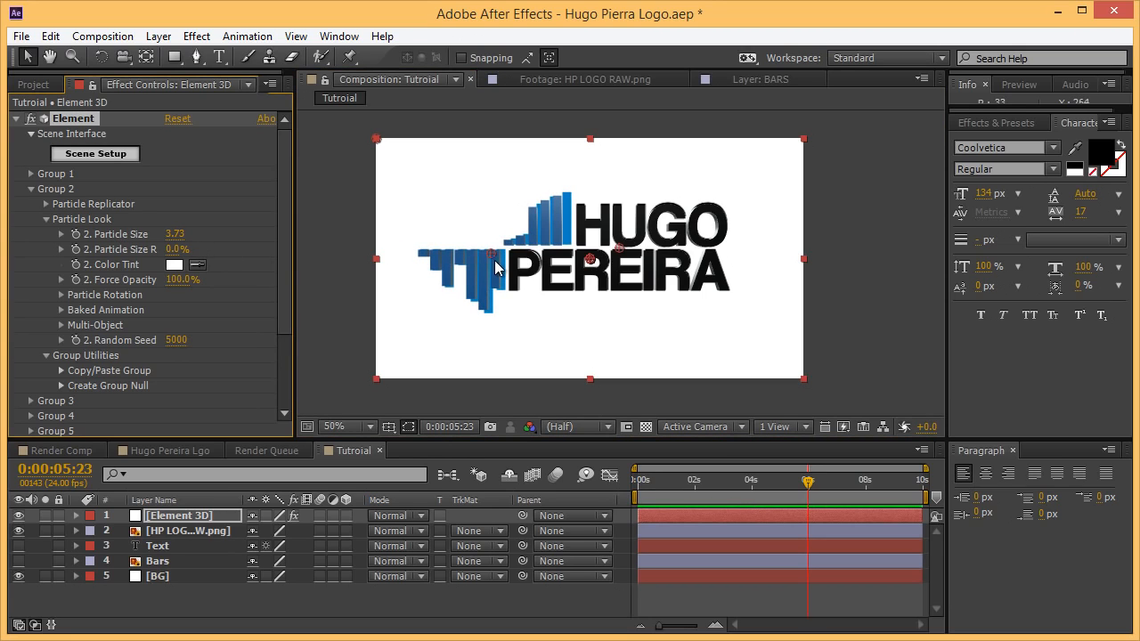
drag(493, 252, 503, 251)
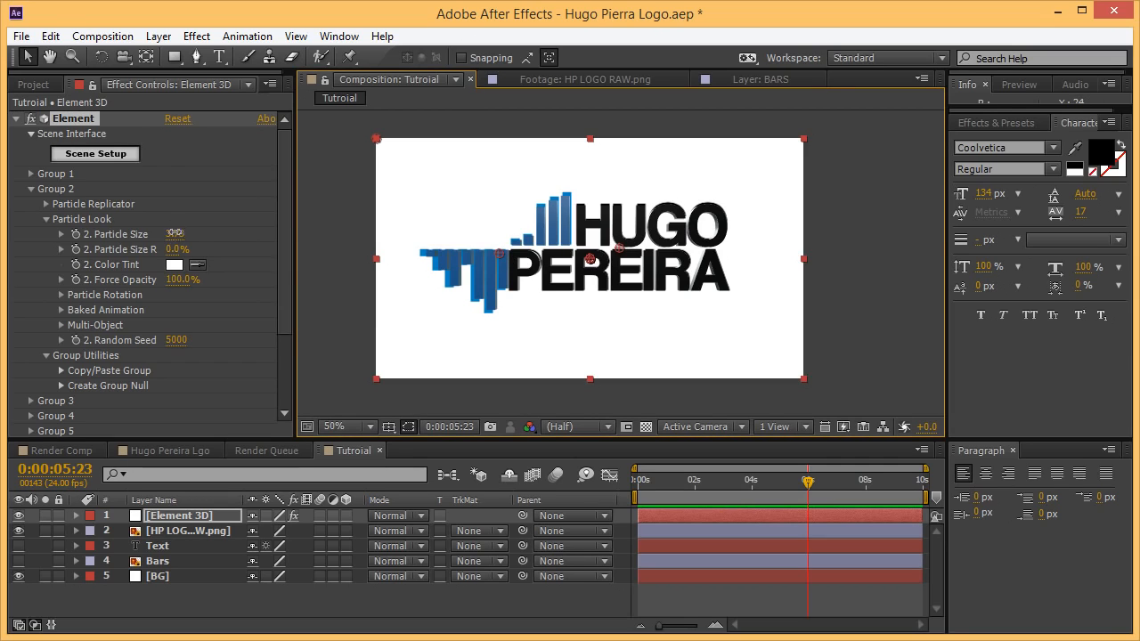
drag(174, 234, 184, 236)
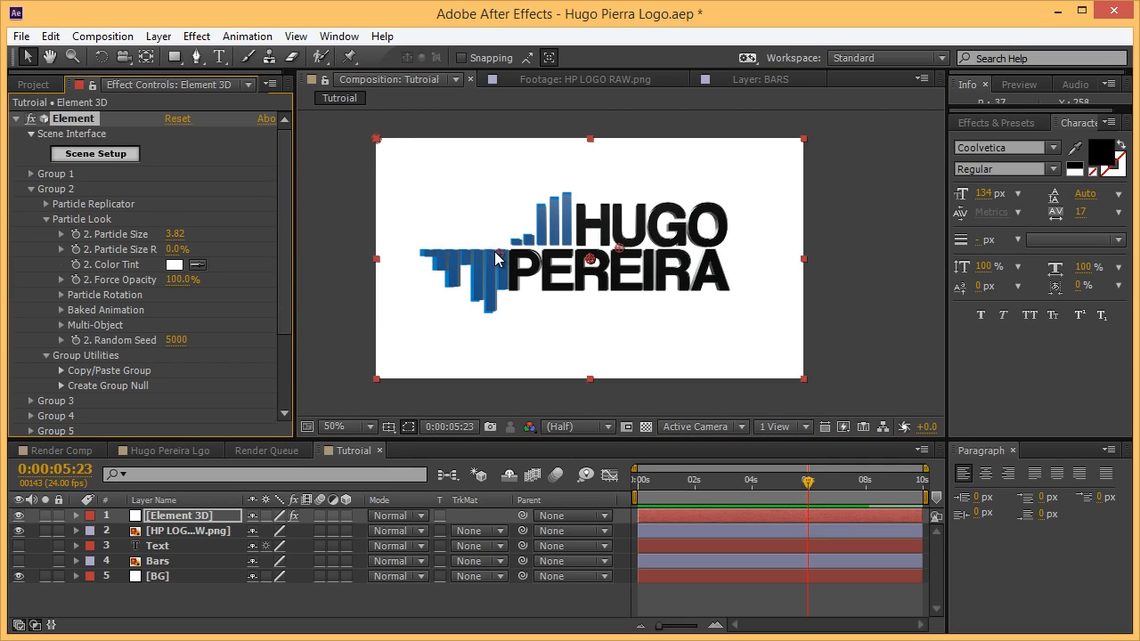
drag(495, 252, 495, 253)
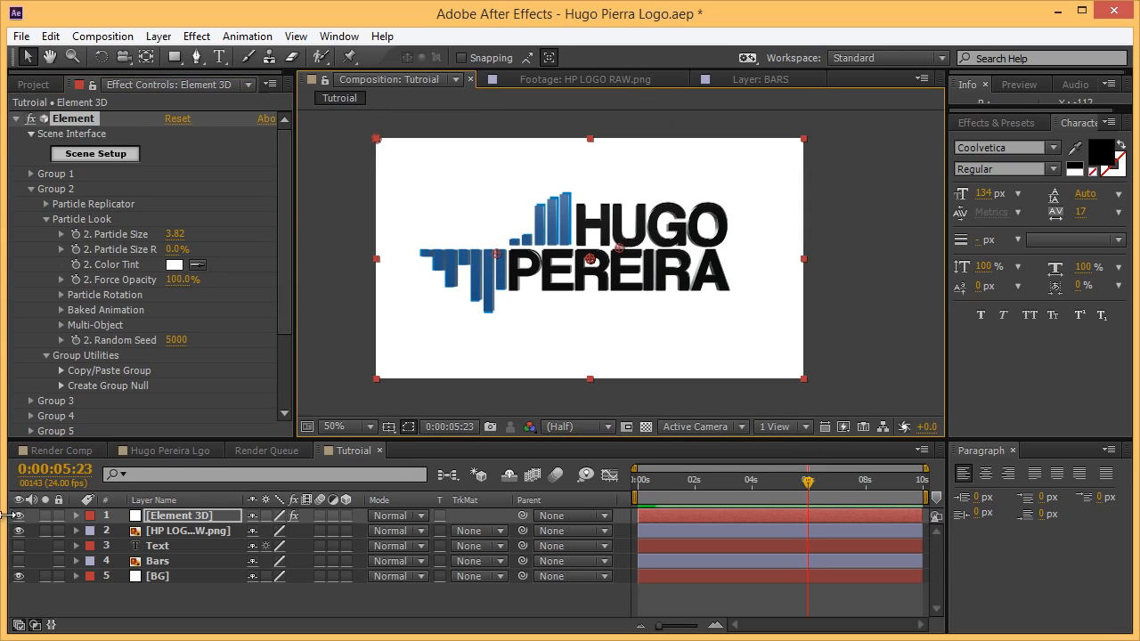
Delete the HP LOGO RAW.png layer, save the project, and collapse the Element effect.
click(187, 531)
key(Delete)
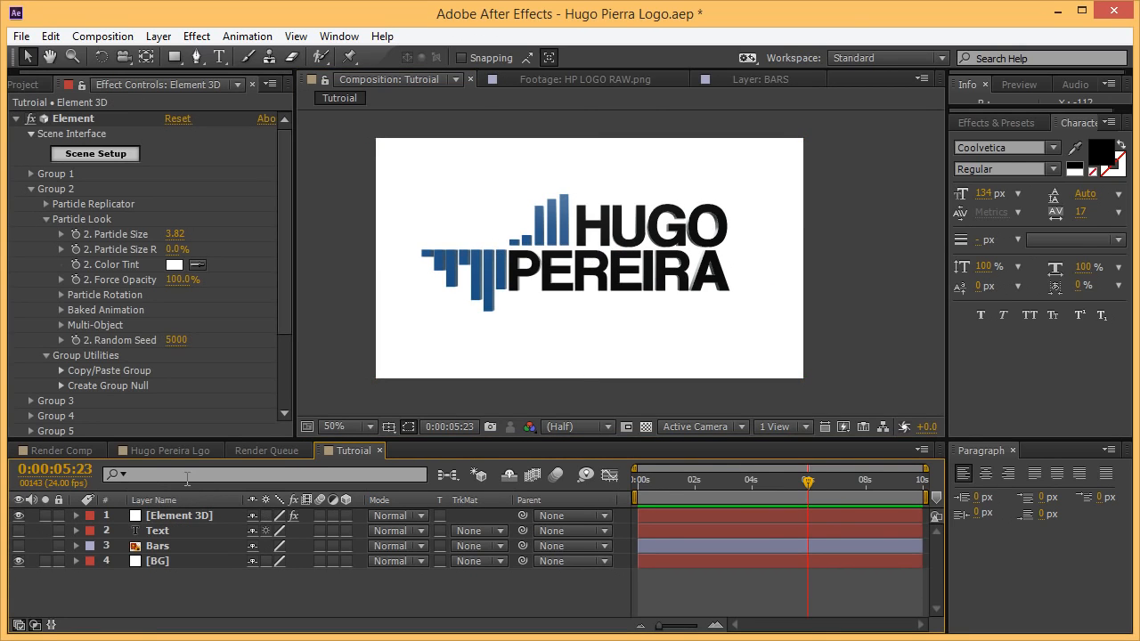
key(ctrl+s)
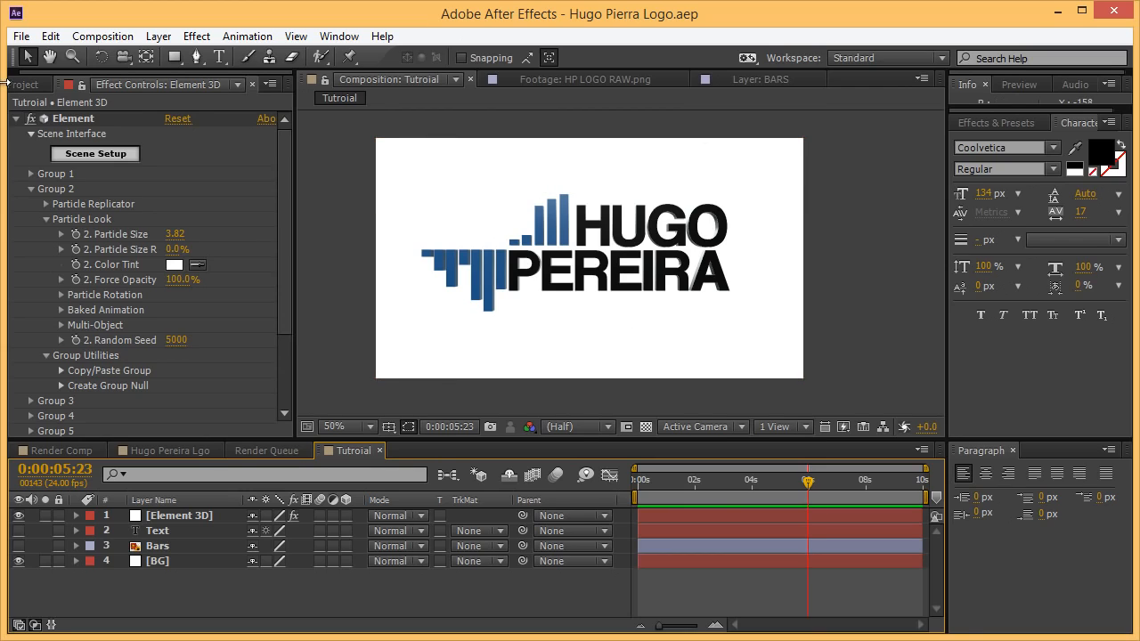
click(15, 118)
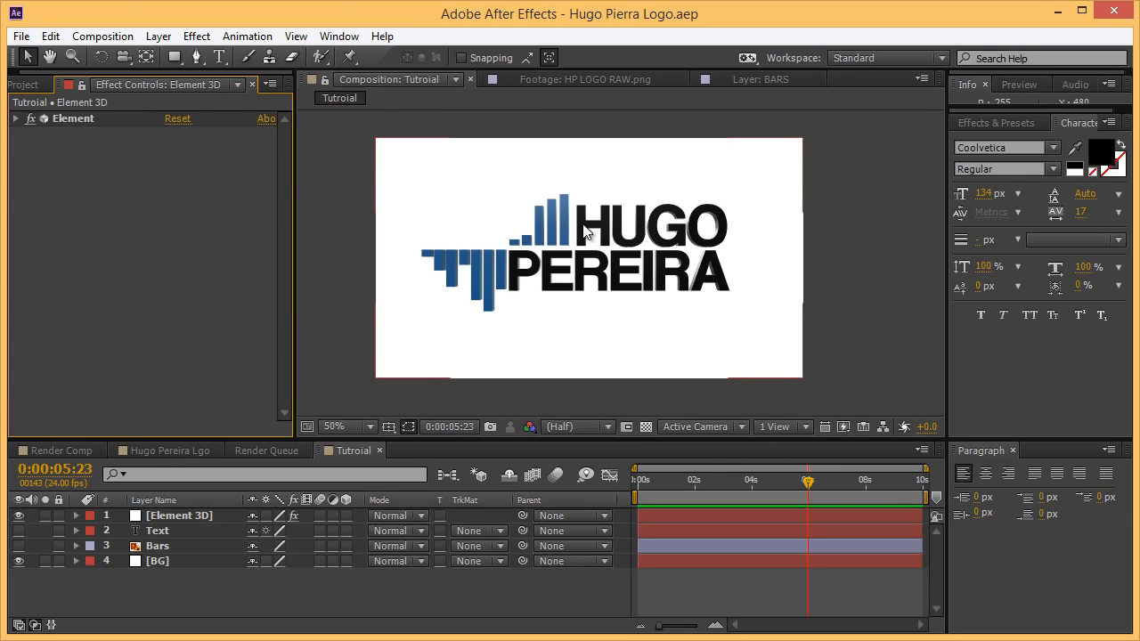
Create a new camera layer named Camera 1 with the 35mm preset.
click(162, 41)
mouse_move(200, 60)
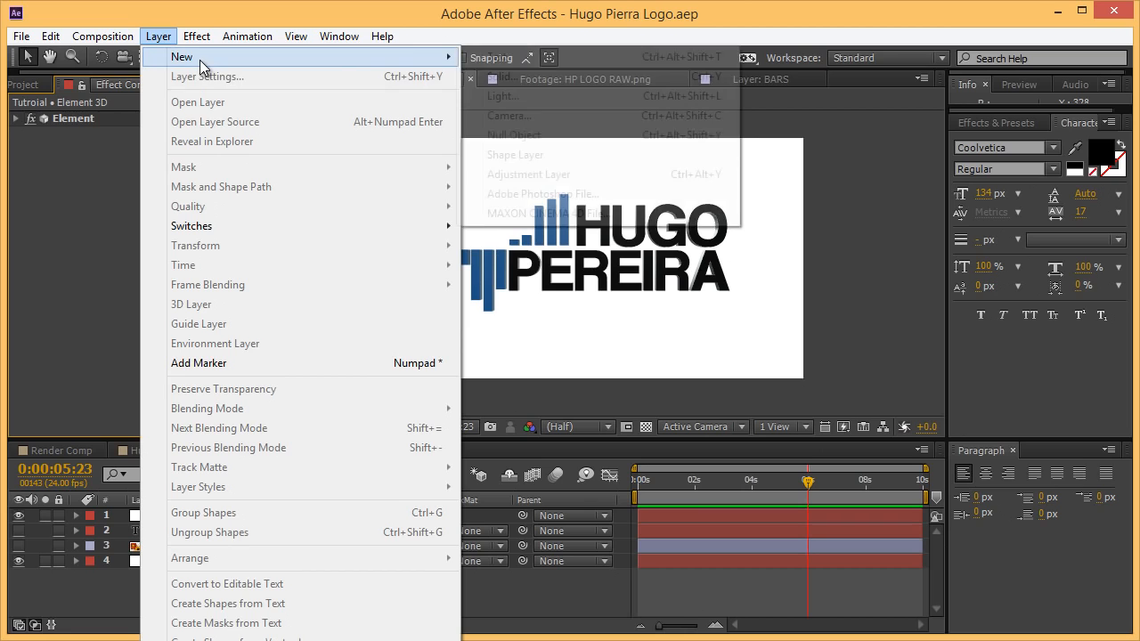
click(511, 115)
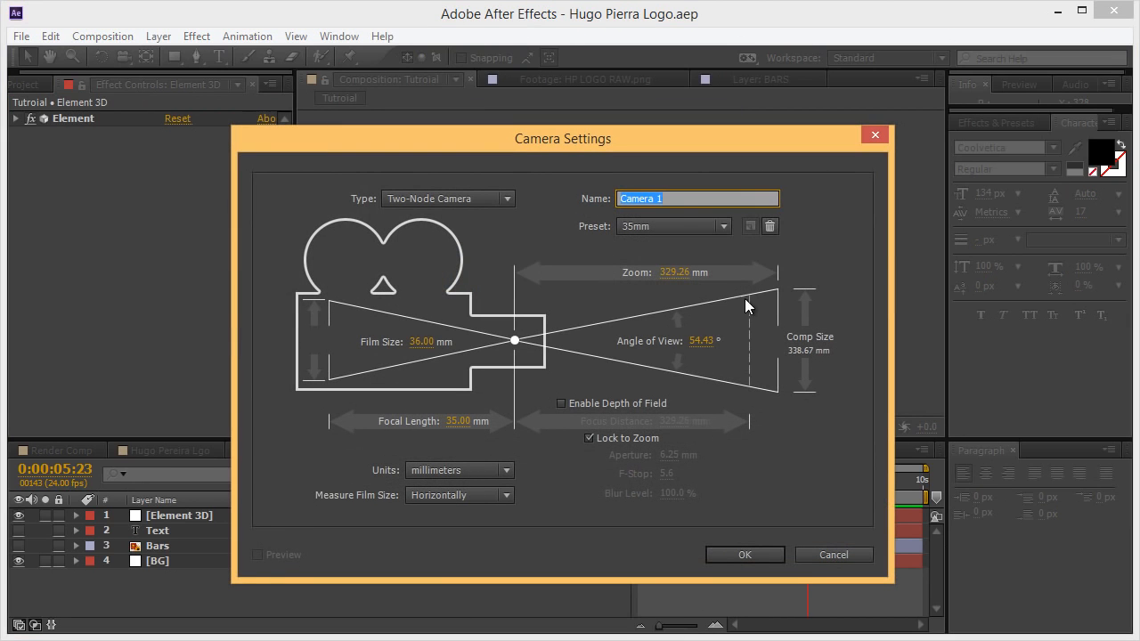
click(658, 228)
click(675, 359)
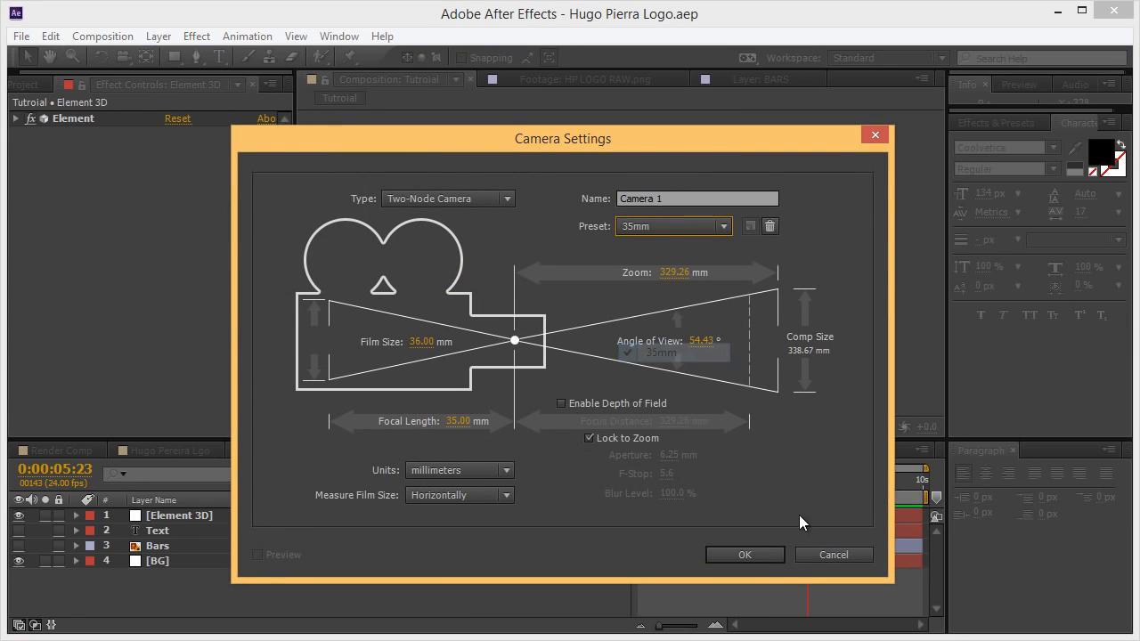
click(778, 558)
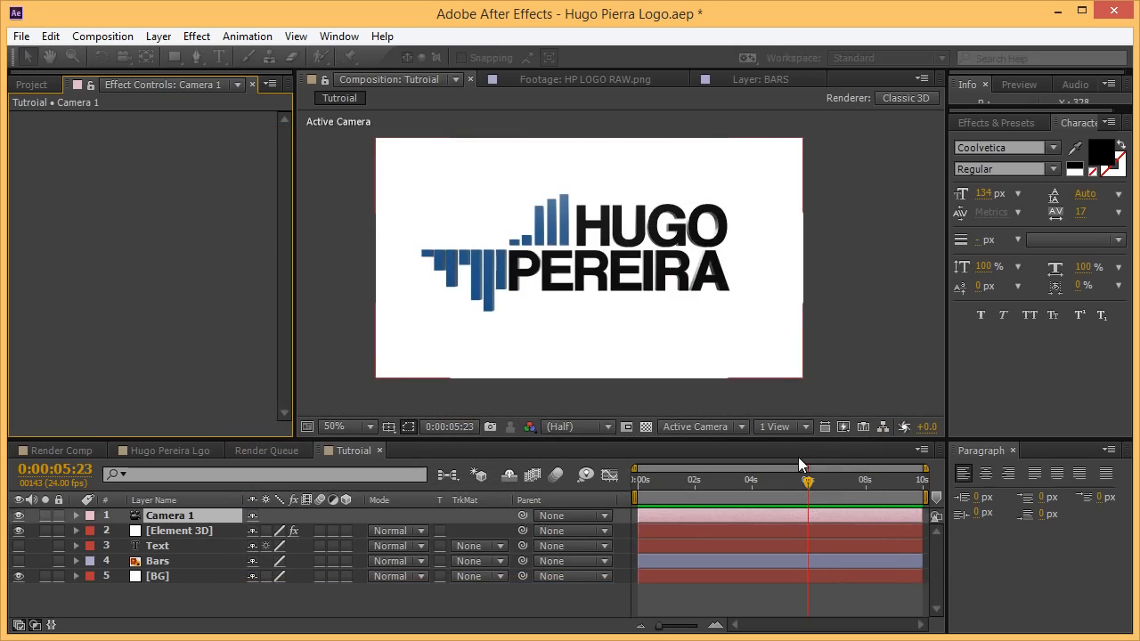
Expand Camera 1's transform properties and keyframe its Point of Interest and Position.
click(76, 515)
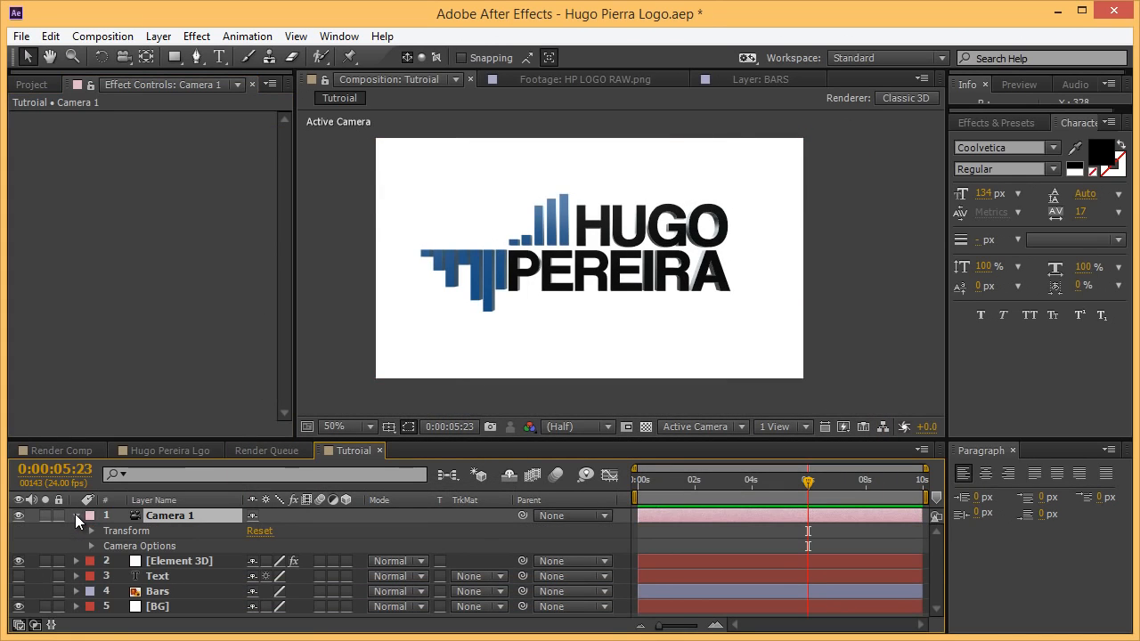
click(76, 515)
click(71, 514)
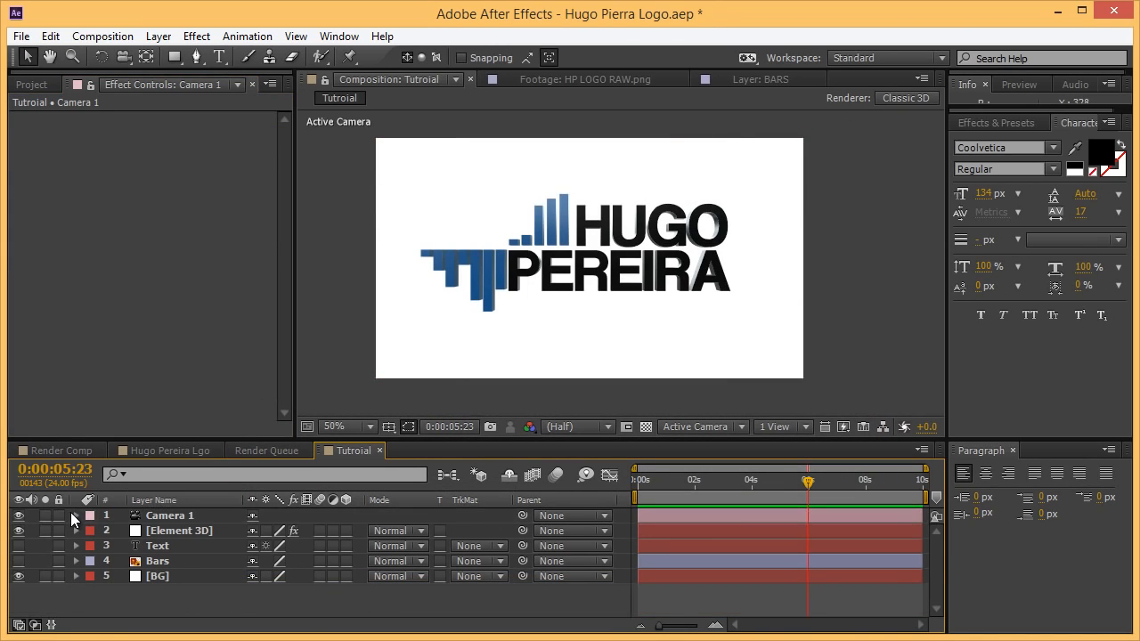
click(77, 515)
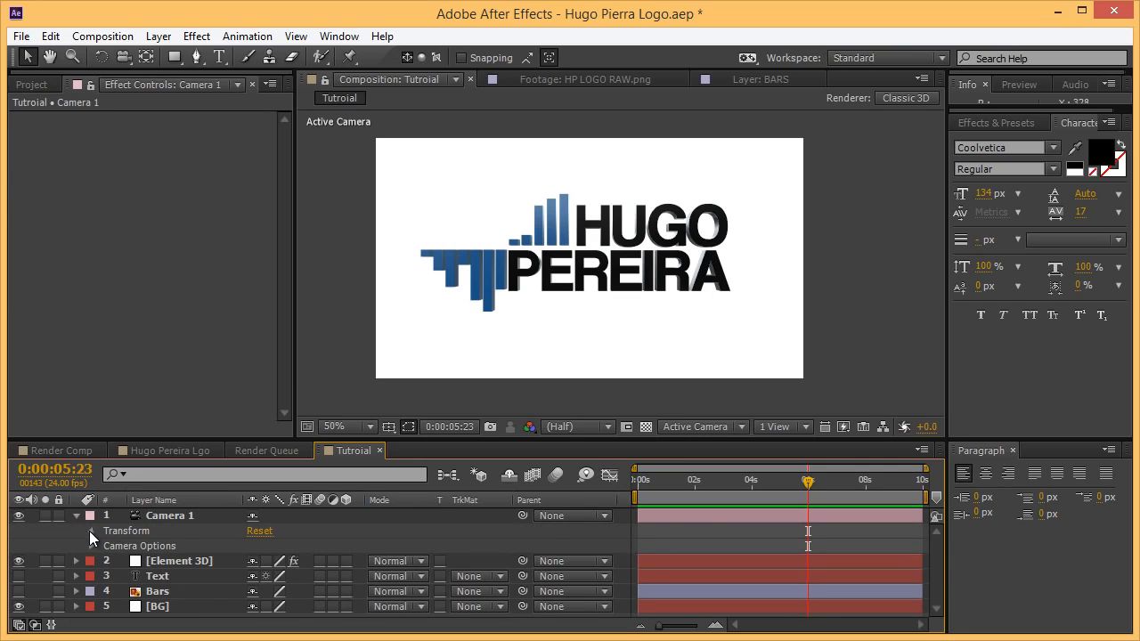
click(90, 531)
click(122, 533)
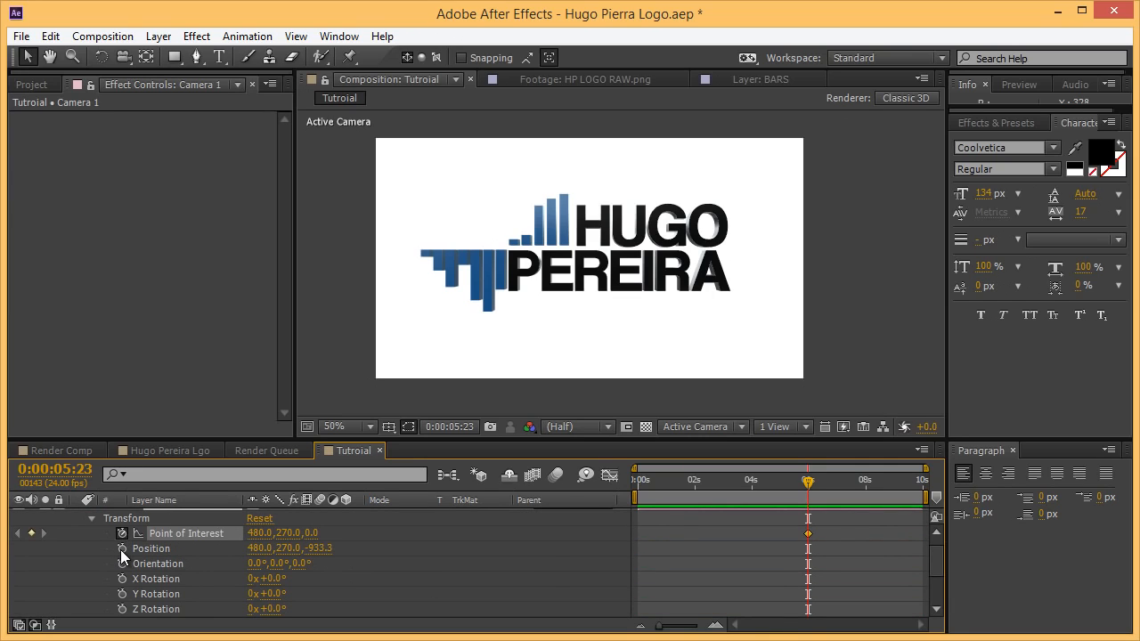
click(122, 549)
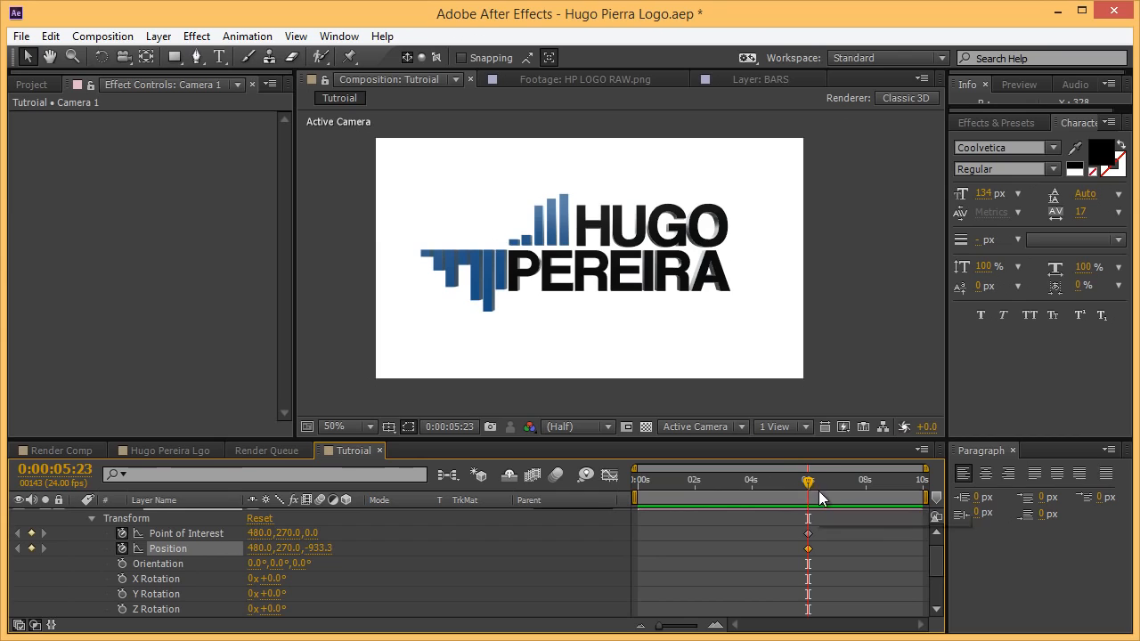
Shift the camera's Point of Interest and Position keyframes earlier to about 5 seconds.
drag(857, 525, 762, 568)
click(846, 525)
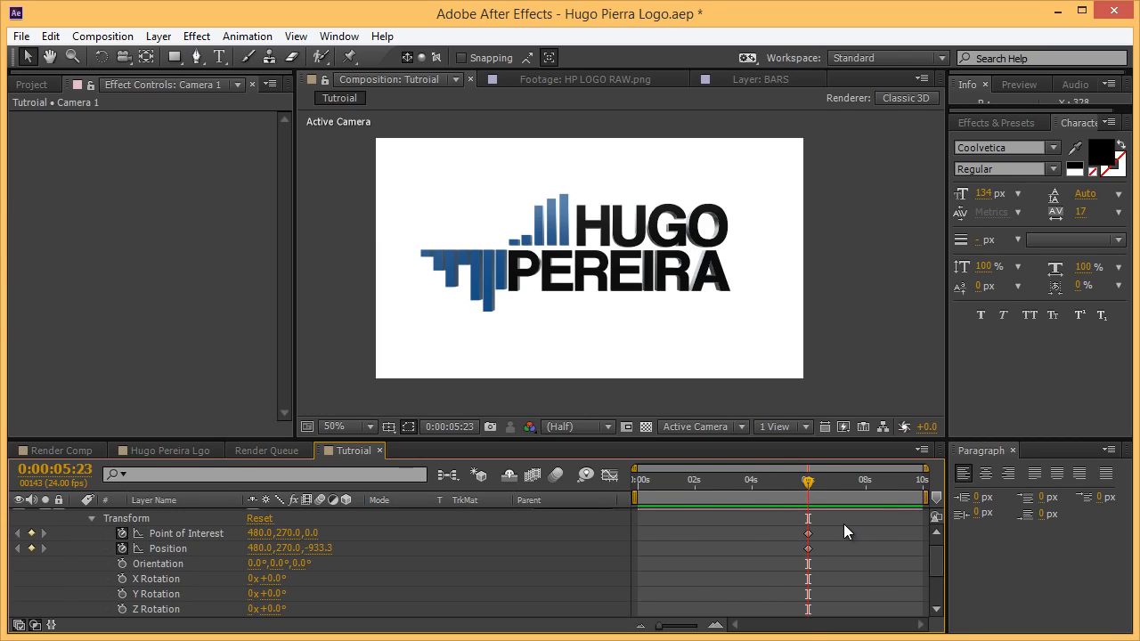
mouse_move(804, 534)
mouse_down()
mouse_move(795, 547)
mouse_move(794, 536)
mouse_up()
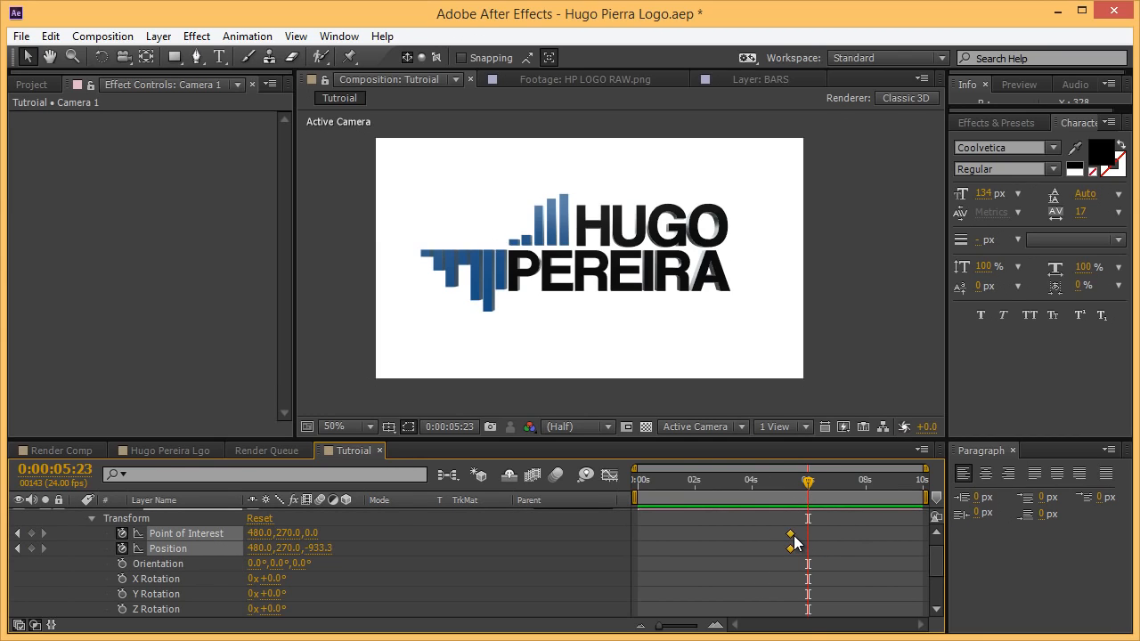
click(806, 479)
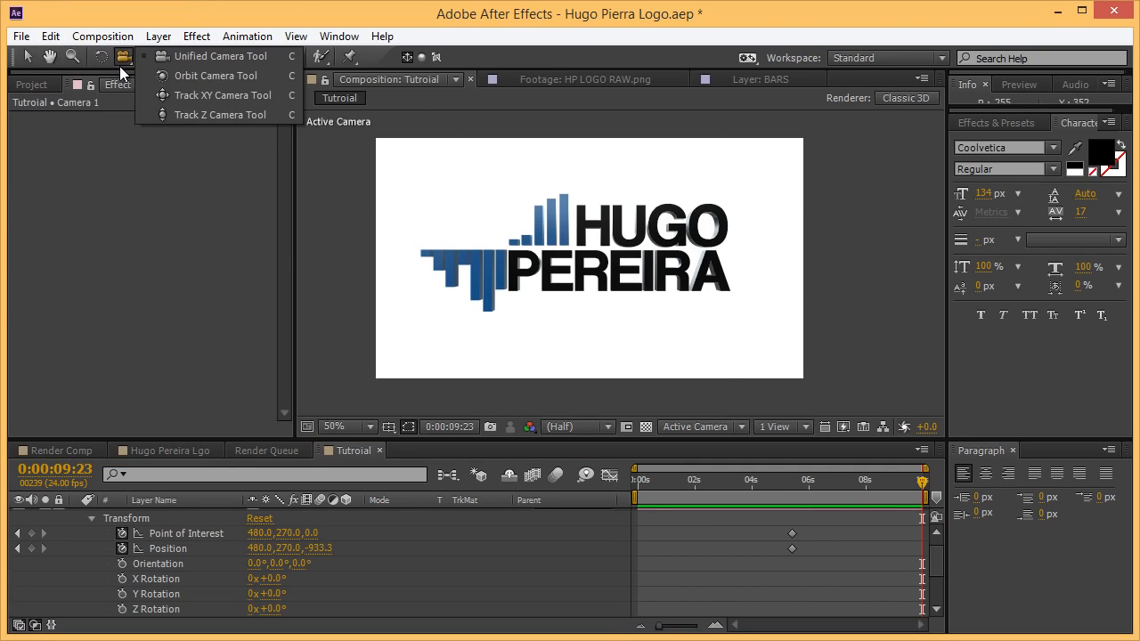
Dolly the camera slightly back with the Track Z Camera Tool for the final frame.
click(190, 115)
drag(559, 255, 558, 283)
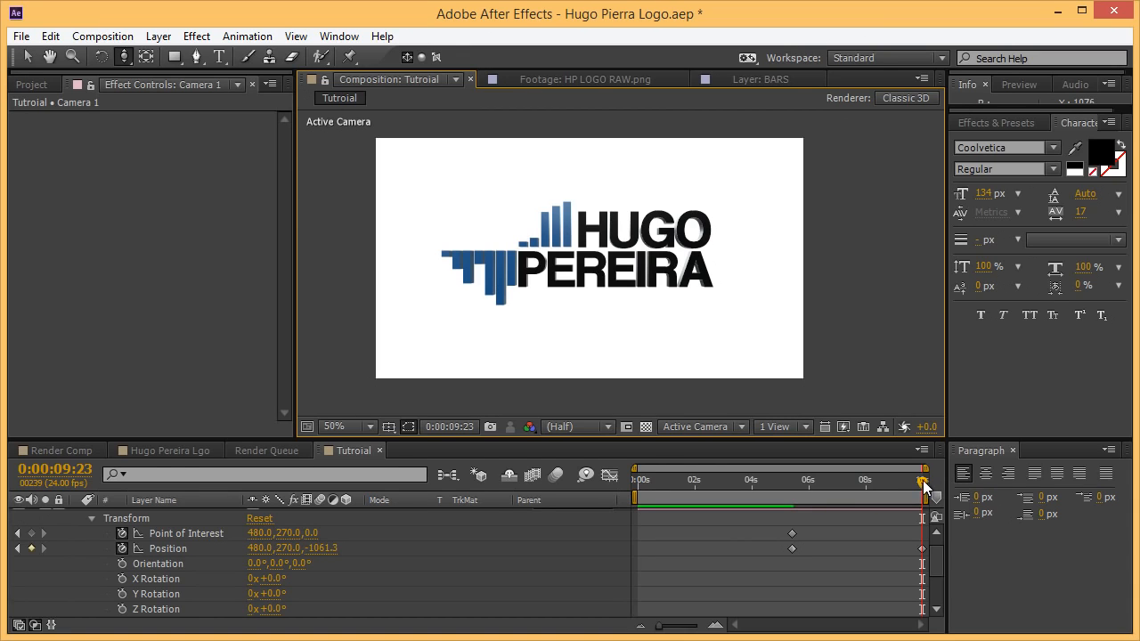
drag(923, 480, 984, 488)
key(Home)
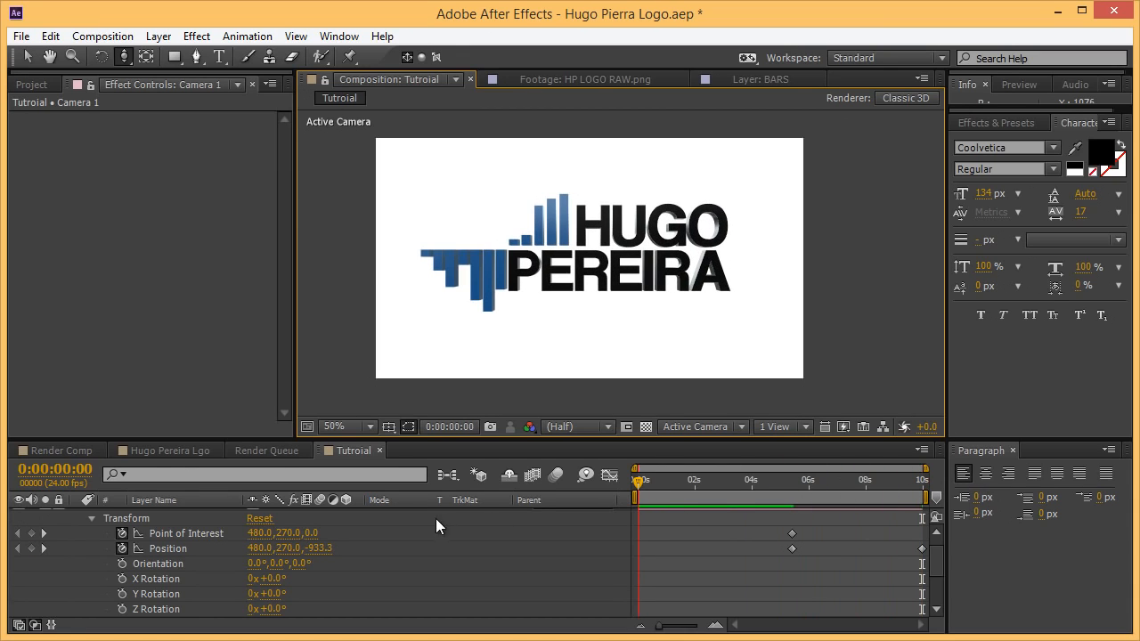
scroll(109, 556, down, 3)
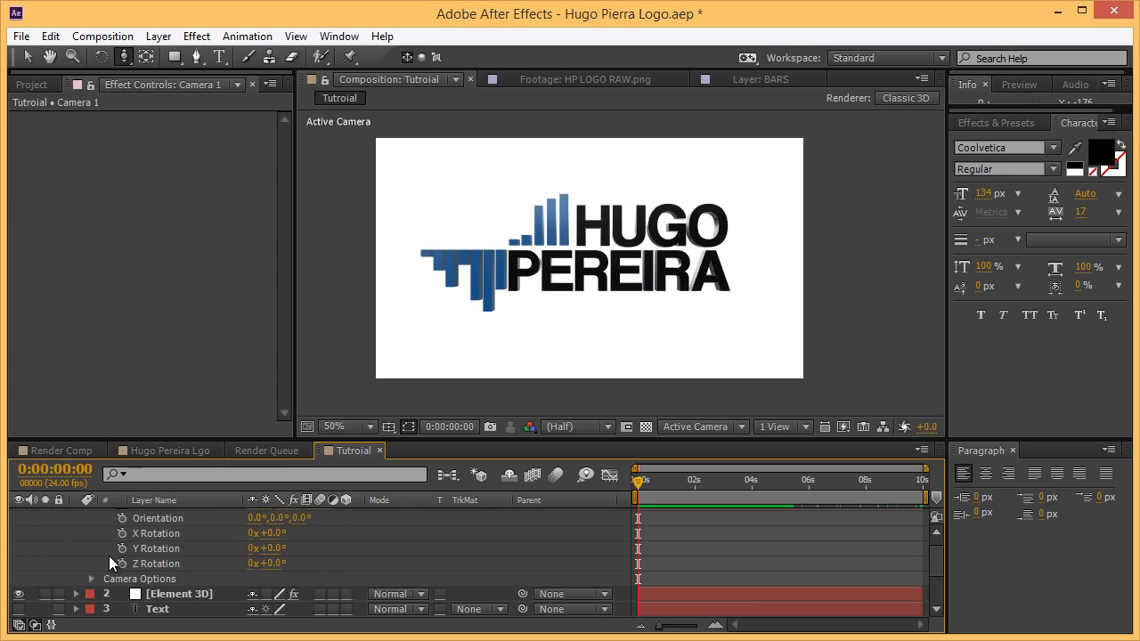
Turn on Camera 1's Depth of Field and move the time indicator to about 0:00:05:10.
click(91, 550)
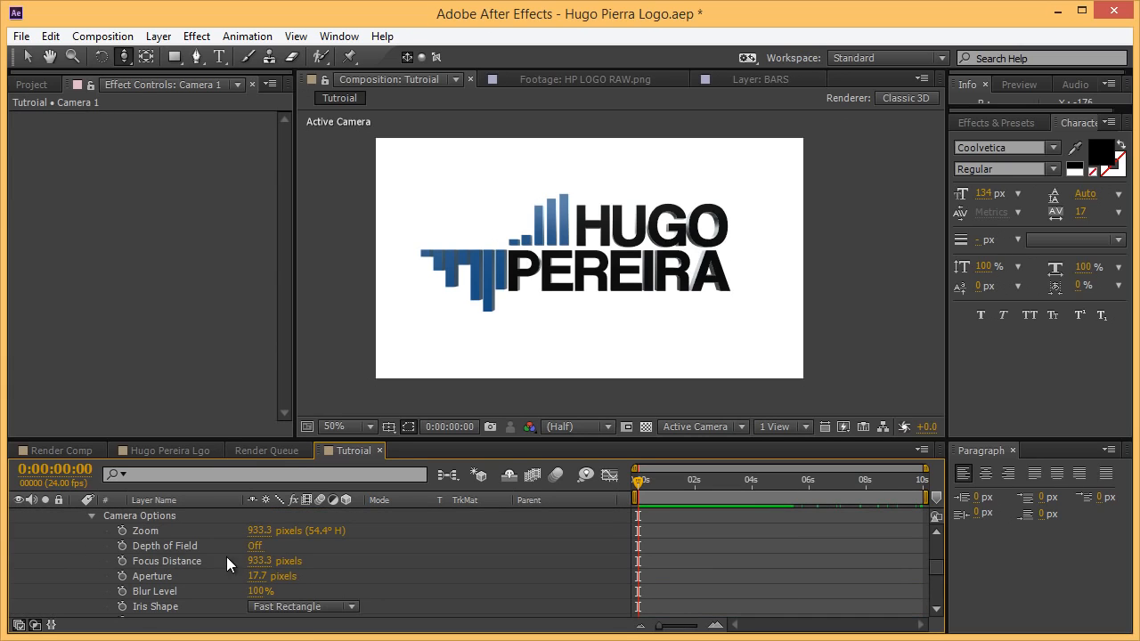
click(256, 546)
scroll(327, 541, up, 2)
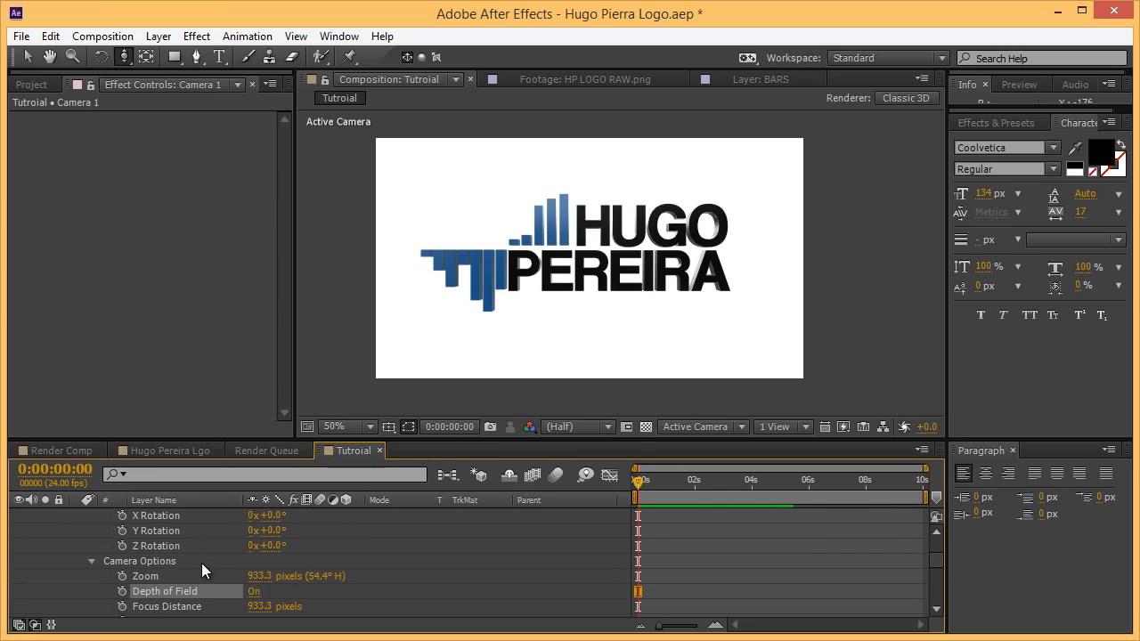
scroll(300, 560, up, 2)
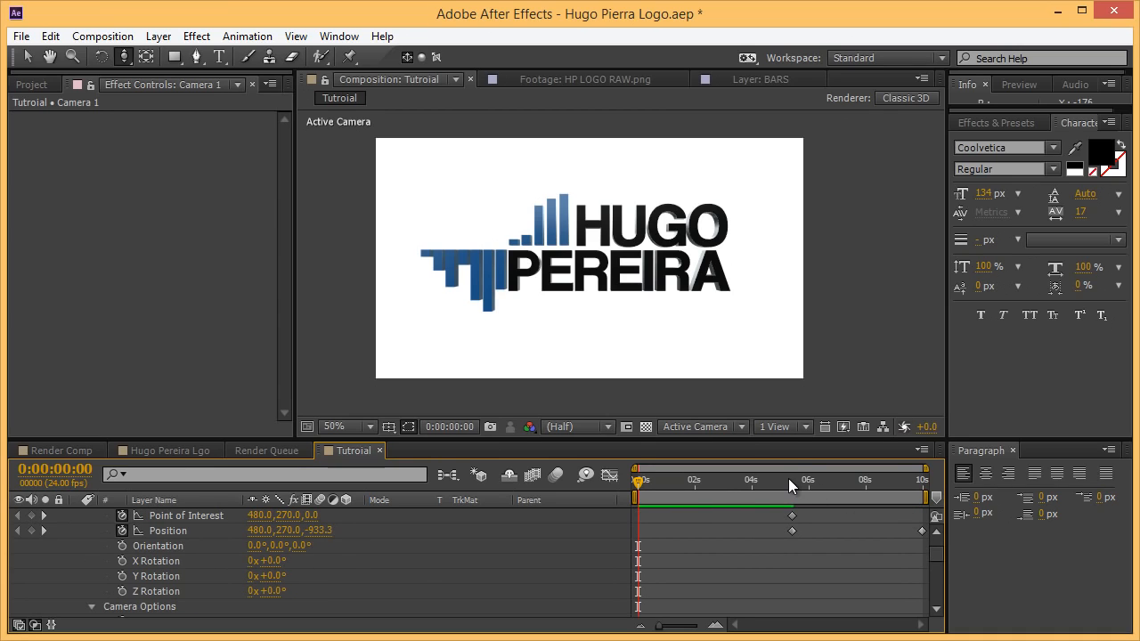
drag(789, 478, 792, 478)
Keyframe the camera's Focus Distance, Zoom, Aperture and Blur Level, then return to the timeline start.
scroll(216, 561, down, 4)
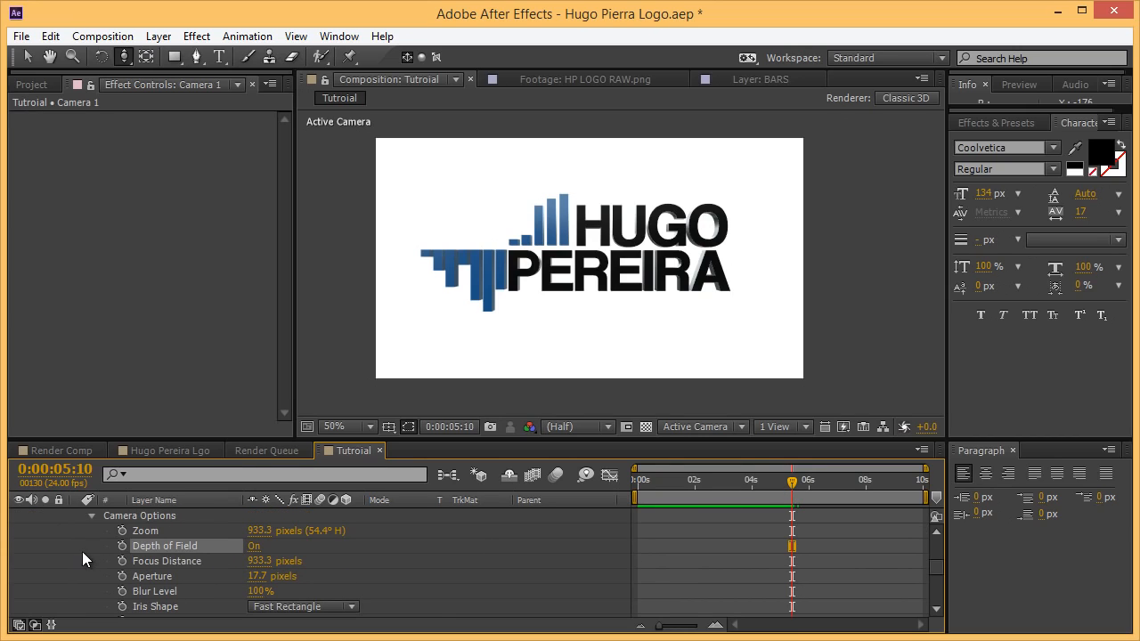
click(122, 561)
click(122, 531)
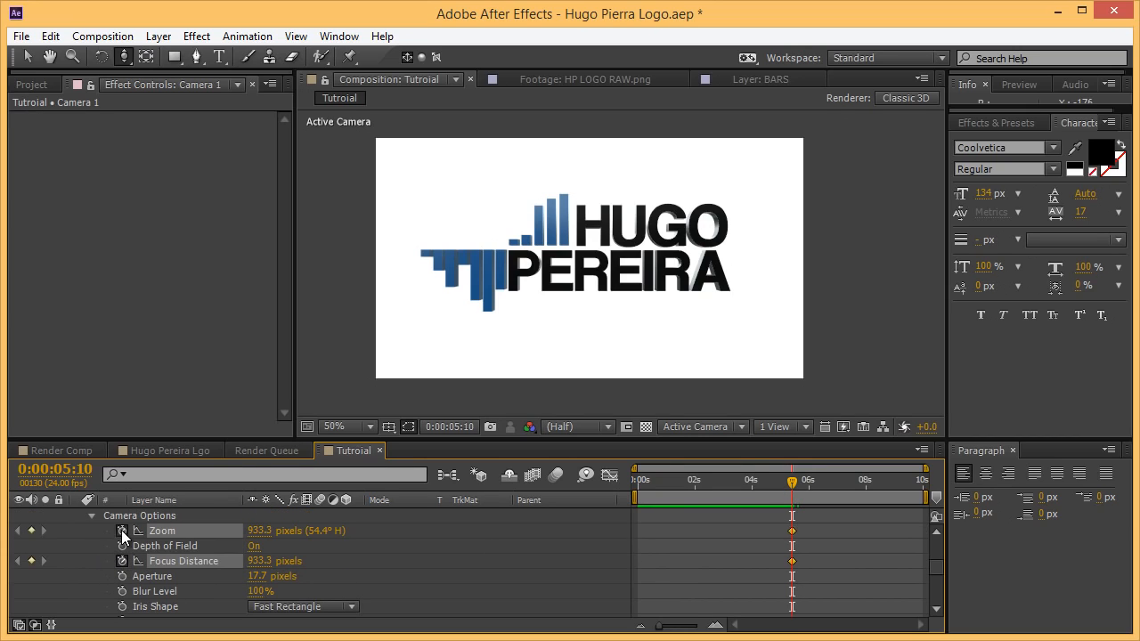
click(122, 577)
click(122, 592)
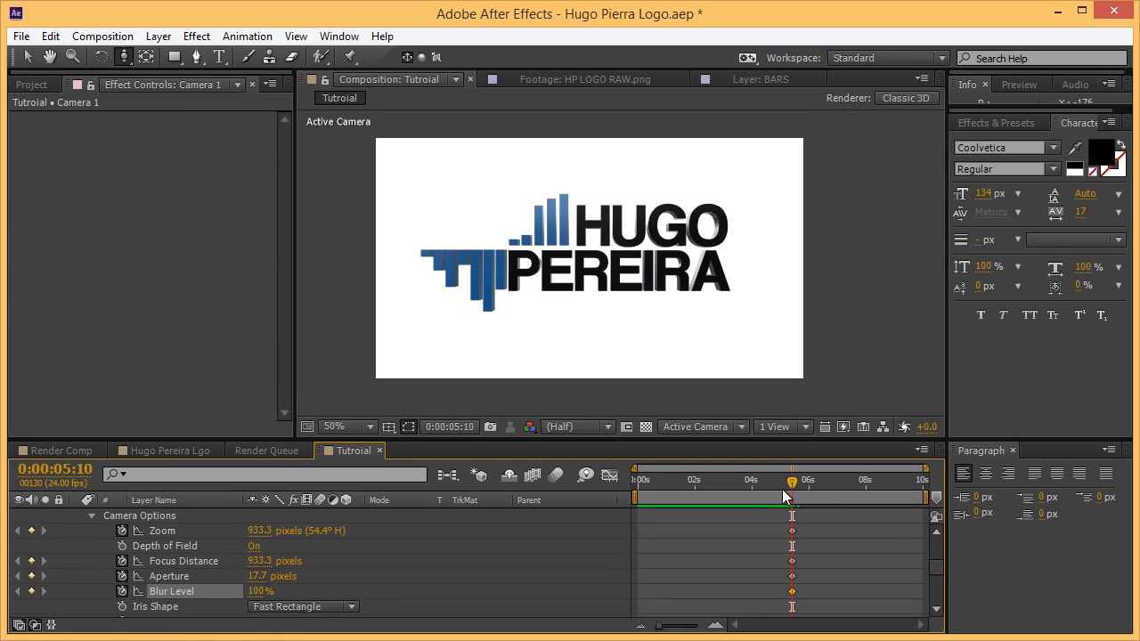
drag(784, 496, 464, 504)
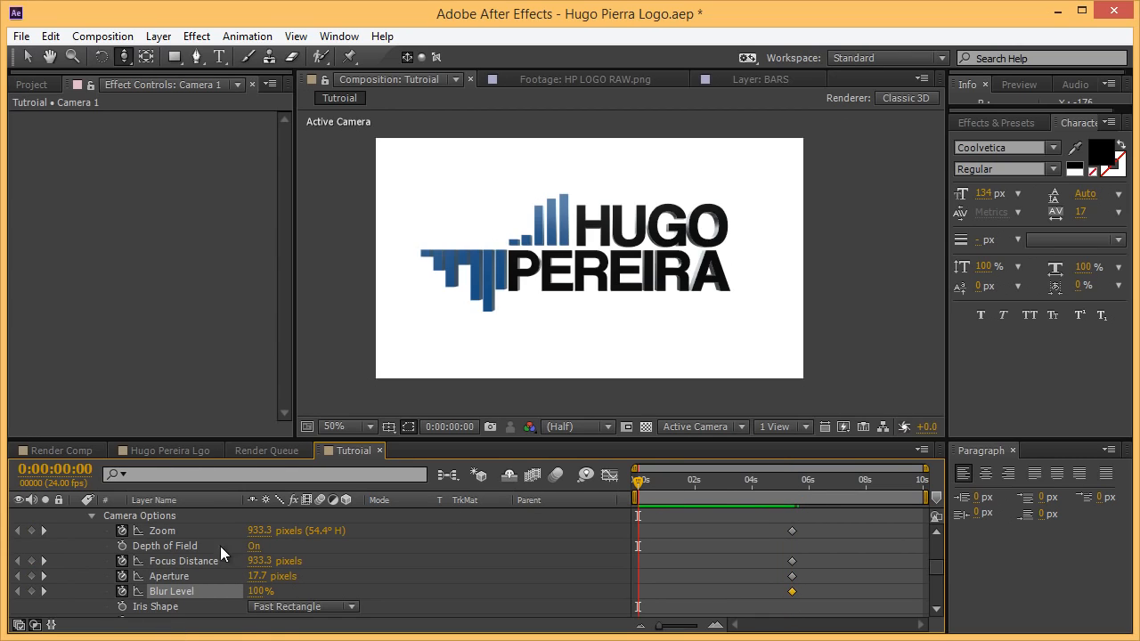
scroll(202, 579, up, 4)
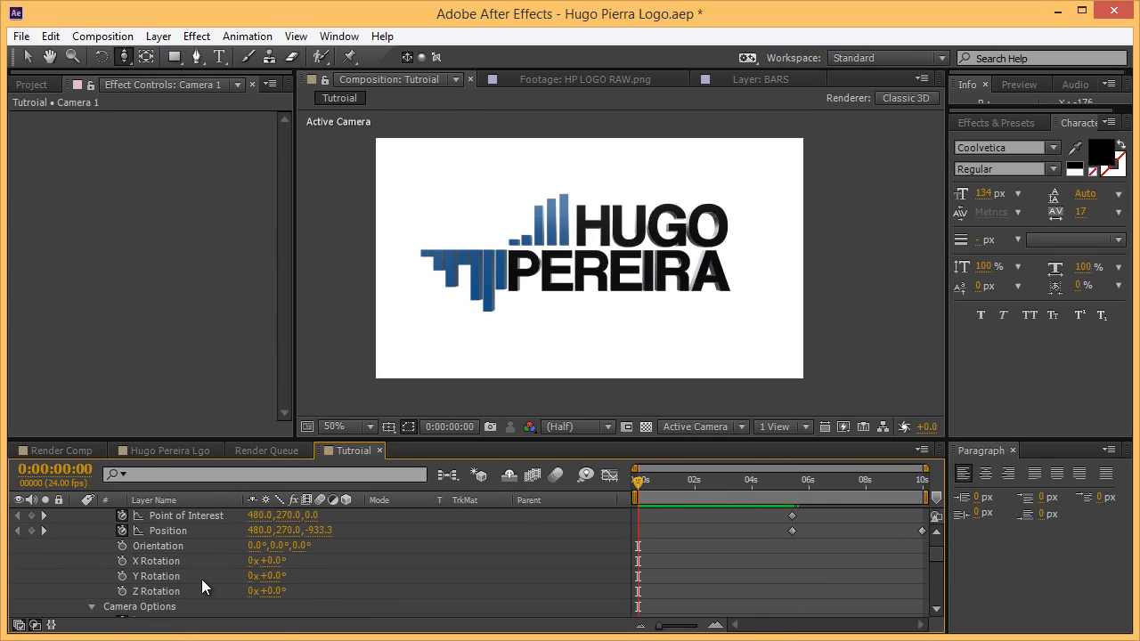
click(129, 63)
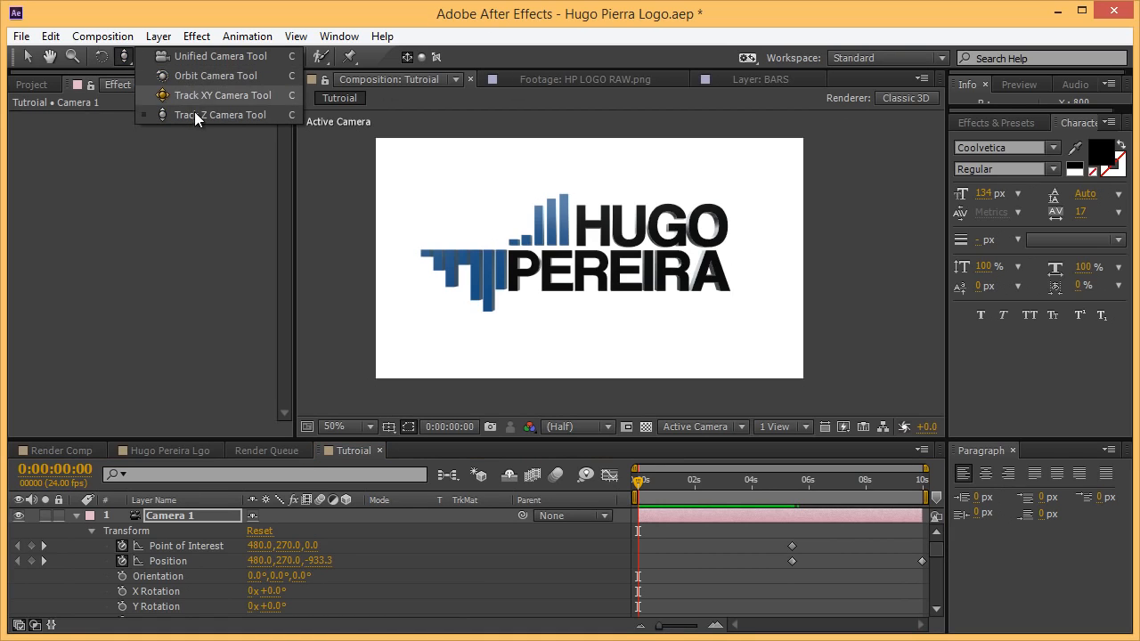
Orbit the camera to an angled view and dolly it toward the logo, then show Position as graph curves.
click(178, 76)
drag(594, 259, 697, 273)
drag(123, 64, 174, 112)
drag(697, 330, 784, 234)
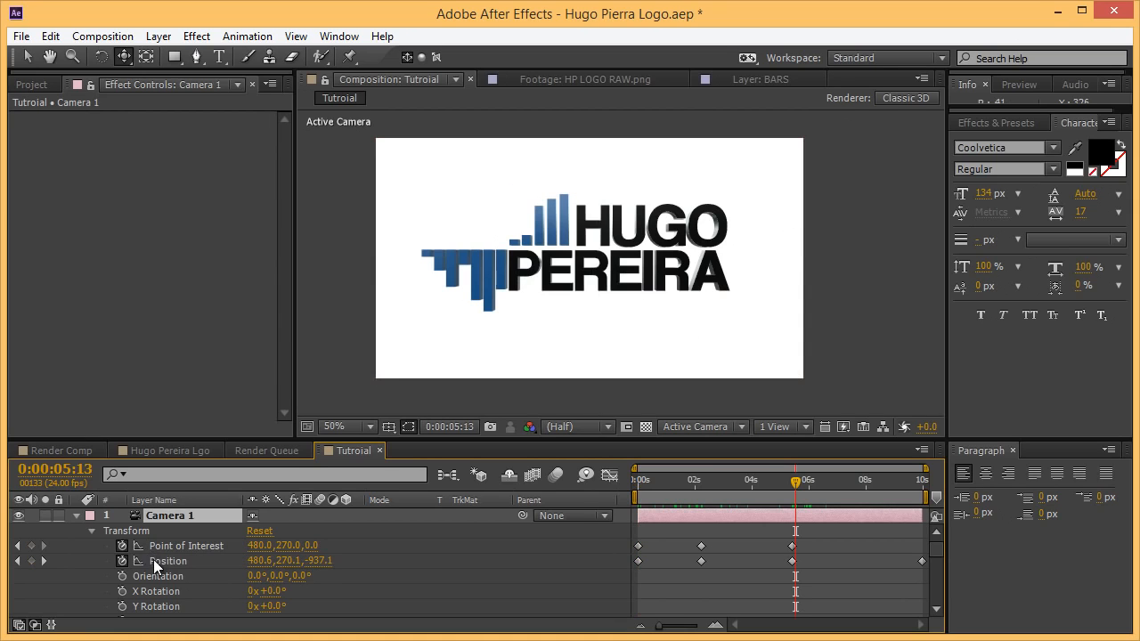
click(610, 475)
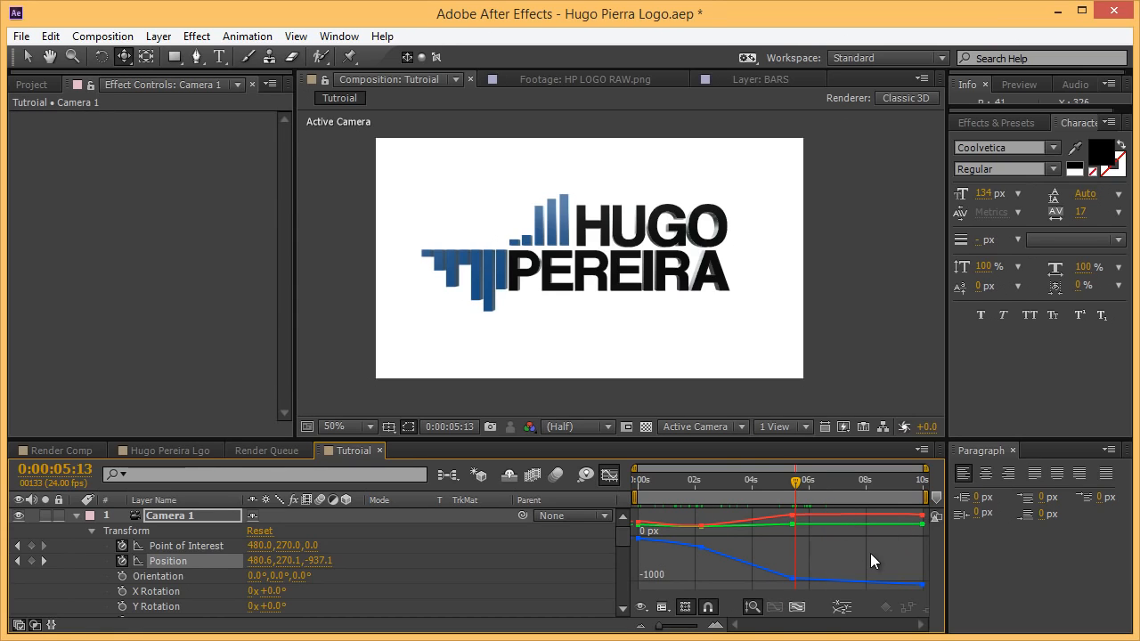
In the Graph Editor, convert Camera 1's Position and Point of Interest keyframes to Auto Bezier.
drag(815, 586, 700, 546)
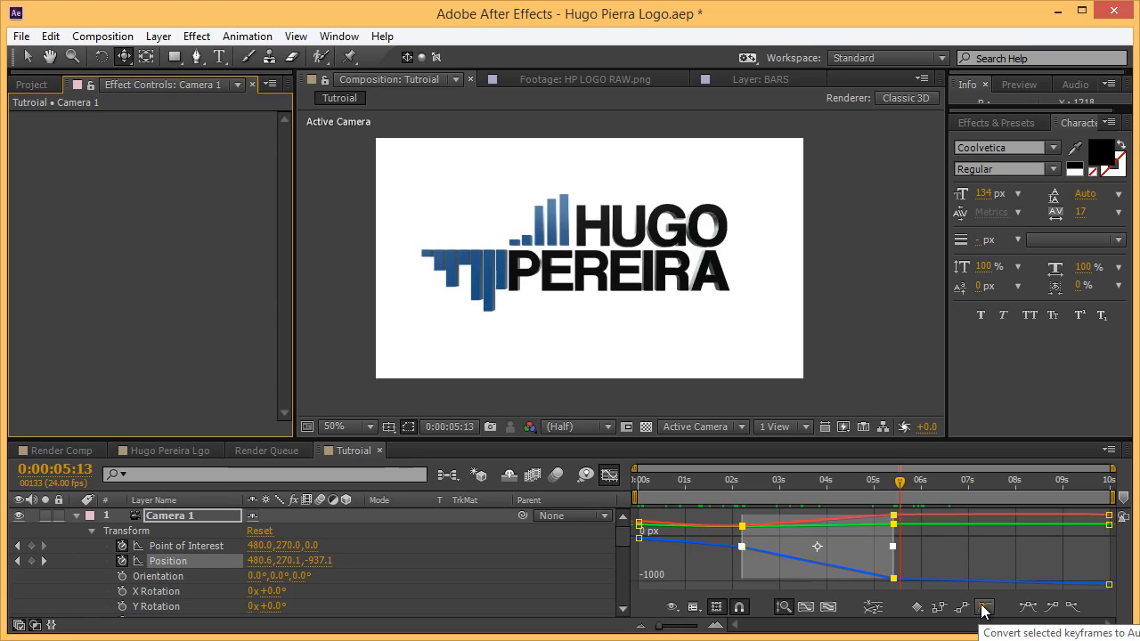
click(982, 610)
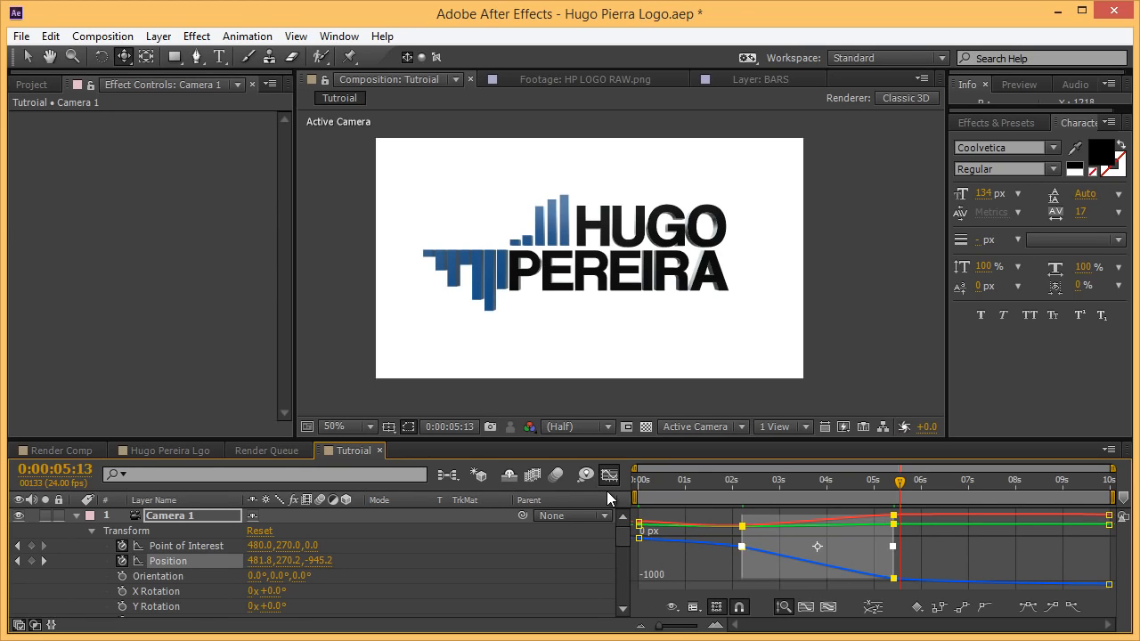
drag(940, 548, 828, 585)
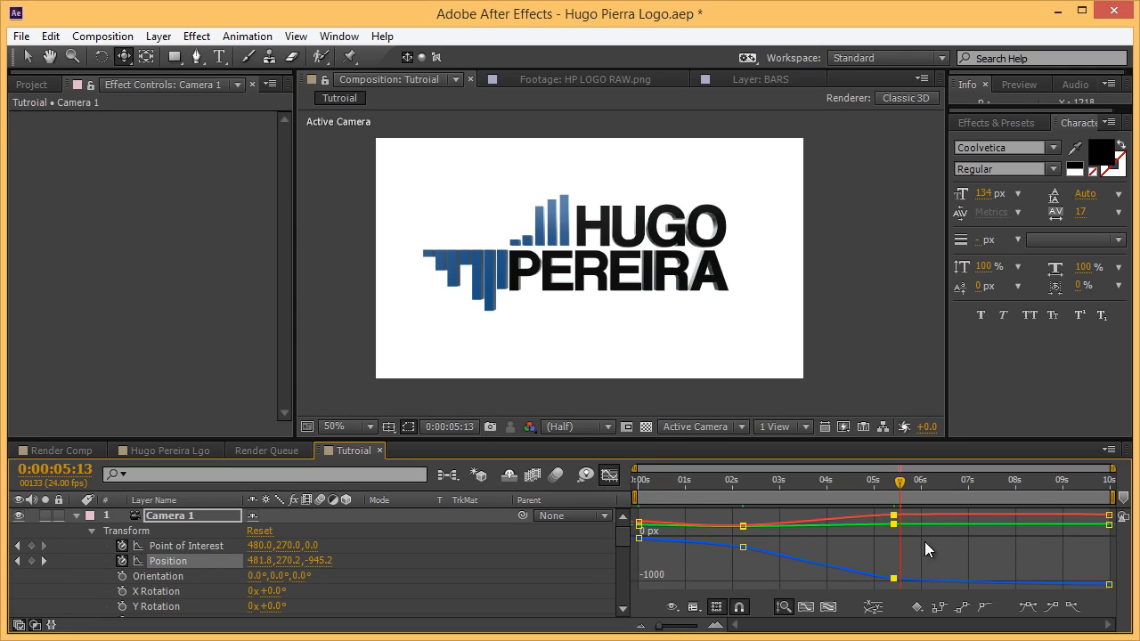
click(228, 546)
drag(951, 534, 662, 604)
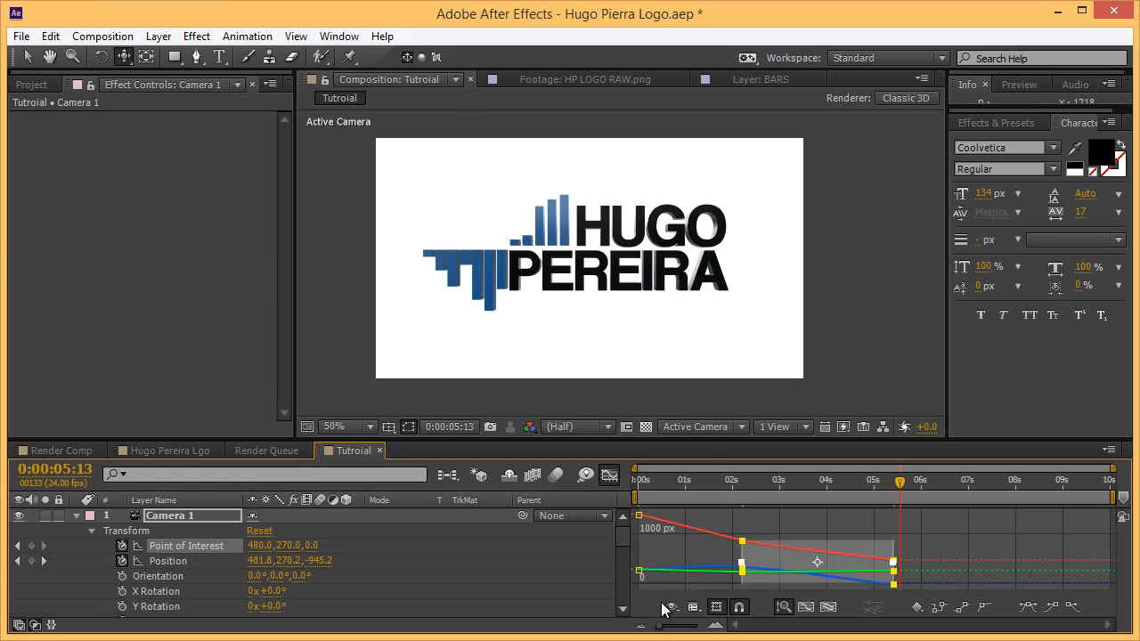
click(985, 608)
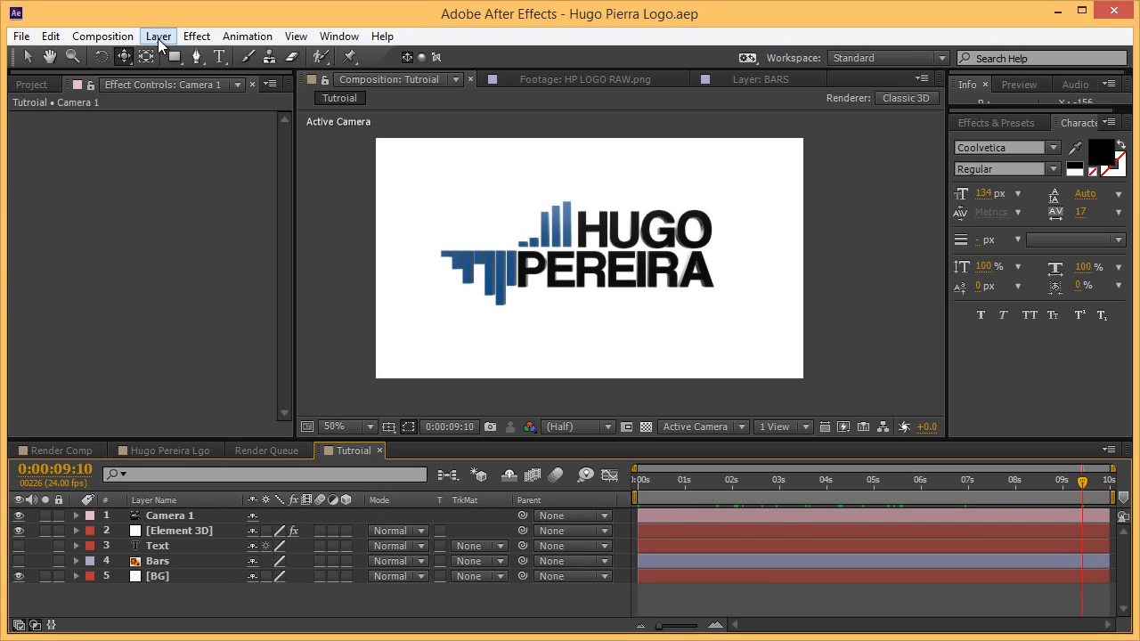
Expand the Element 3D effect's Render Settings down to the Lighting options.
click(186, 531)
click(15, 119)
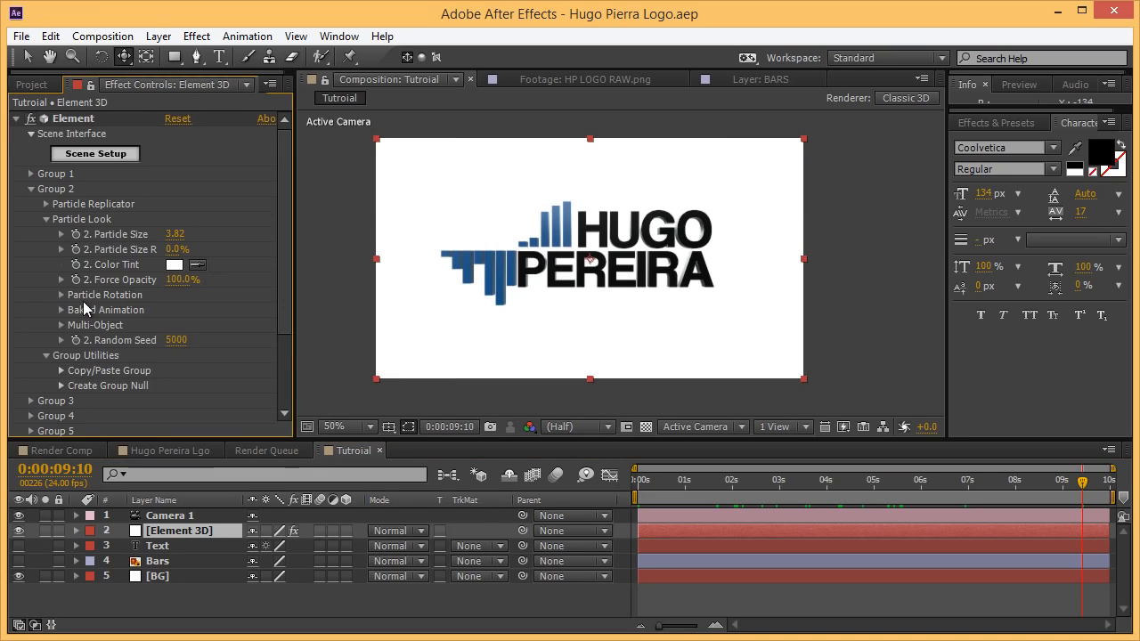
scroll(86, 309, down, 1)
click(30, 149)
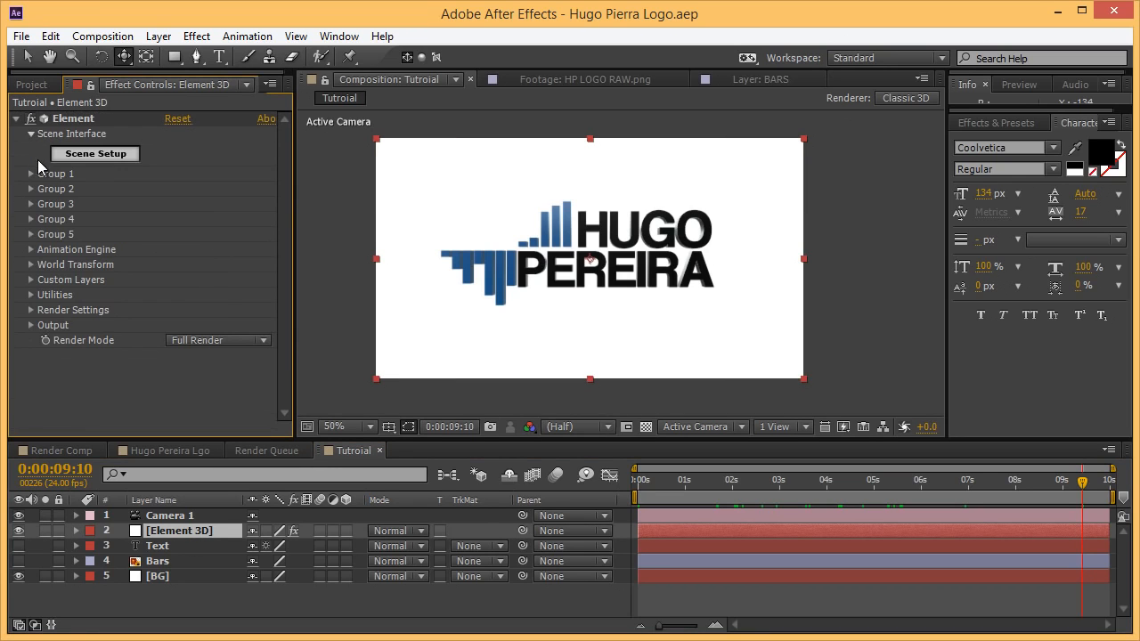
click(31, 310)
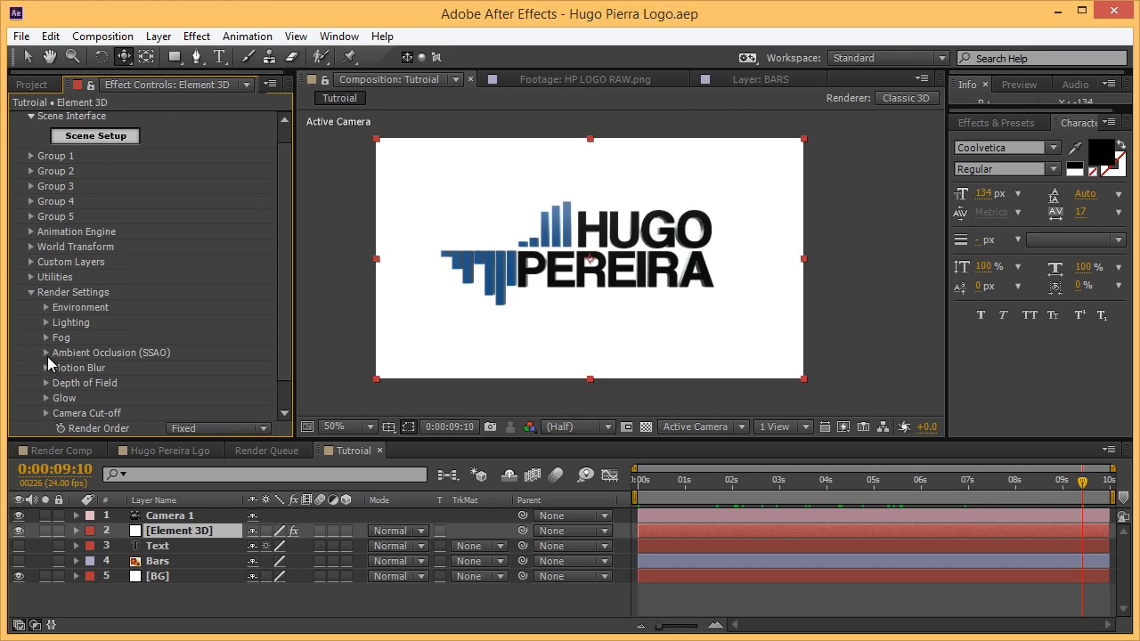
click(47, 322)
Try the Add Lighting presets Cinema and Default Lights, settling on Dramatic.
click(201, 365)
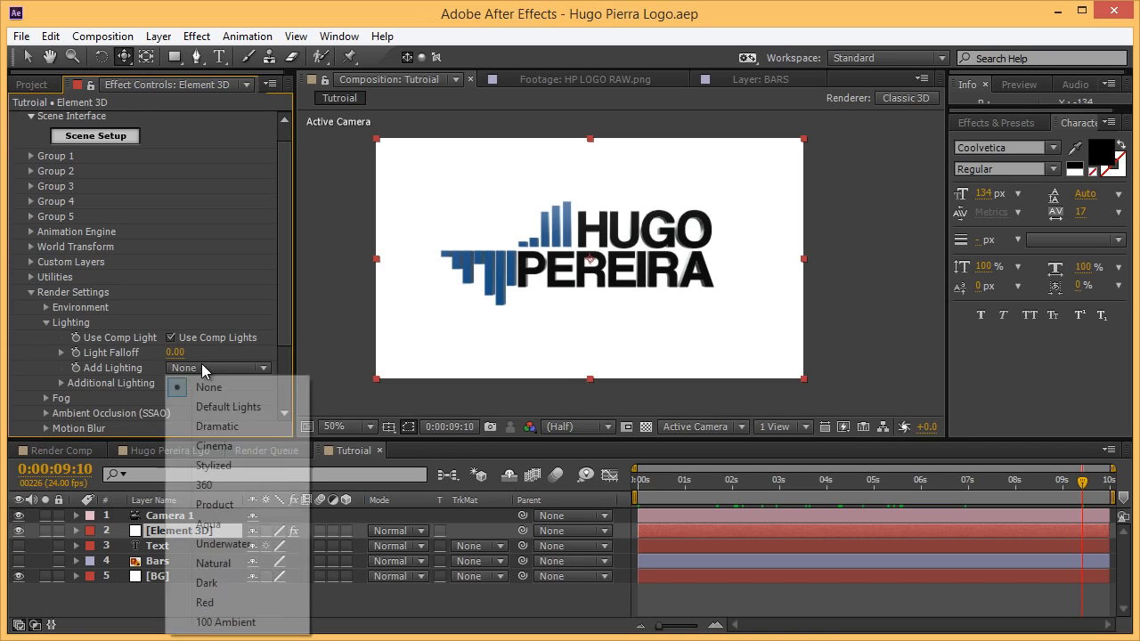
click(234, 433)
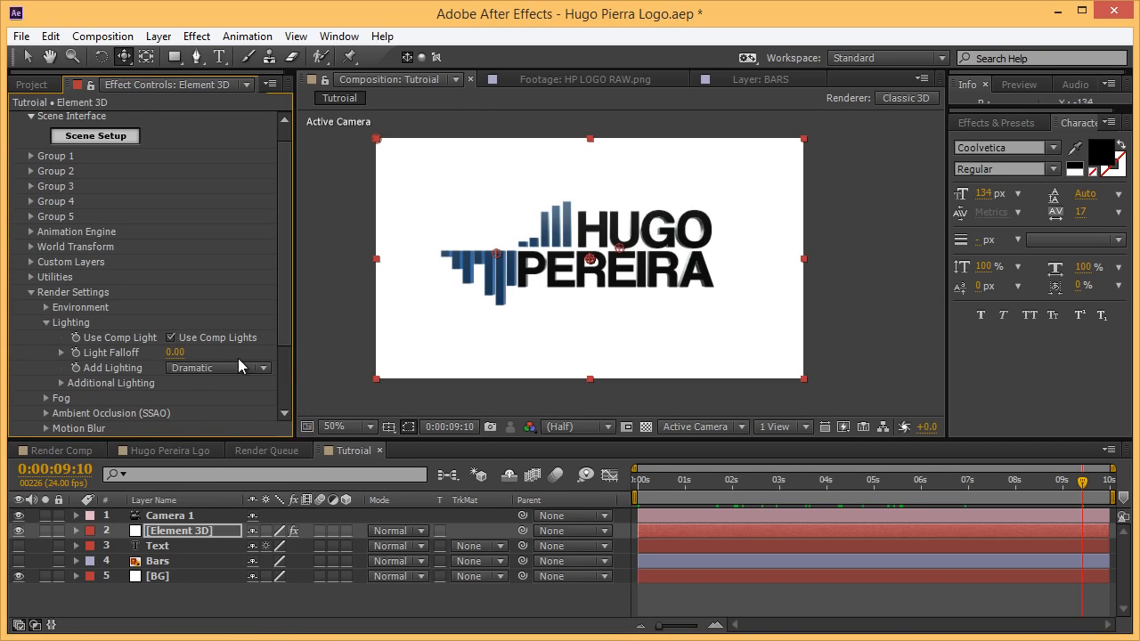
click(220, 367)
click(212, 444)
drag(674, 488, 463, 491)
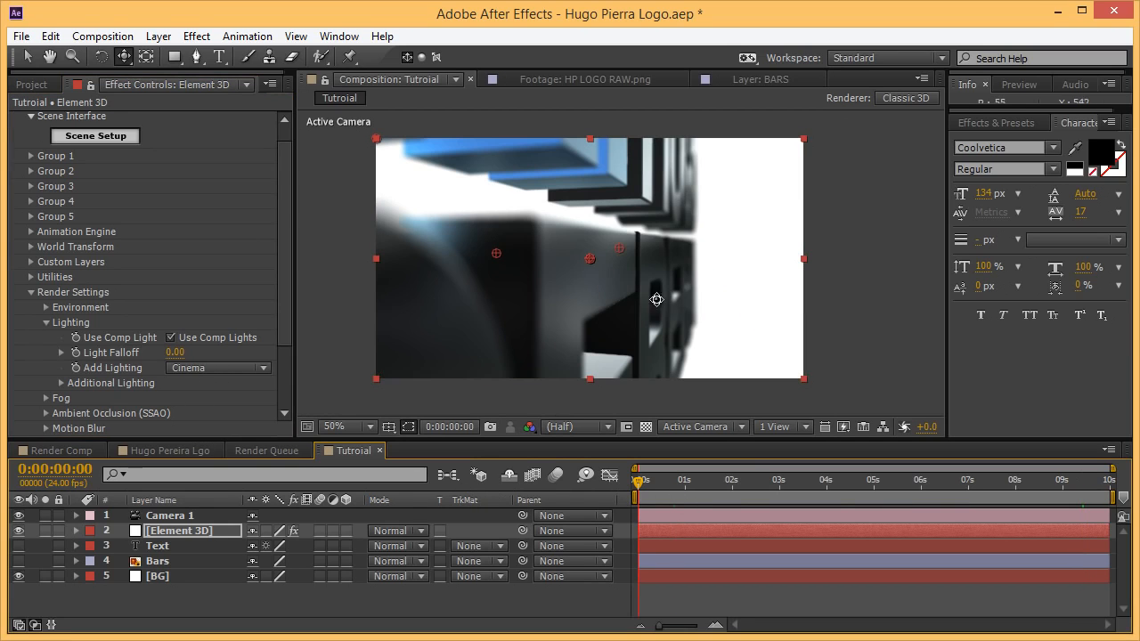
click(203, 367)
click(220, 405)
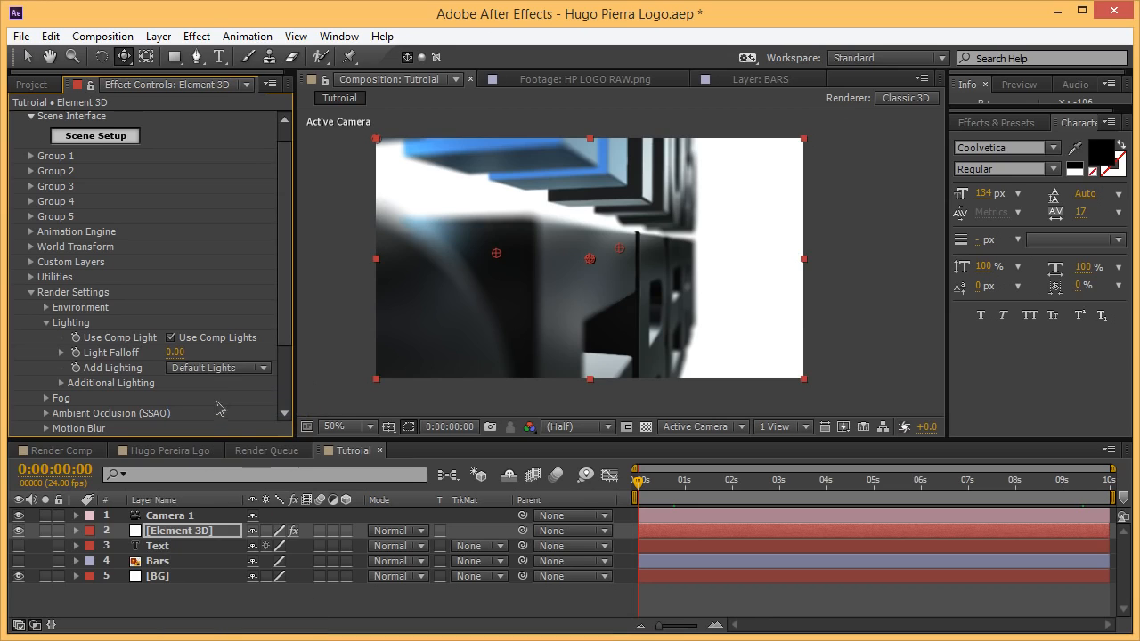
click(209, 368)
click(225, 446)
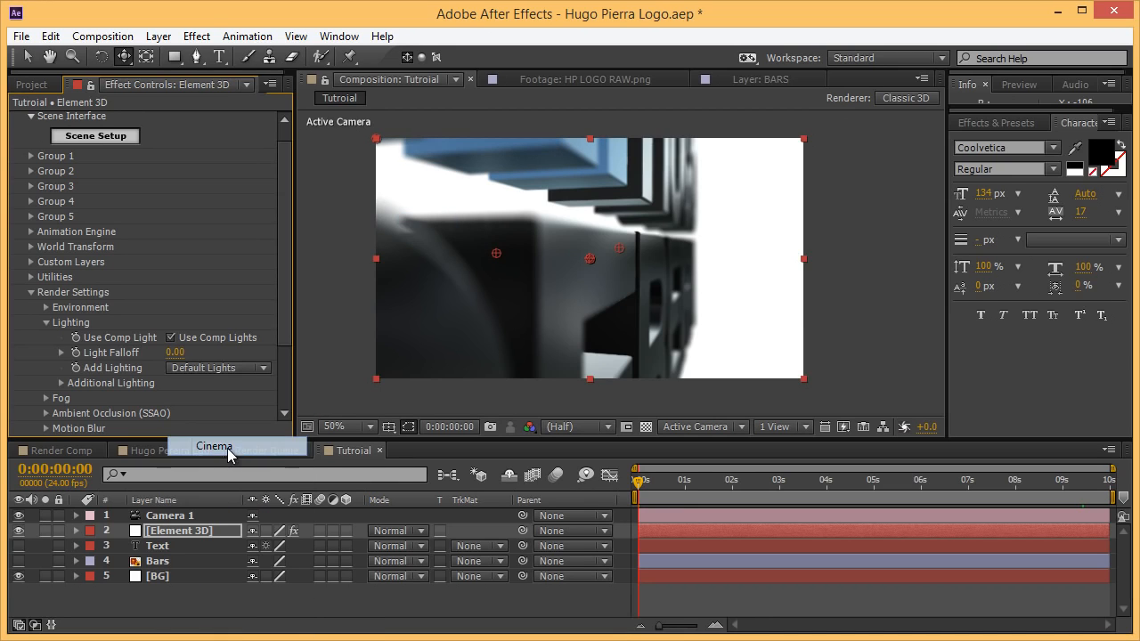
click(214, 372)
click(221, 426)
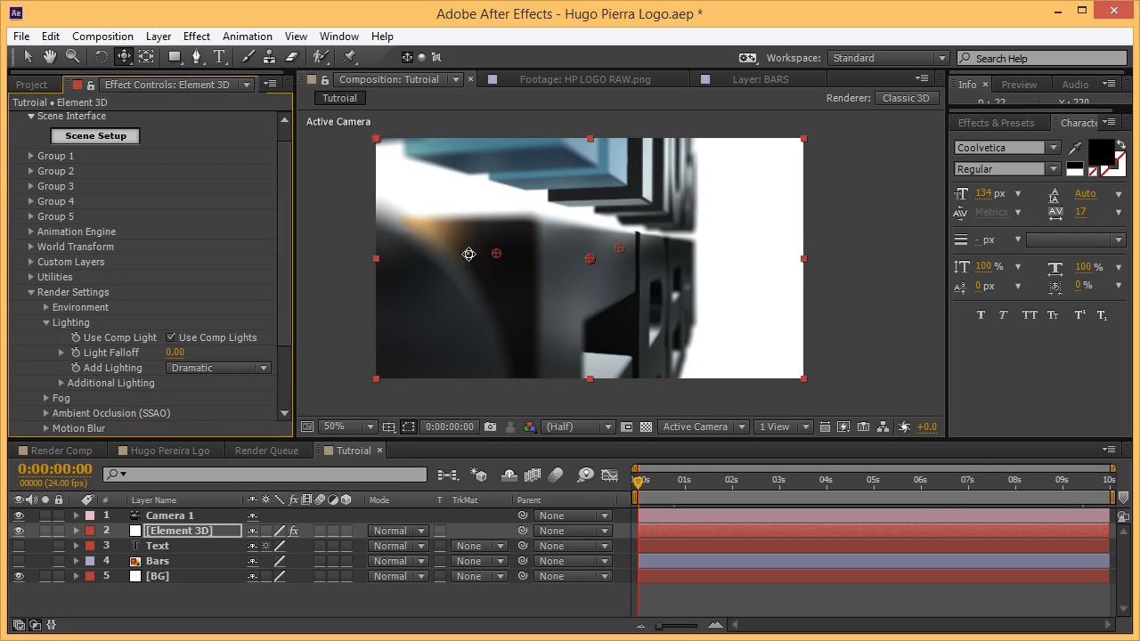
Check the lit logo on the final frame, deselect the layer and save the project.
drag(962, 482, 1118, 481)
click(787, 618)
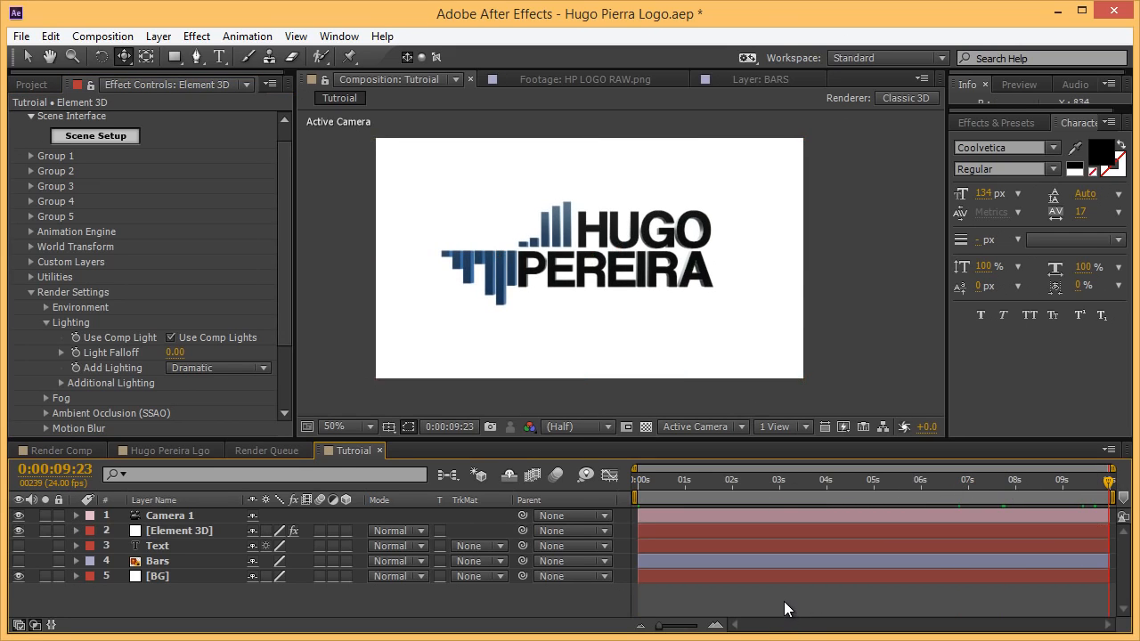
key(ctrl+s)
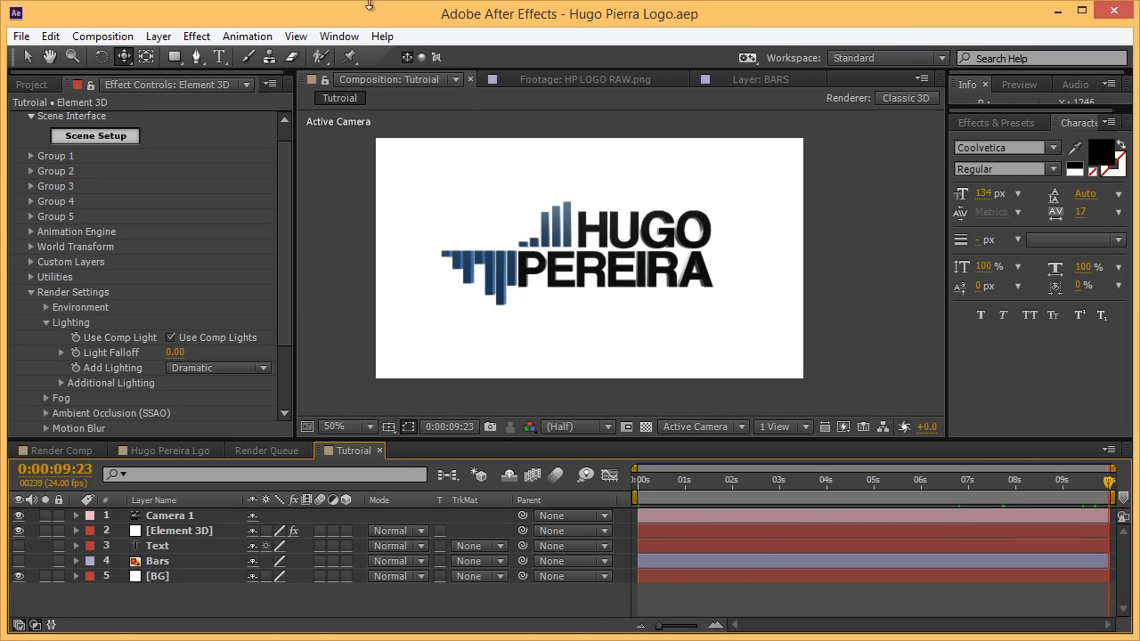
Create a new light layer with its colour set to white (FFFFFF).
click(152, 40)
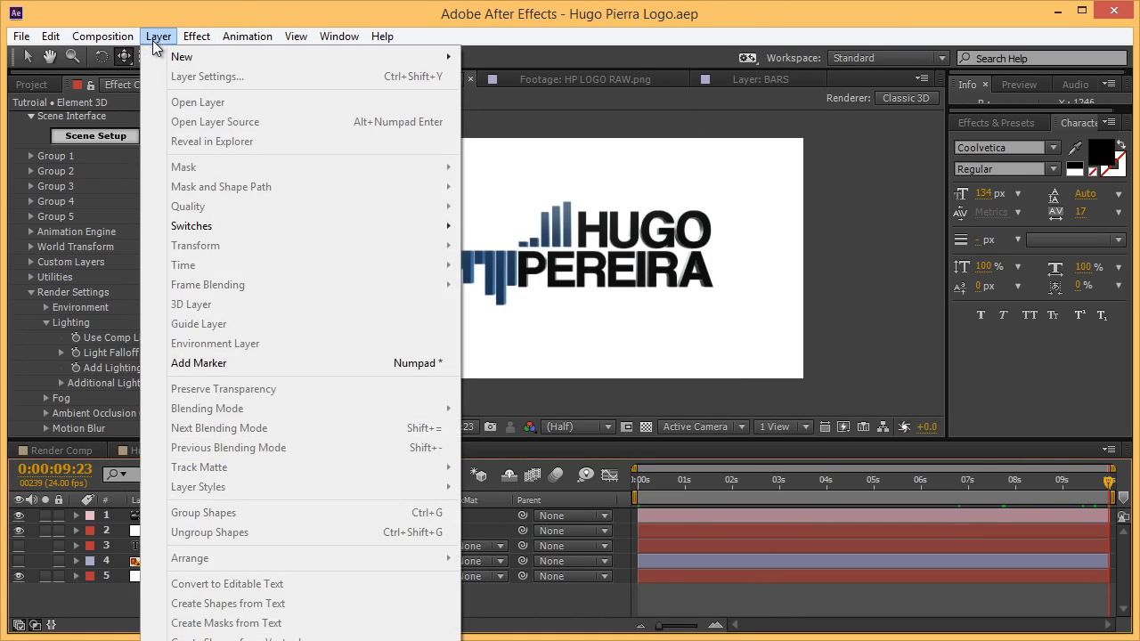
mouse_move(185, 59)
click(556, 97)
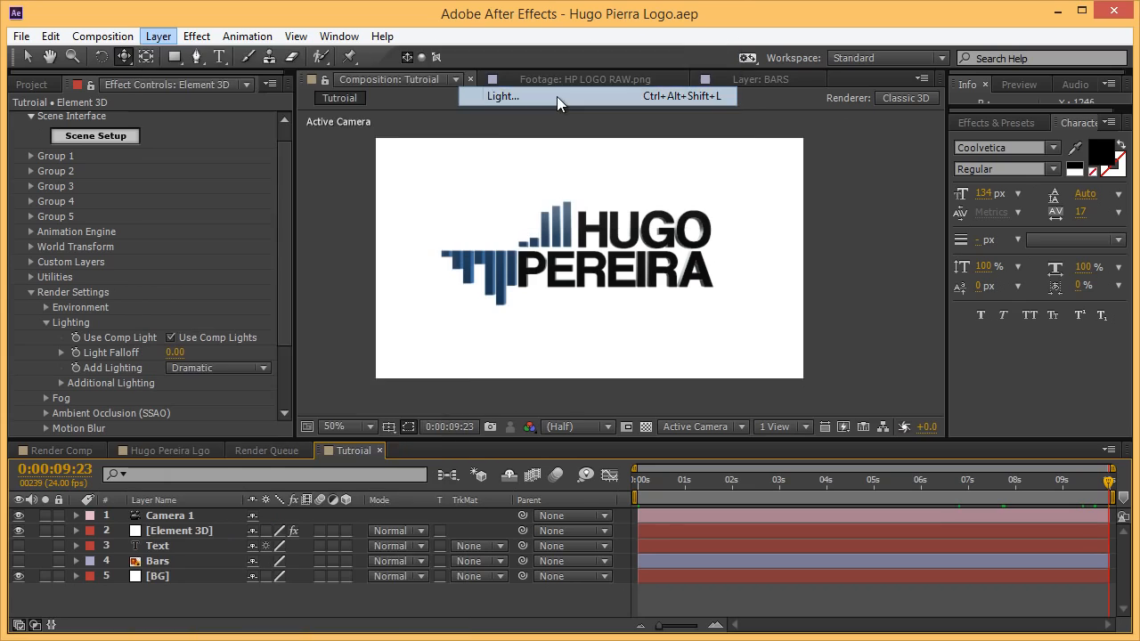
click(336, 230)
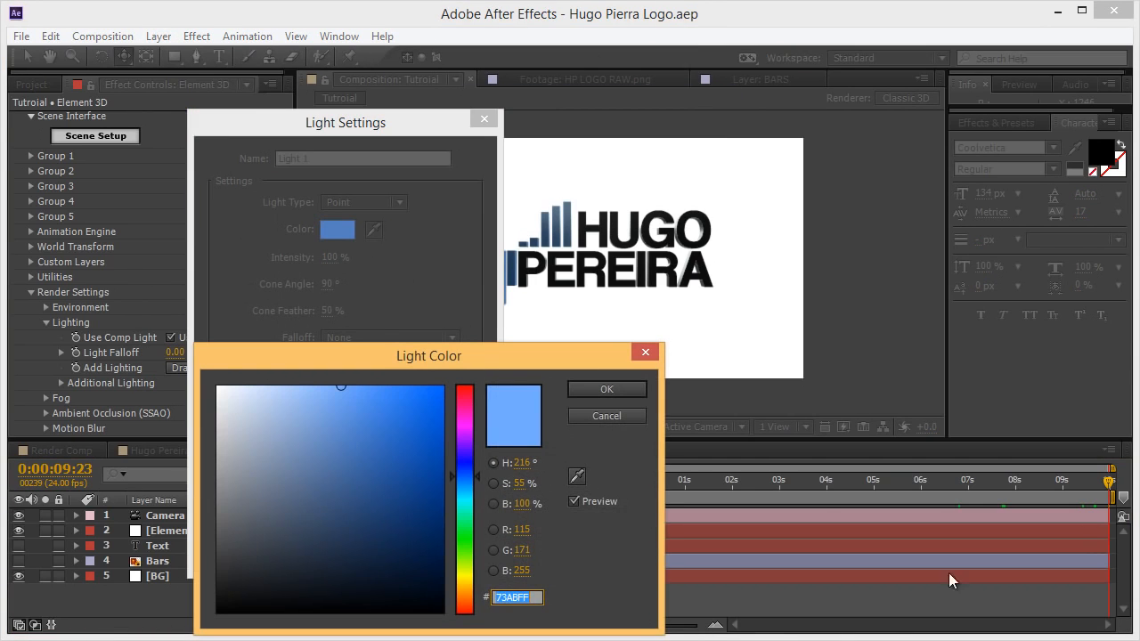
drag(400, 499, 139, 295)
click(638, 394)
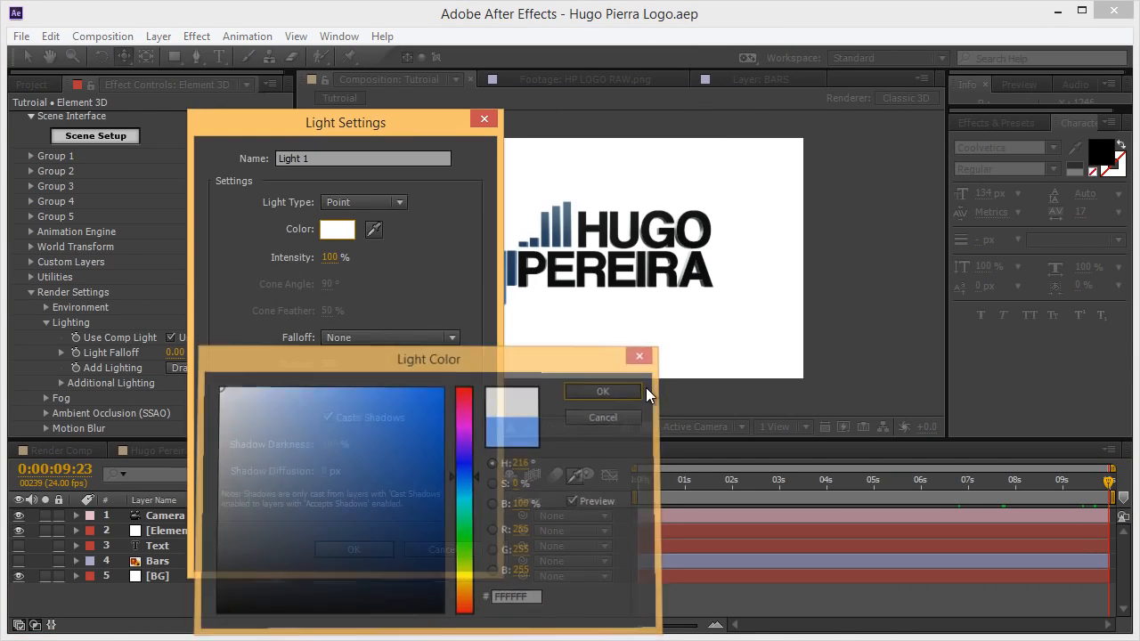
click(369, 549)
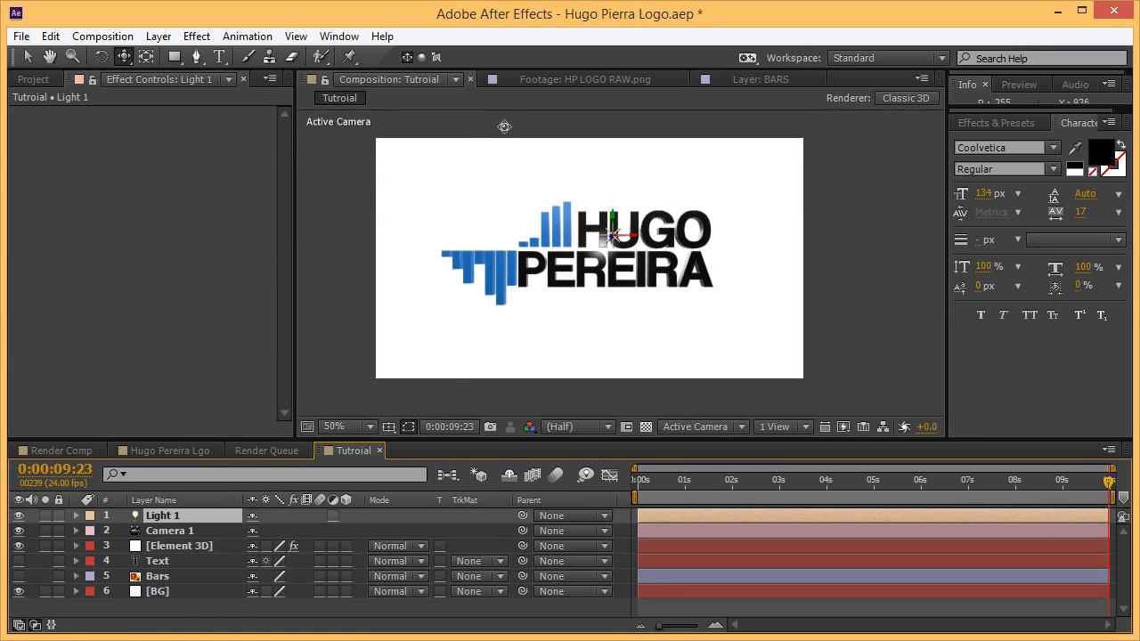
Drag Light 1 along its axes until it sits above HUGO, shading the logo.
click(27, 55)
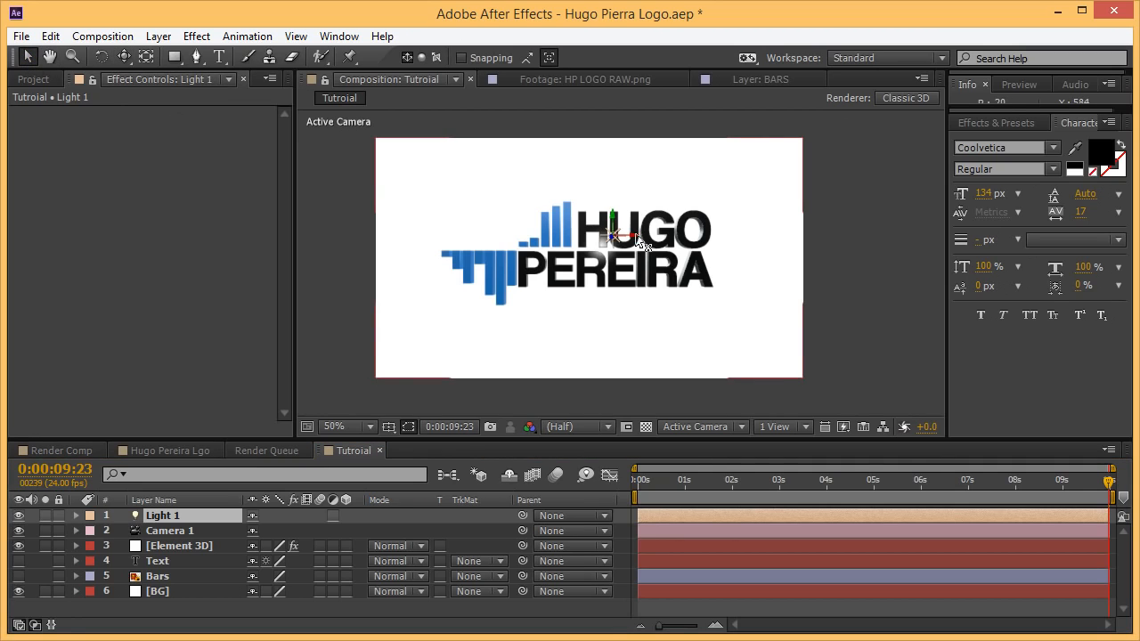
drag(572, 297, 390, 426)
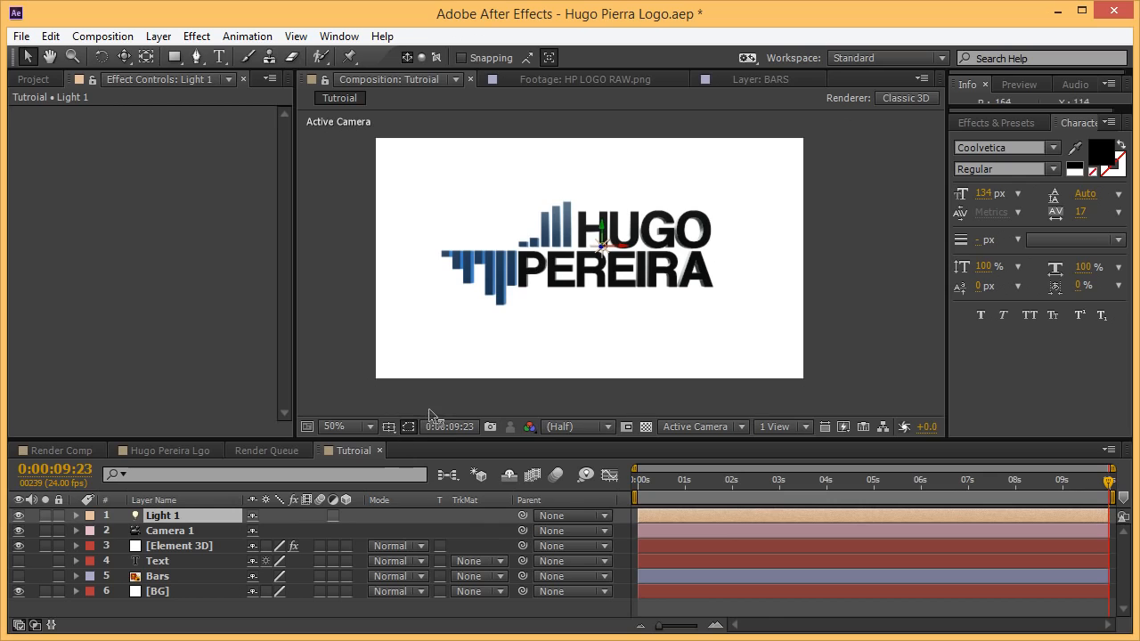
mouse_move(641, 251)
mouse_down()
mouse_move(802, 249)
mouse_move(655, 263)
mouse_move(711, 267)
mouse_up()
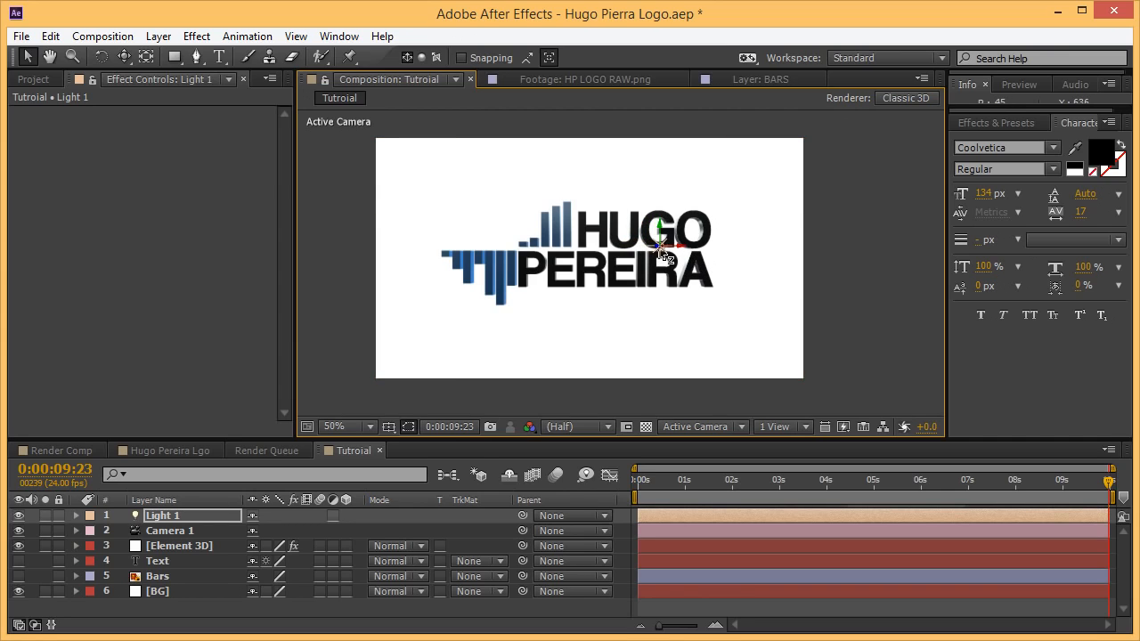
mouse_move(922, 150)
mouse_down()
mouse_move(973, 109)
mouse_move(1053, 103)
mouse_up()
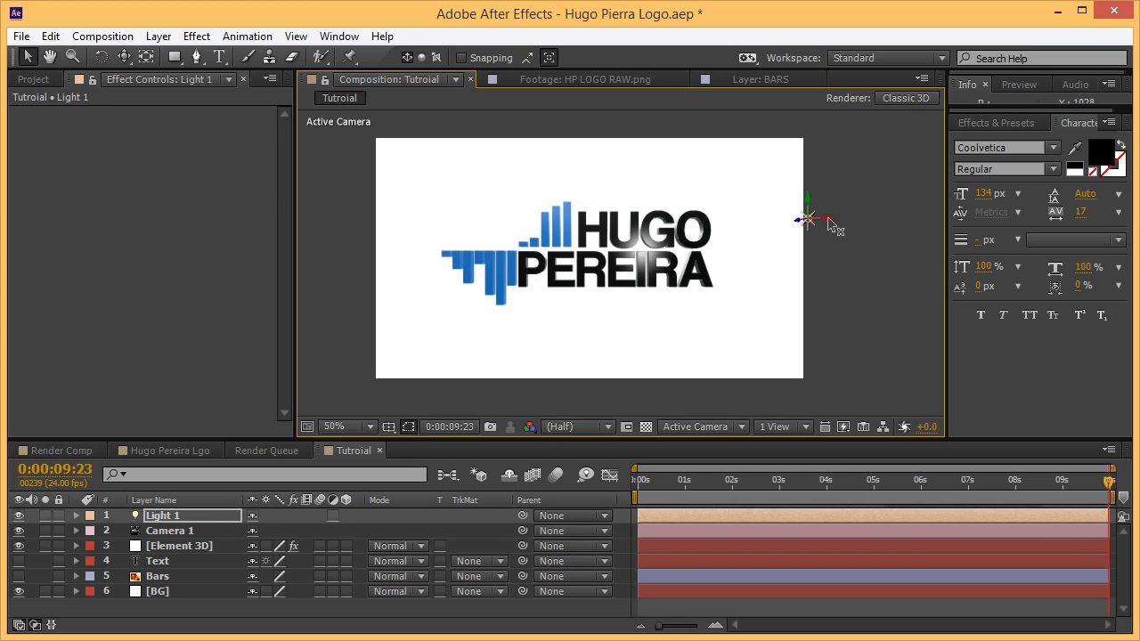
drag(917, 204, 732, 222)
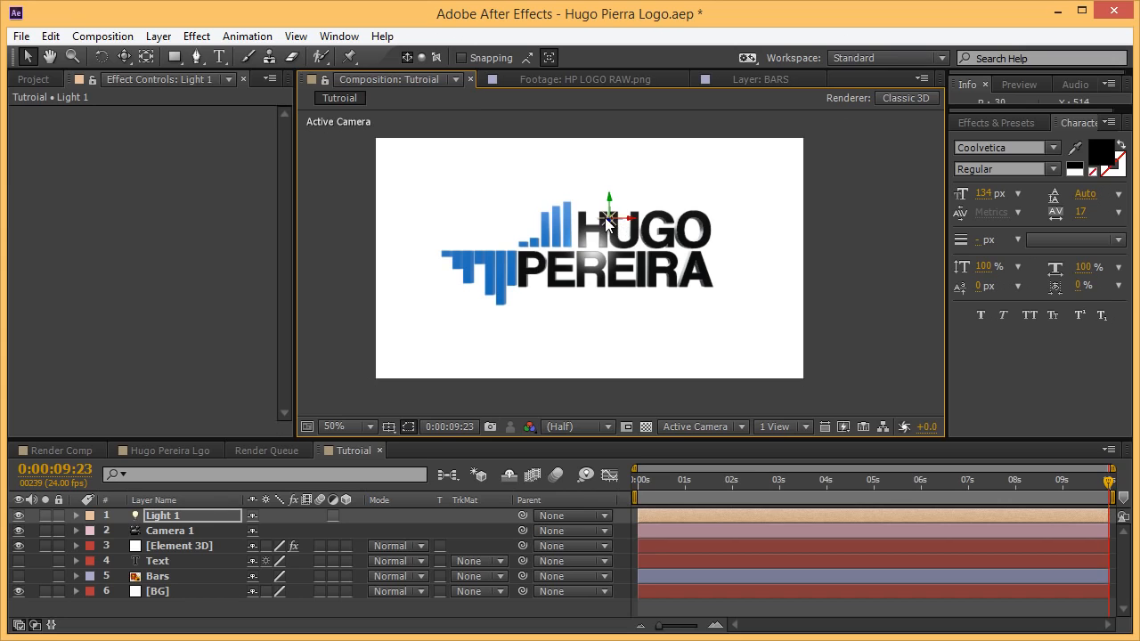
mouse_move(619, 213)
mouse_down()
mouse_move(904, 112)
mouse_move(880, 143)
mouse_move(782, 204)
mouse_up()
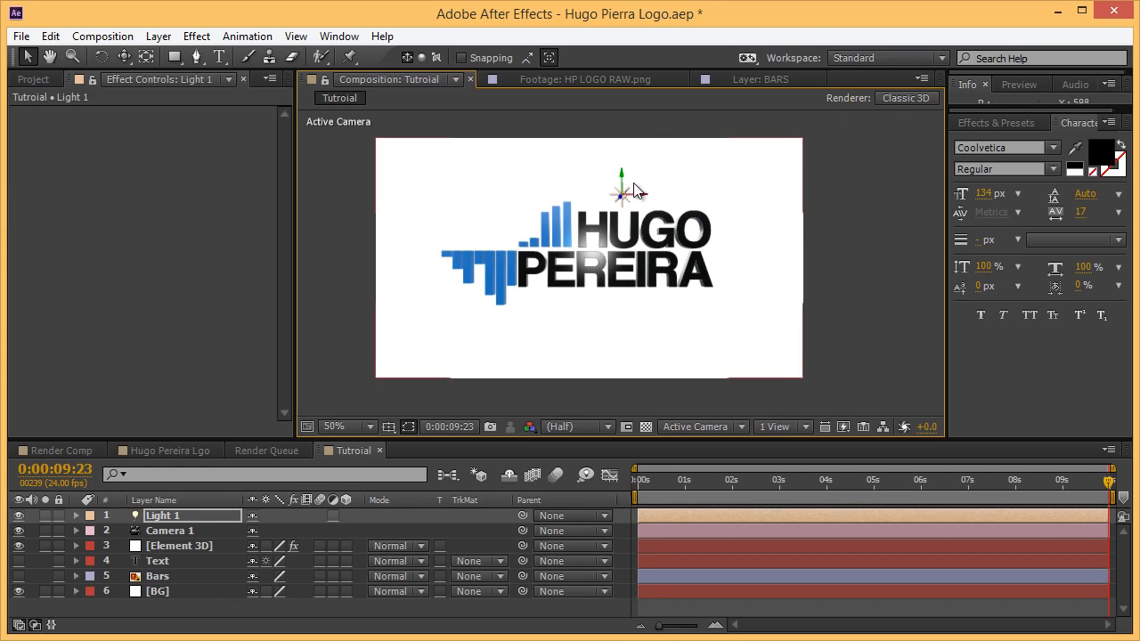
mouse_move(621, 176)
mouse_down()
mouse_move(622, 343)
mouse_move(621, 332)
mouse_up()
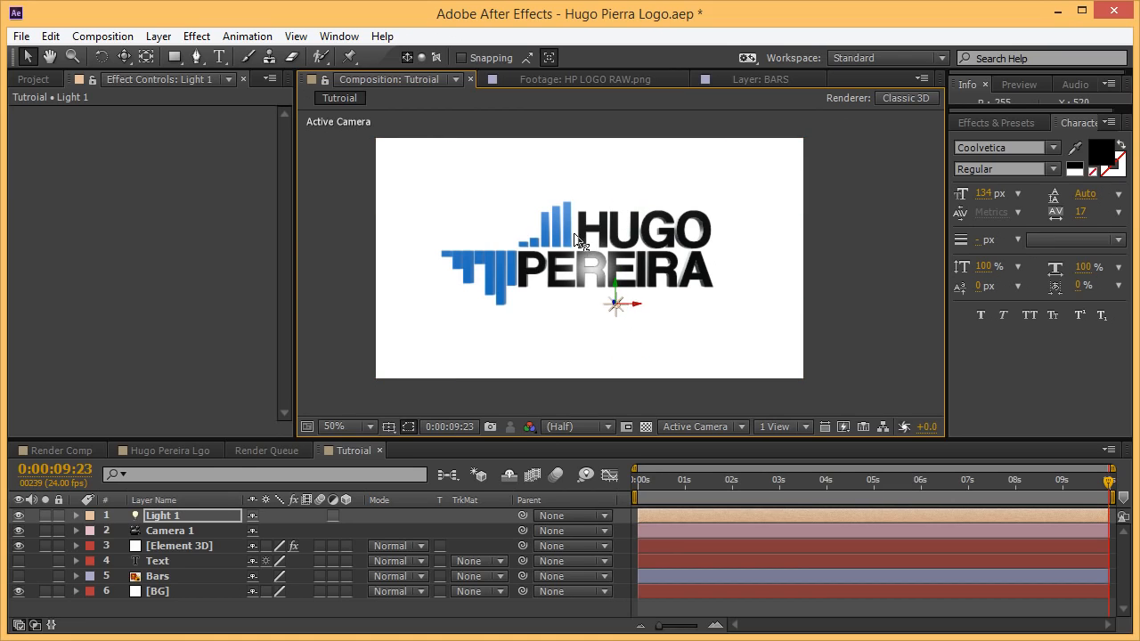
drag(575, 239, 549, 210)
drag(608, 251, 729, 318)
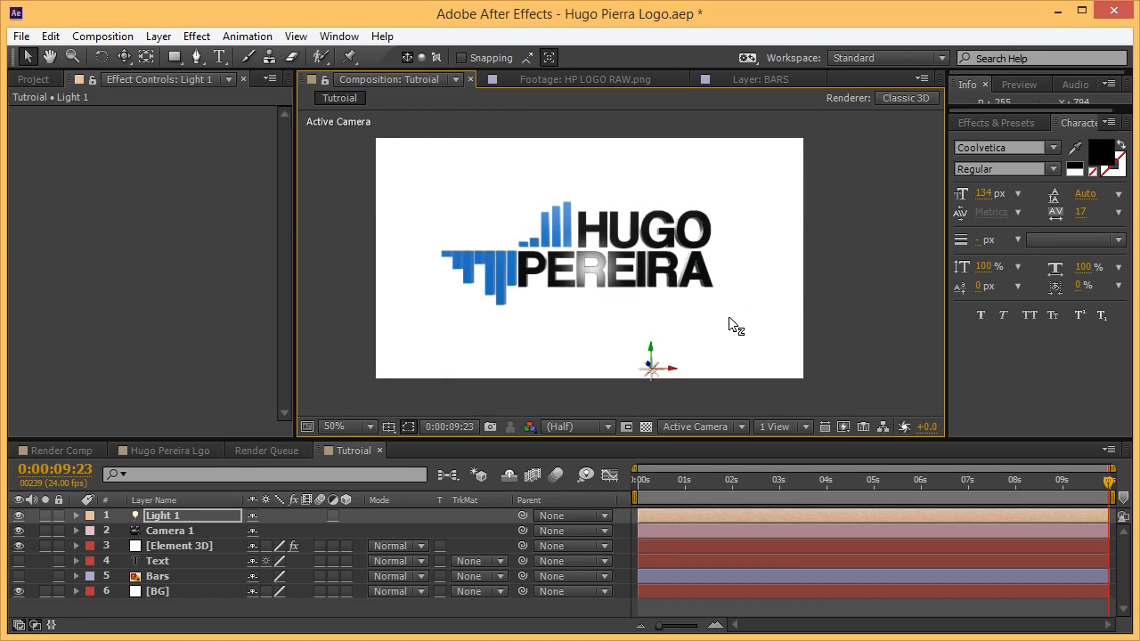
mouse_move(651, 352)
mouse_down()
mouse_move(655, 183)
mouse_move(571, 202)
mouse_up()
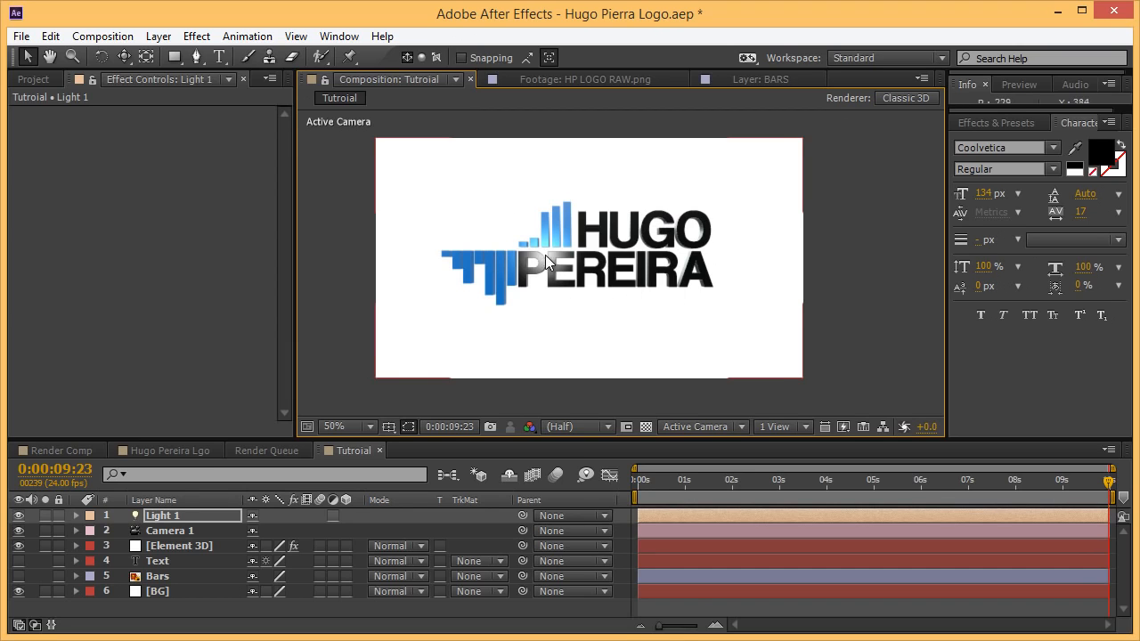
click(851, 337)
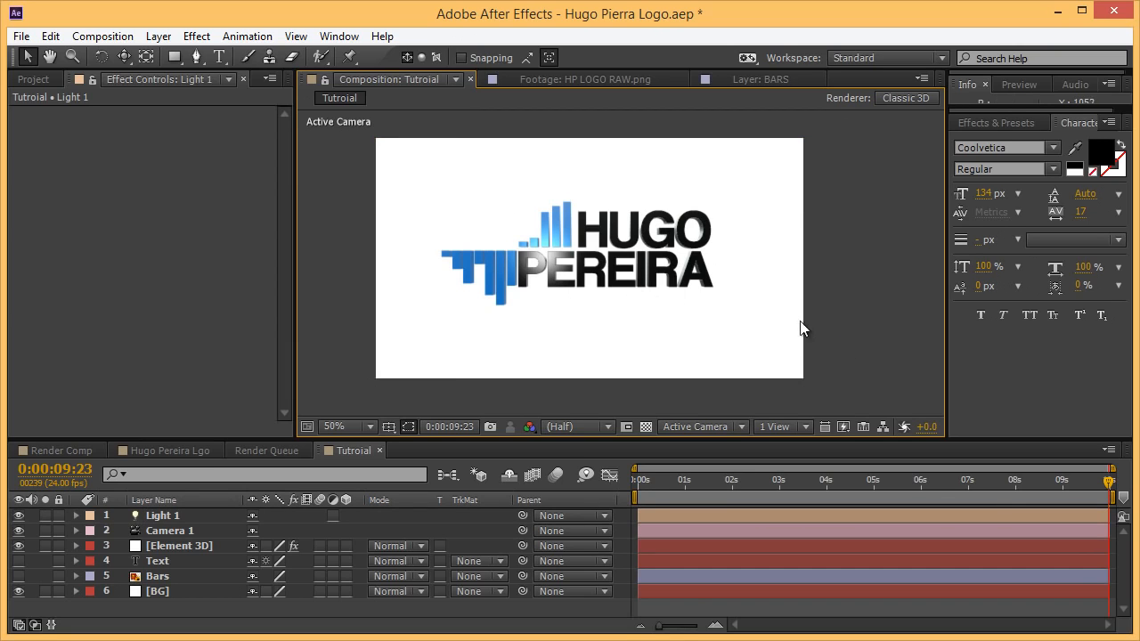
Save, then toggle Light 1's visibility off and back on to compare the logo.
key(ctrl+s)
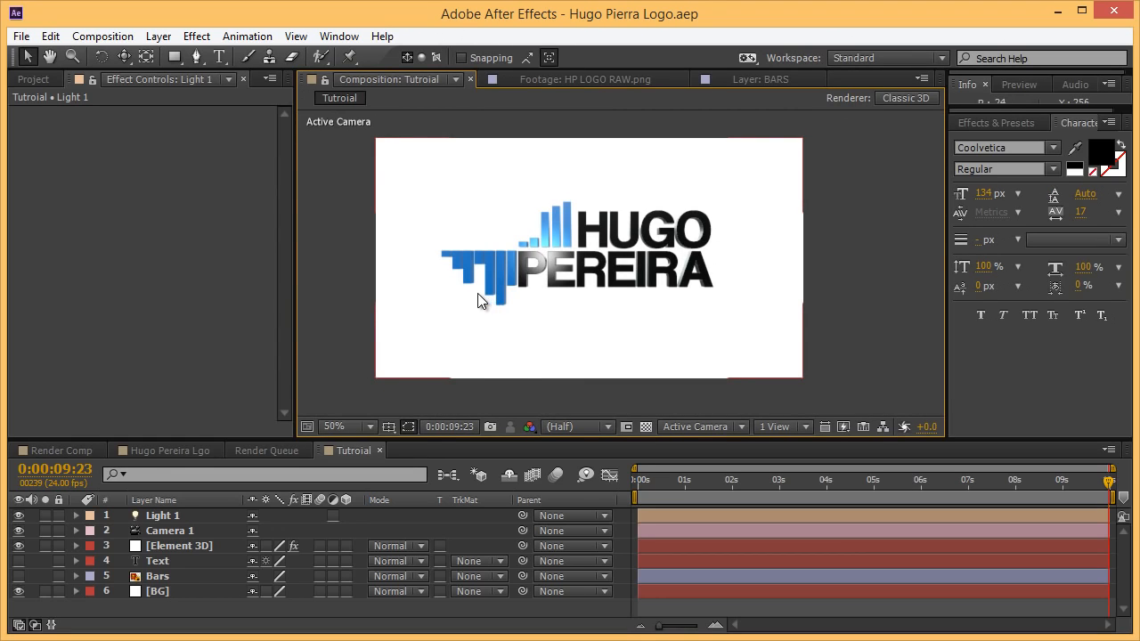
click(19, 516)
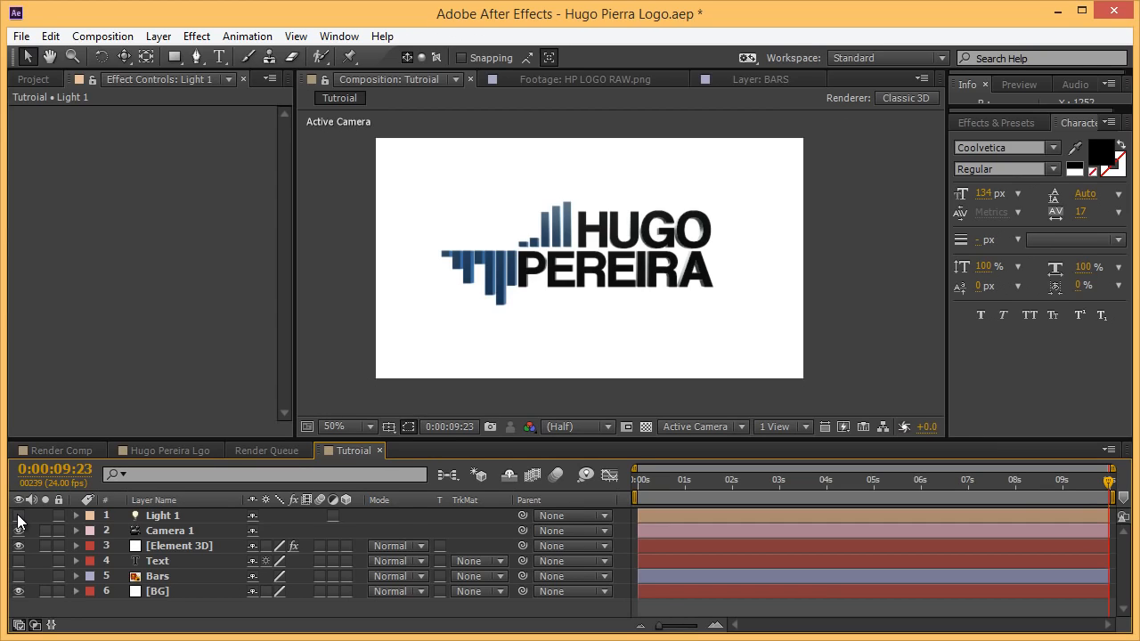
click(19, 517)
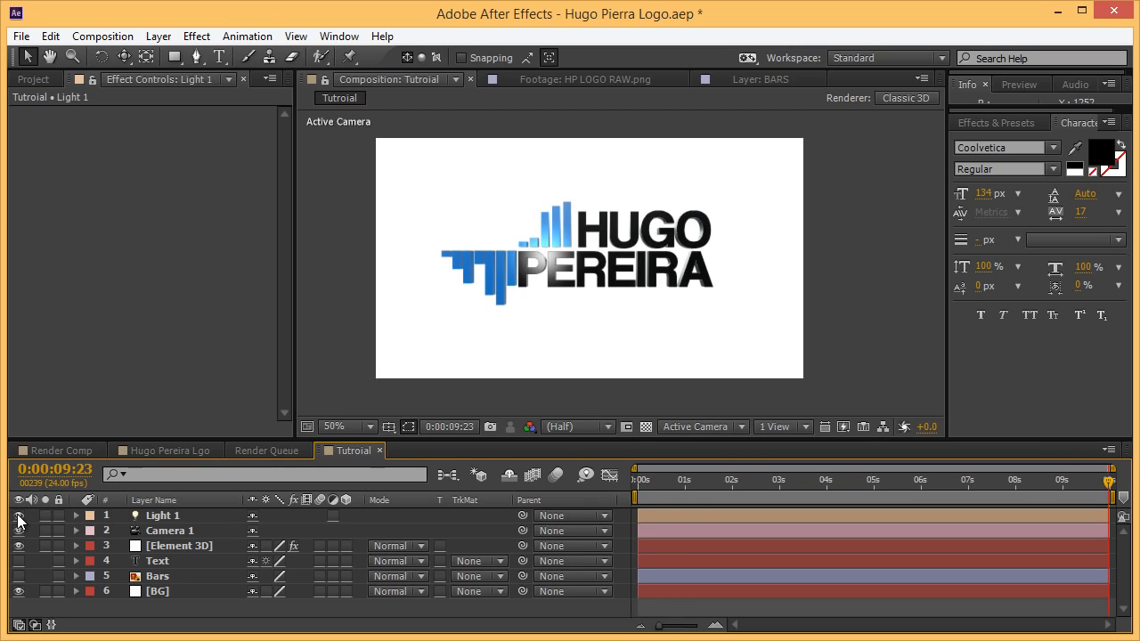
click(18, 515)
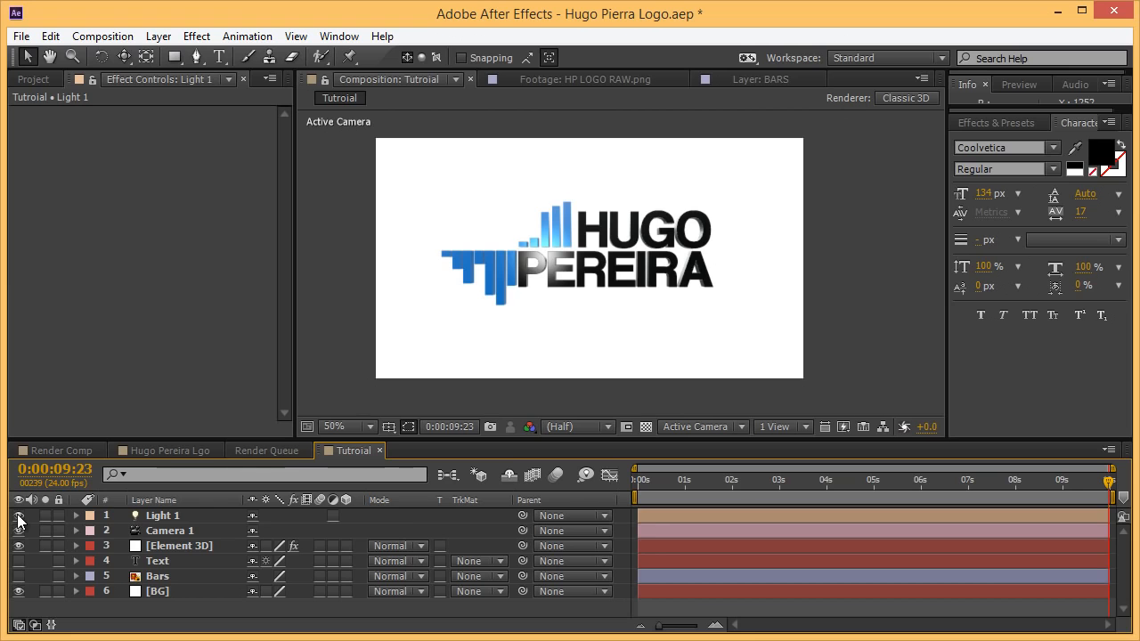